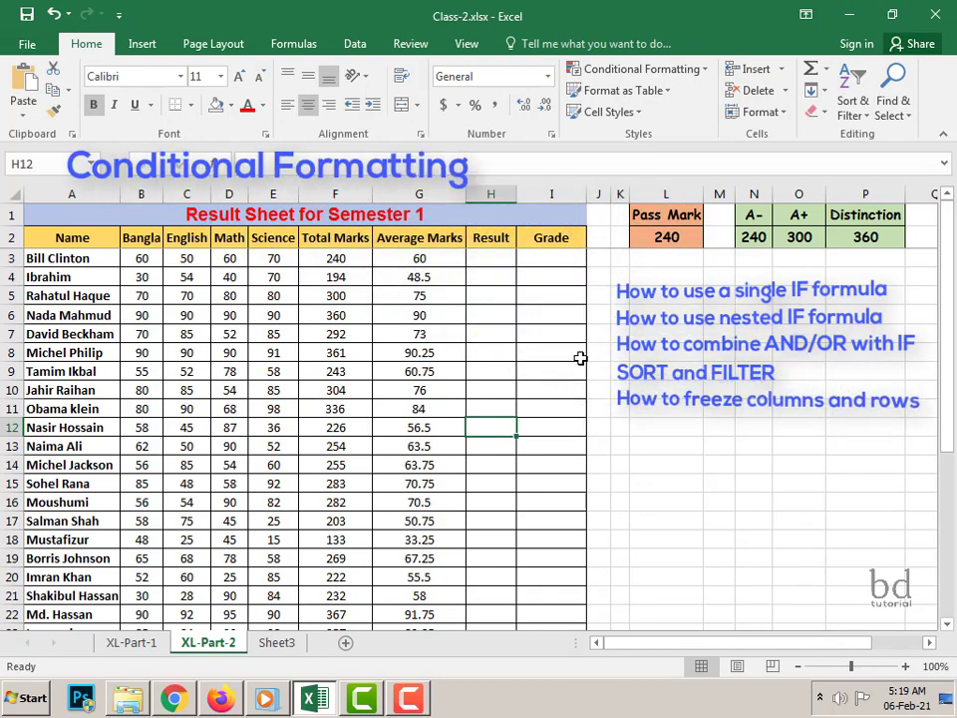
Step: View the result table on the XL-Part-1 sheet and return to the XL-Part-2 sheet
left_click(133, 644)
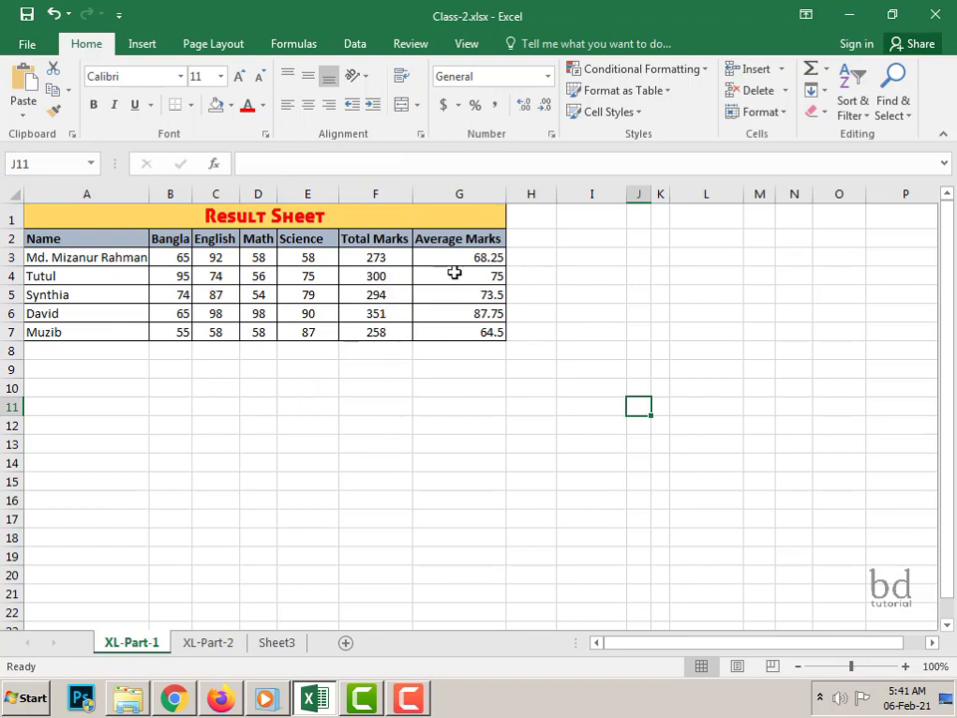
left_click(211, 642)
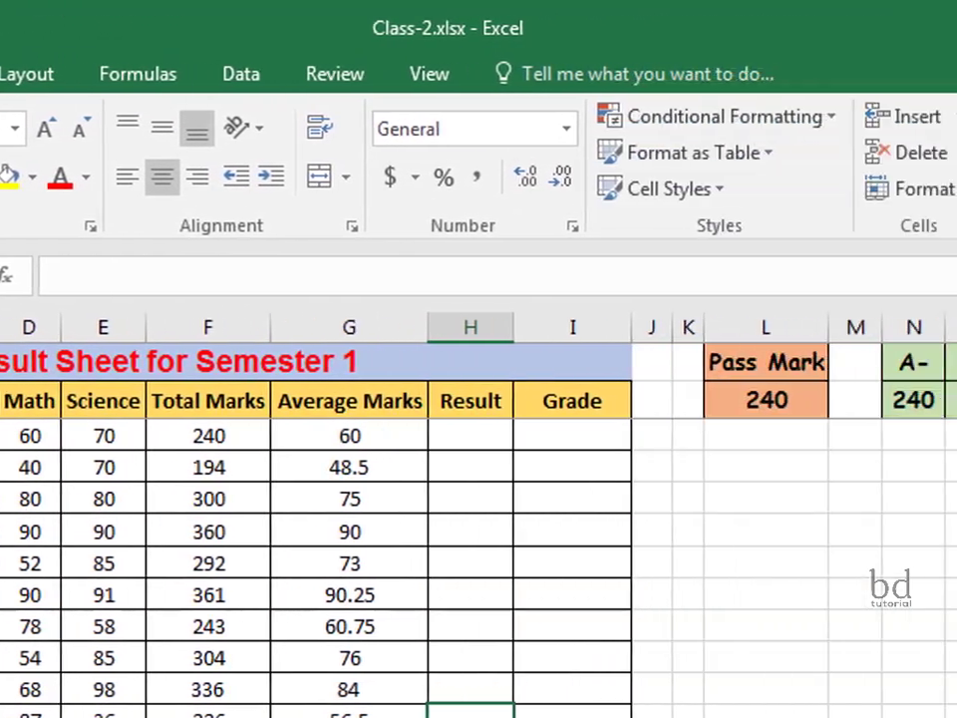
Step: Sort the student records by the Name column from A to Z, and undo the sort
left_click(803, 204)
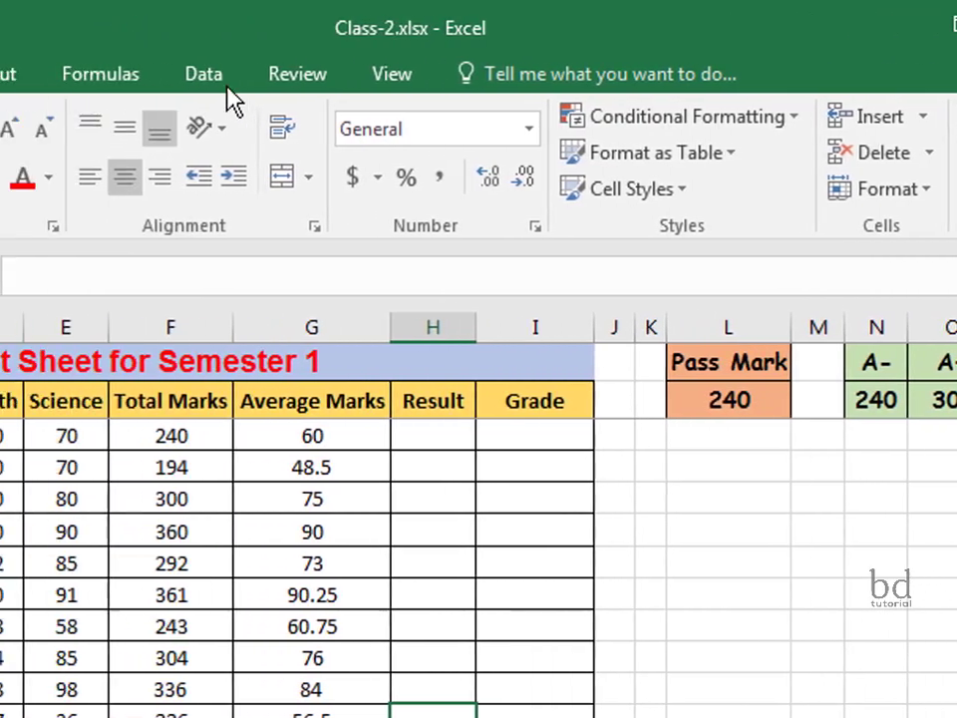
left_click(225, 86)
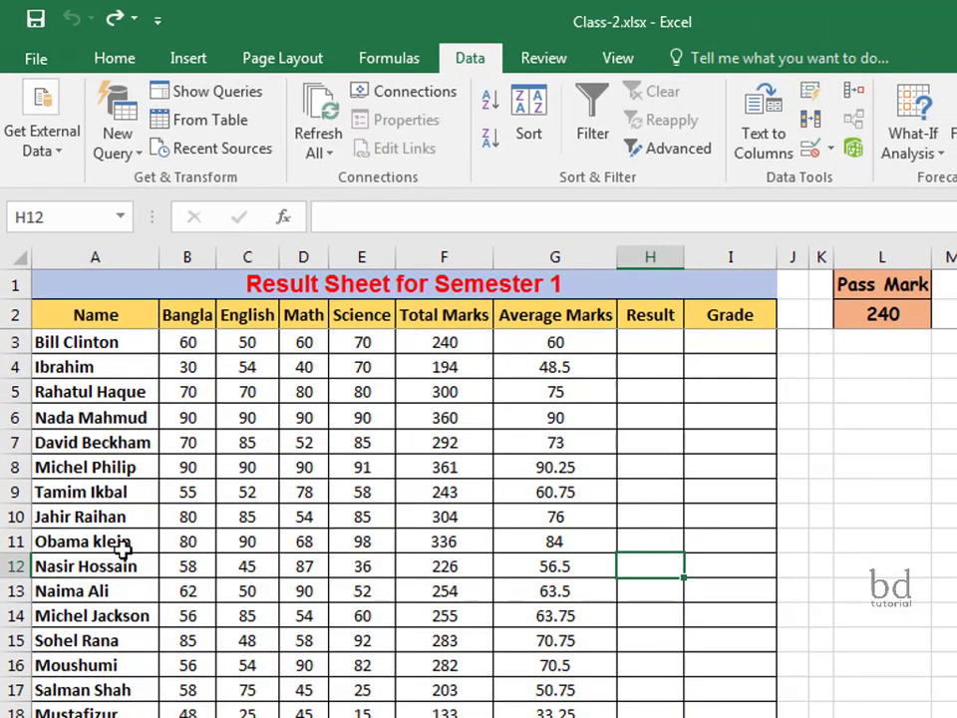
left_click(95, 395)
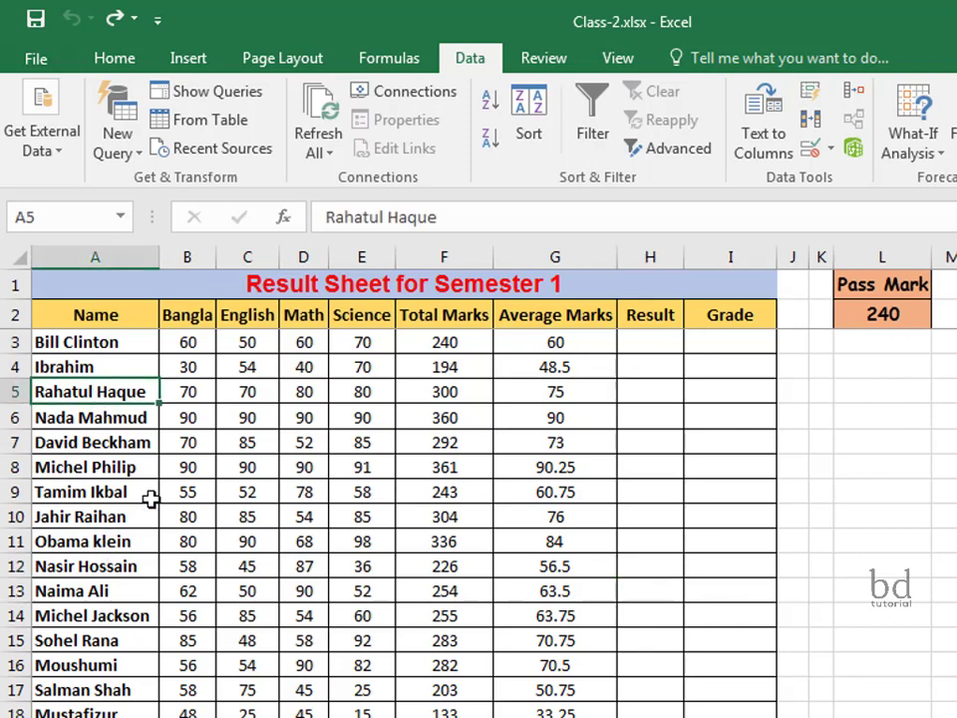
left_click(489, 108)
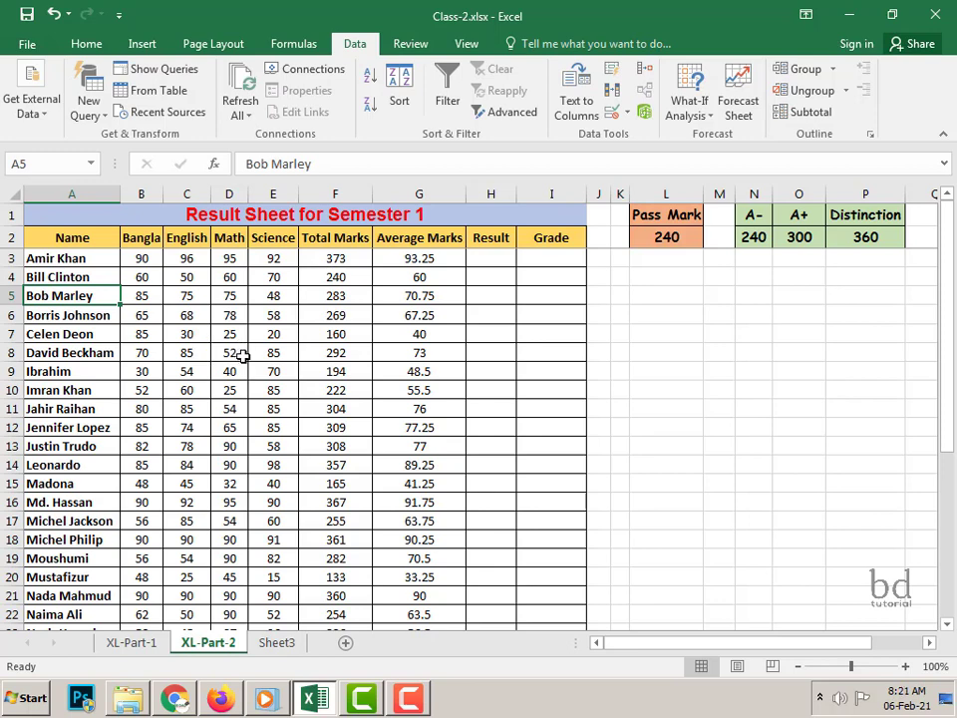
left_click(54, 13)
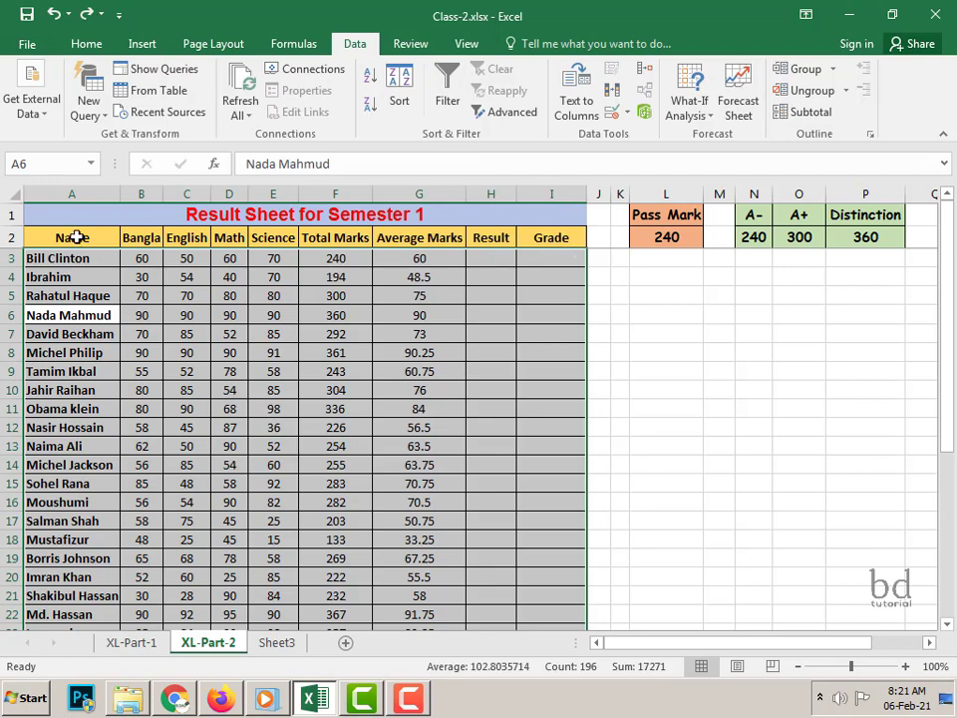
Step: Add filters to the header row A2:I2 and filter the Name column to the first two names in the alphabetical list
left_click_drag(66, 237, 551, 243)
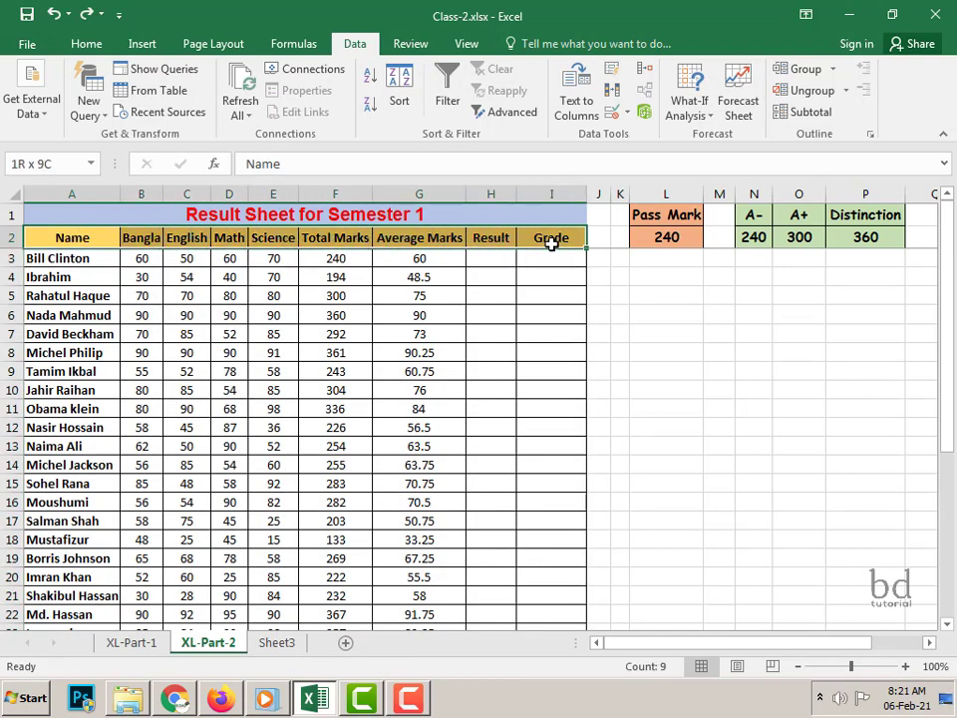
left_click(448, 104)
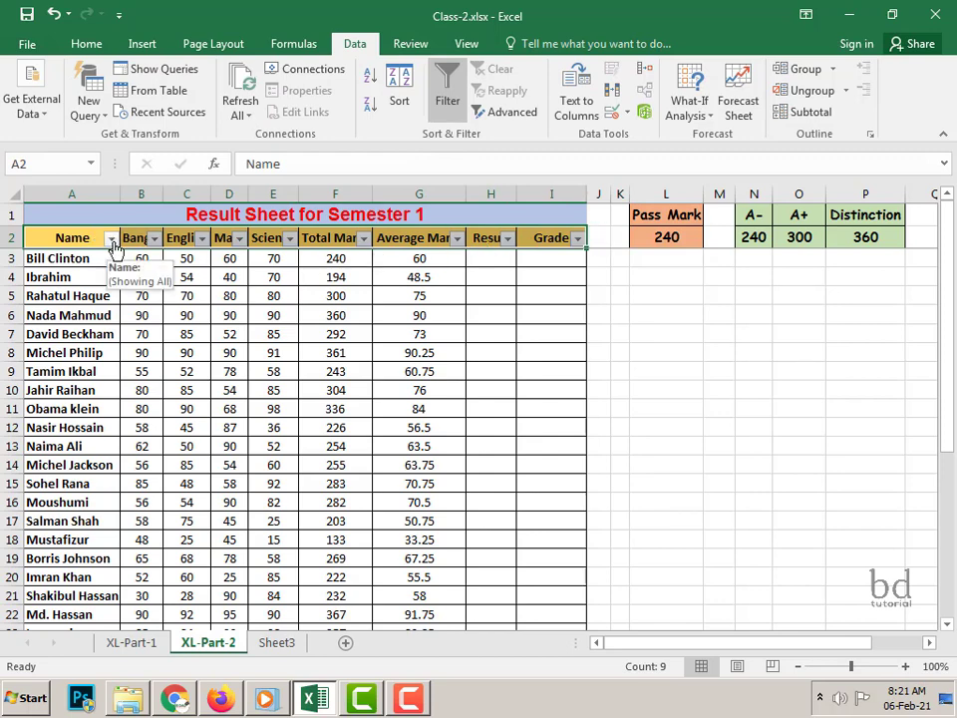
left_click(111, 239)
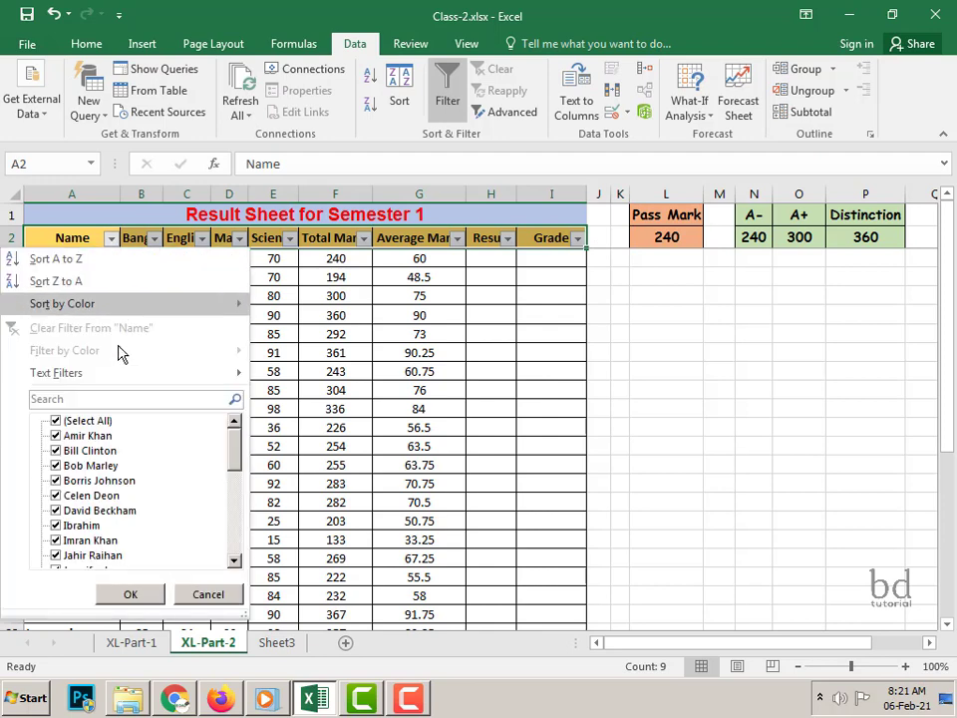
left_click(56, 421)
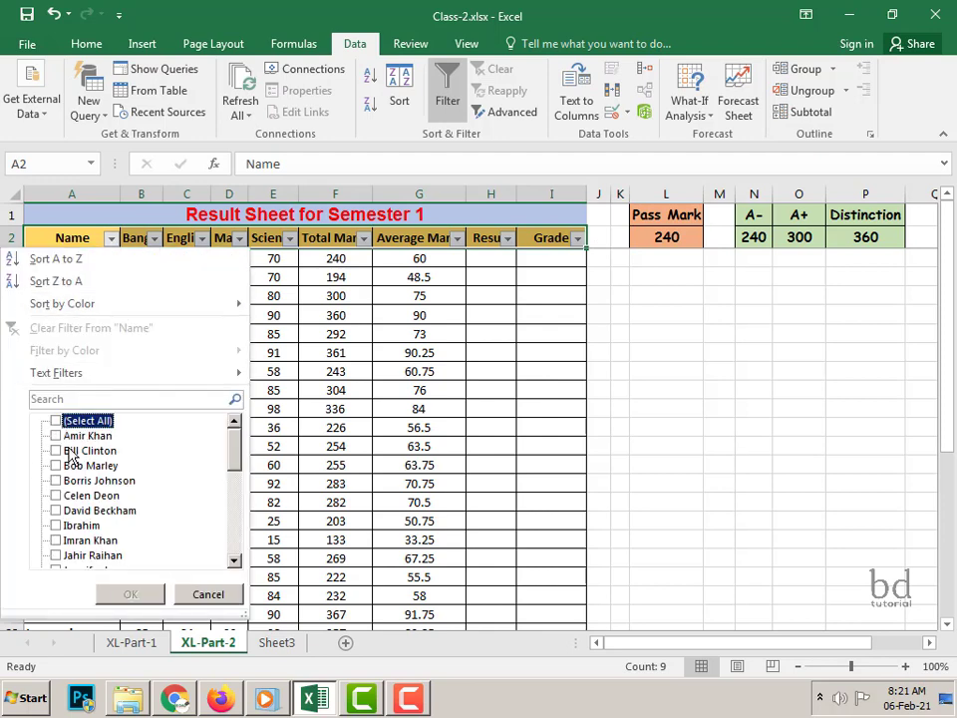
left_click(56, 436)
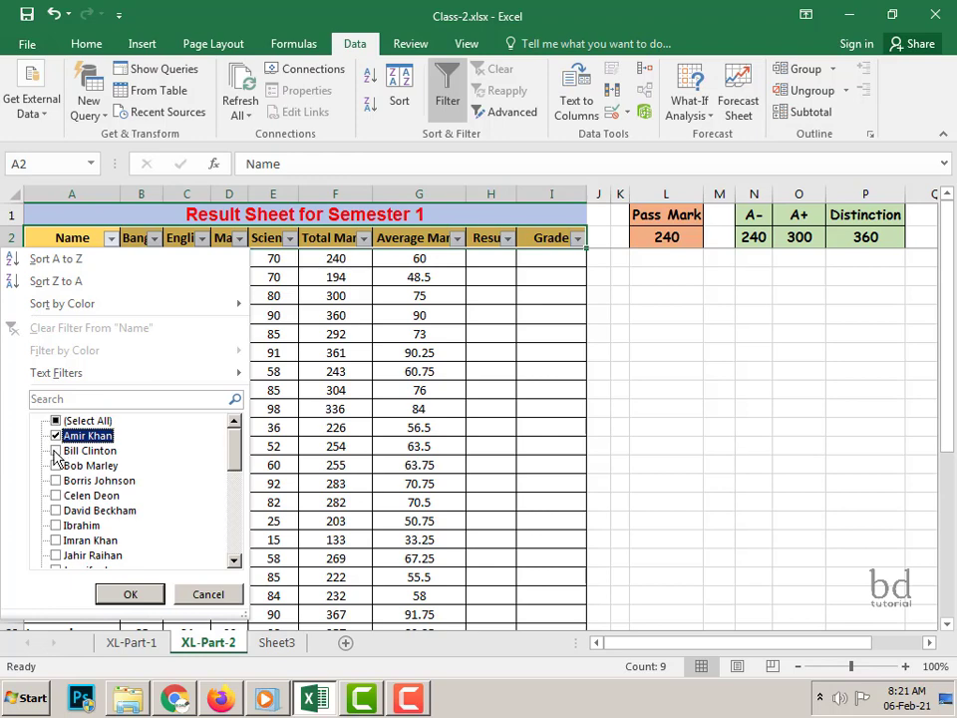
left_click(56, 451)
left_click(130, 594)
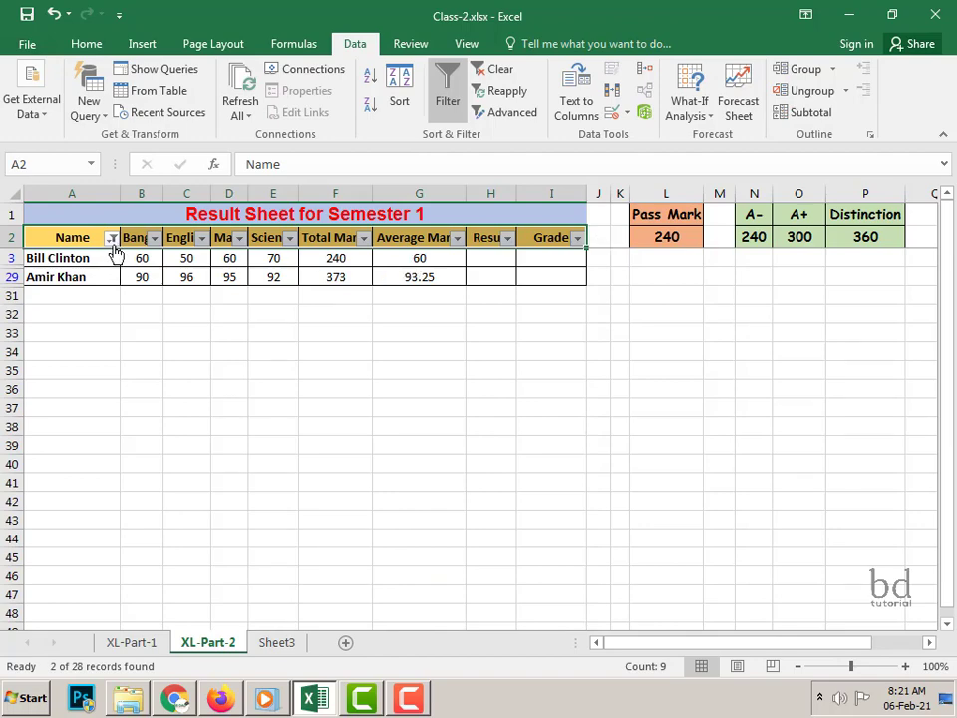
Step: Reselect all names in the Name column's filter to show every student record
left_click(110, 238)
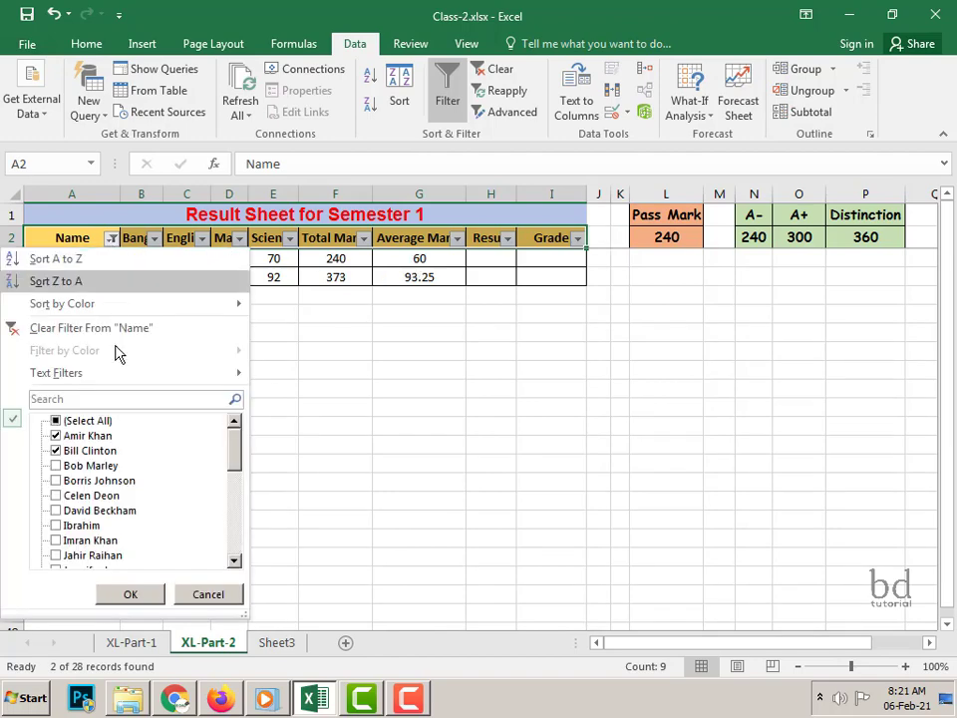
left_click(56, 422)
left_click(141, 596)
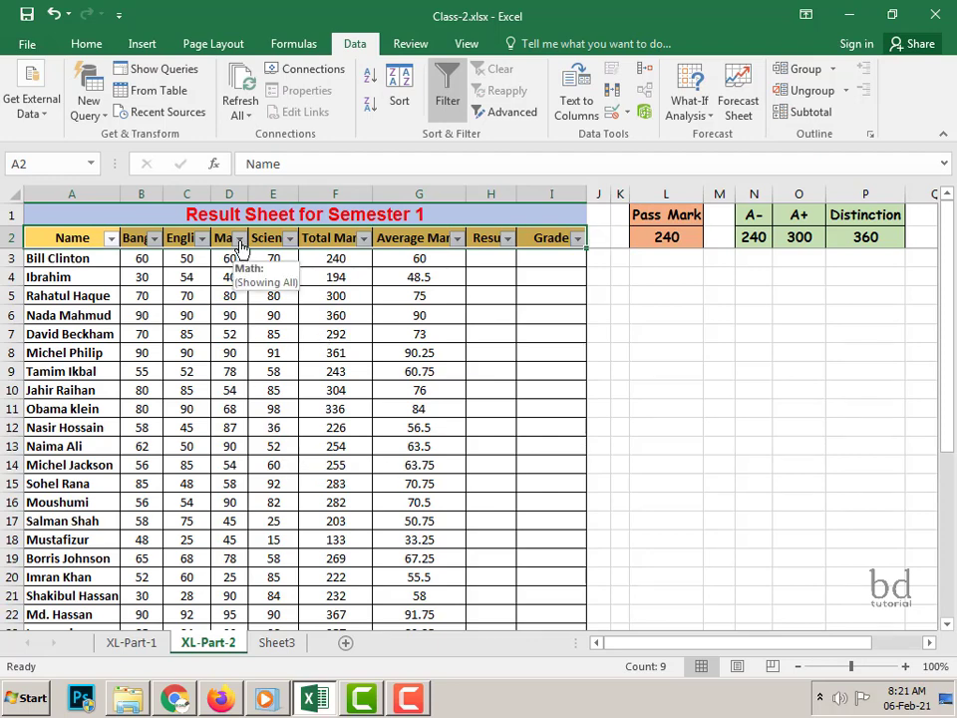
Step: Filter the Math column to marks of 90 only, and turn off the header row filters
left_click(240, 240)
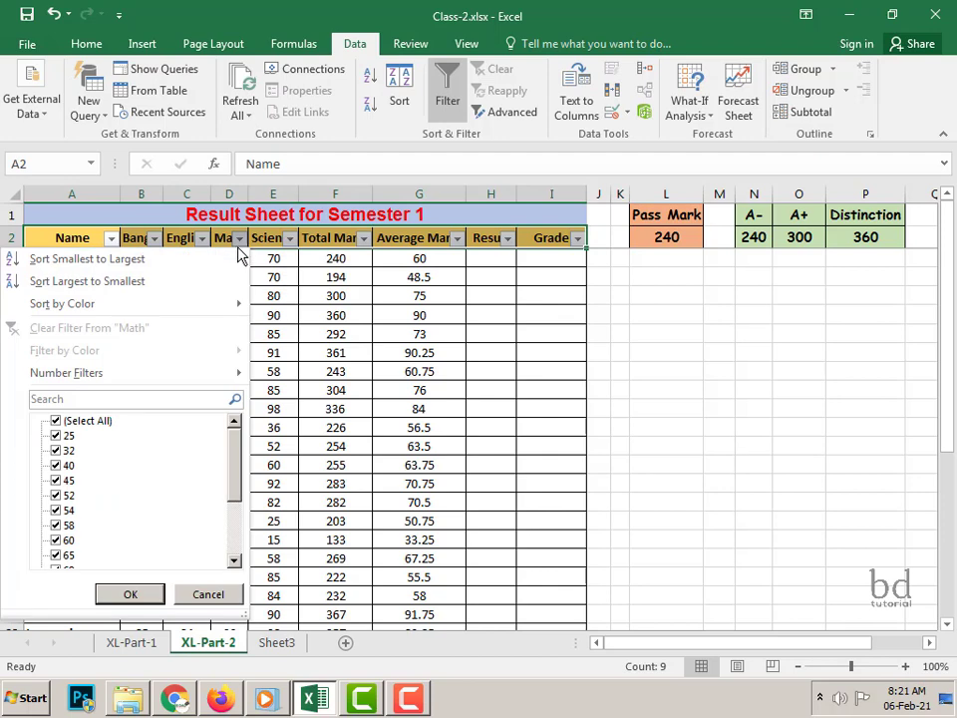
left_click(55, 421)
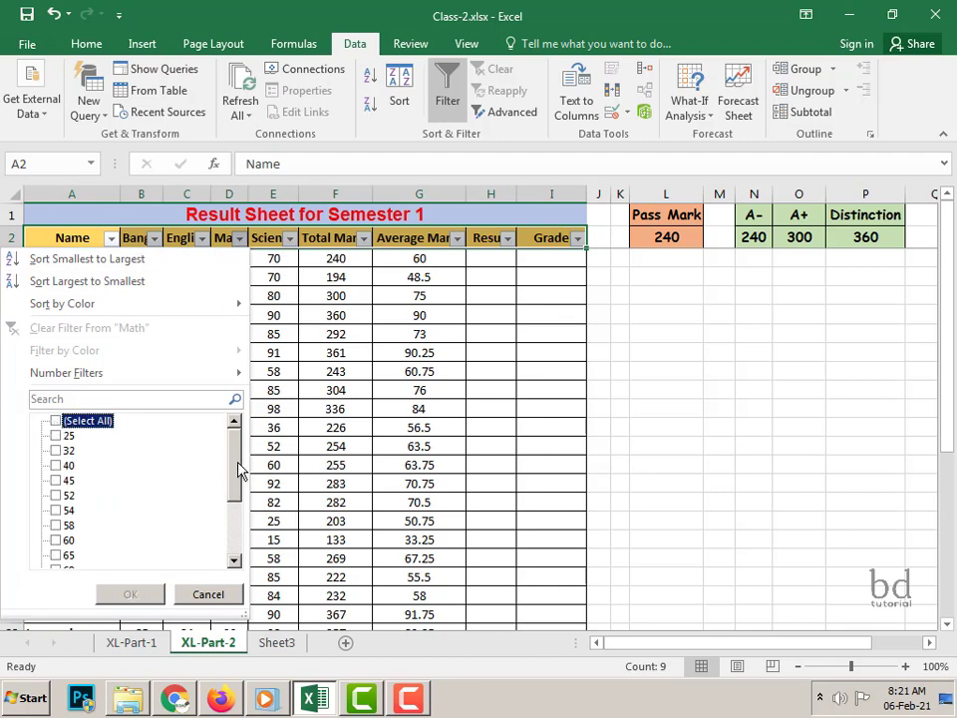
left_click_drag(235, 469, 230, 542)
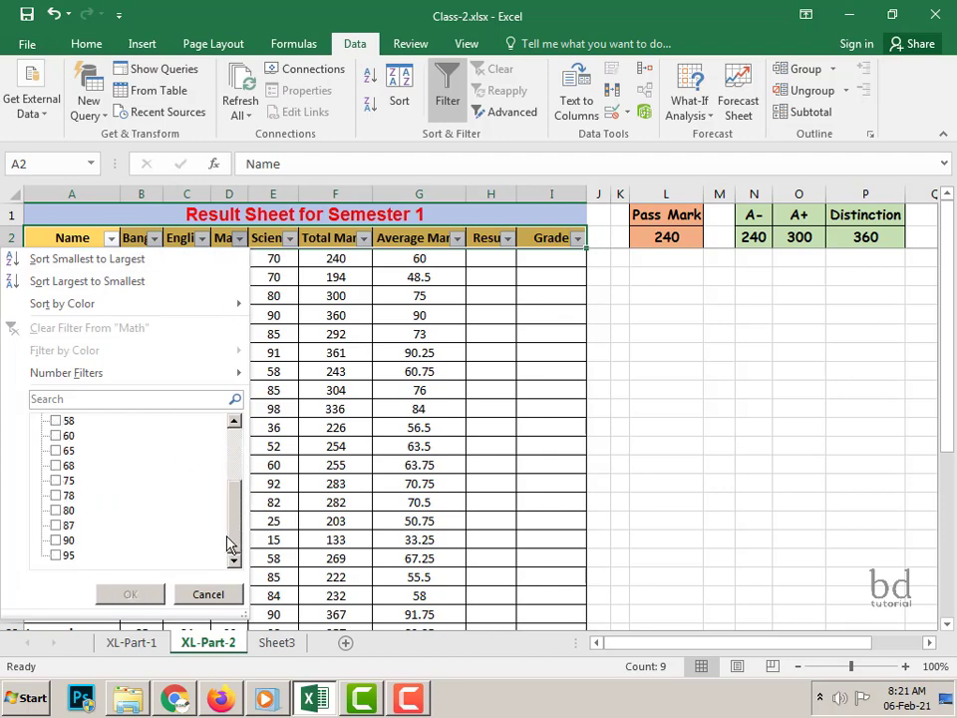
left_click(57, 540)
left_click(130, 594)
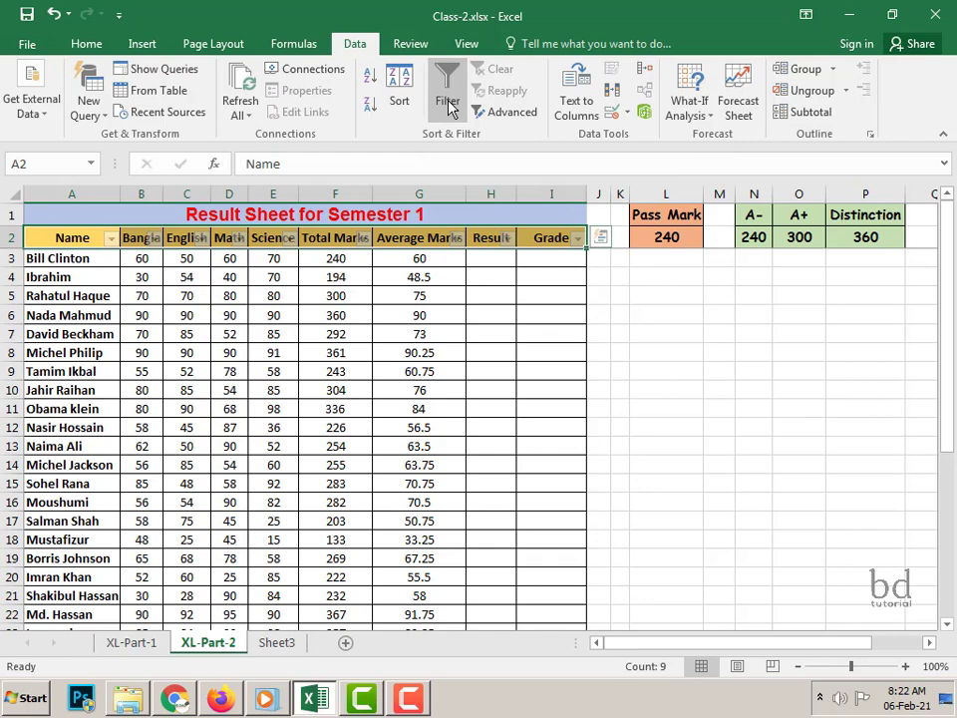
left_click(447, 102)
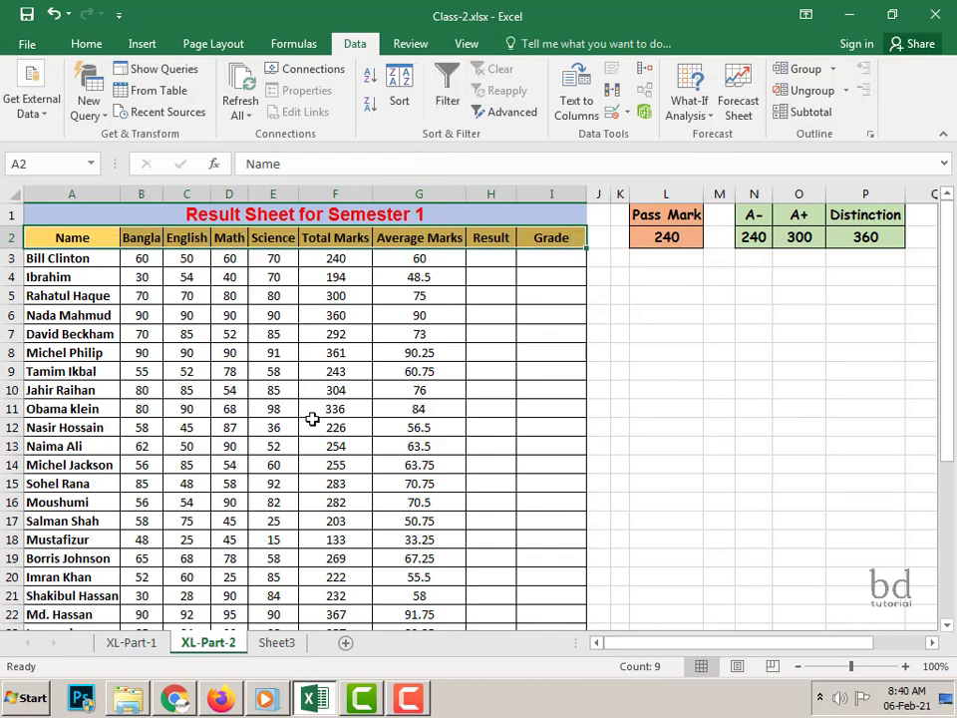
Step: Look through the student records from the first row to the last row of the table
left_click(363, 423)
scroll(365, 422, "down", 5)
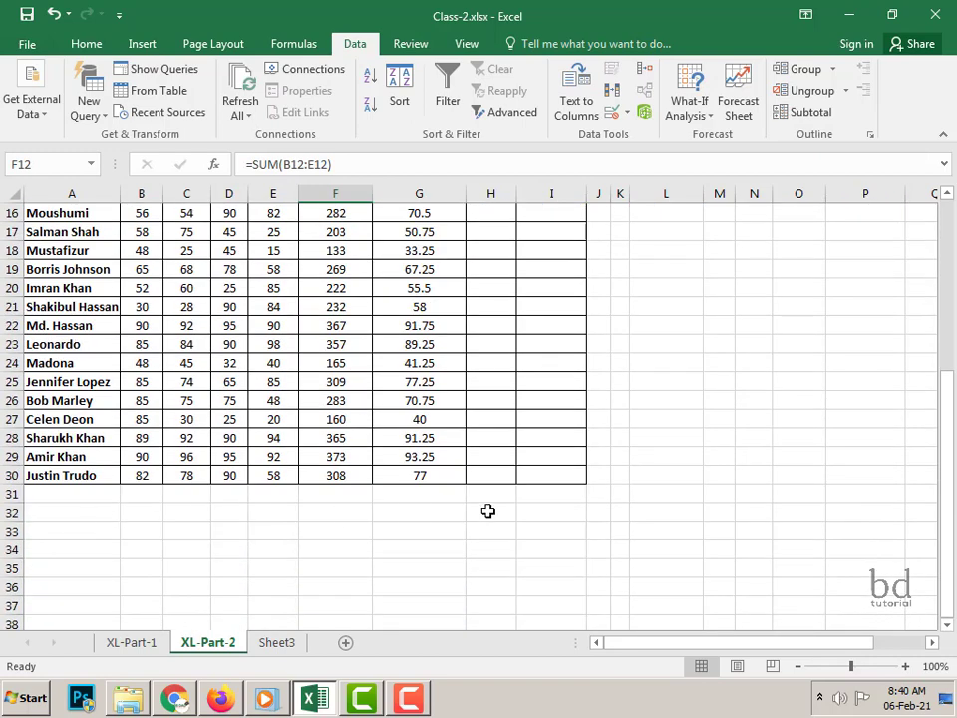
scroll(428, 506, "up", 5)
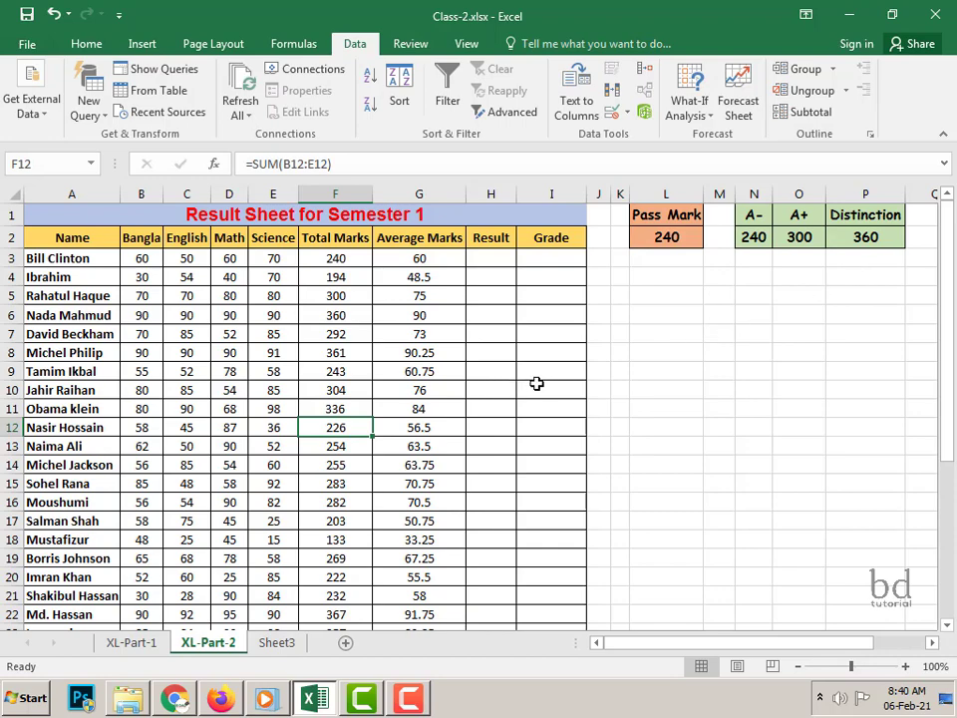
scroll(537, 383, "down", 6)
scroll(419, 208, "up", 1)
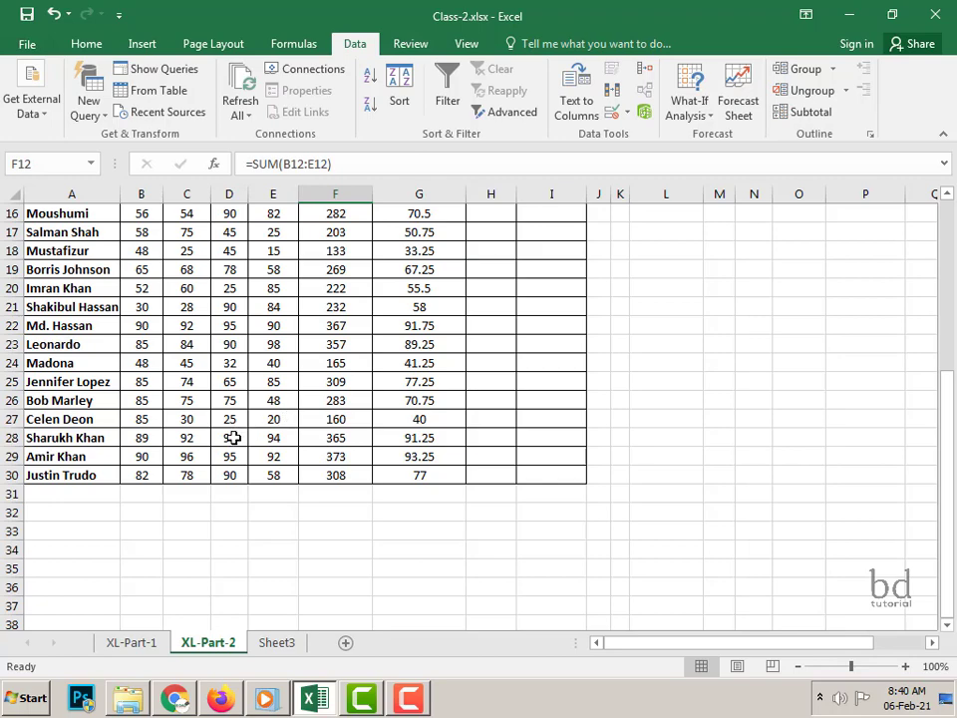
scroll(233, 437, "up", 5)
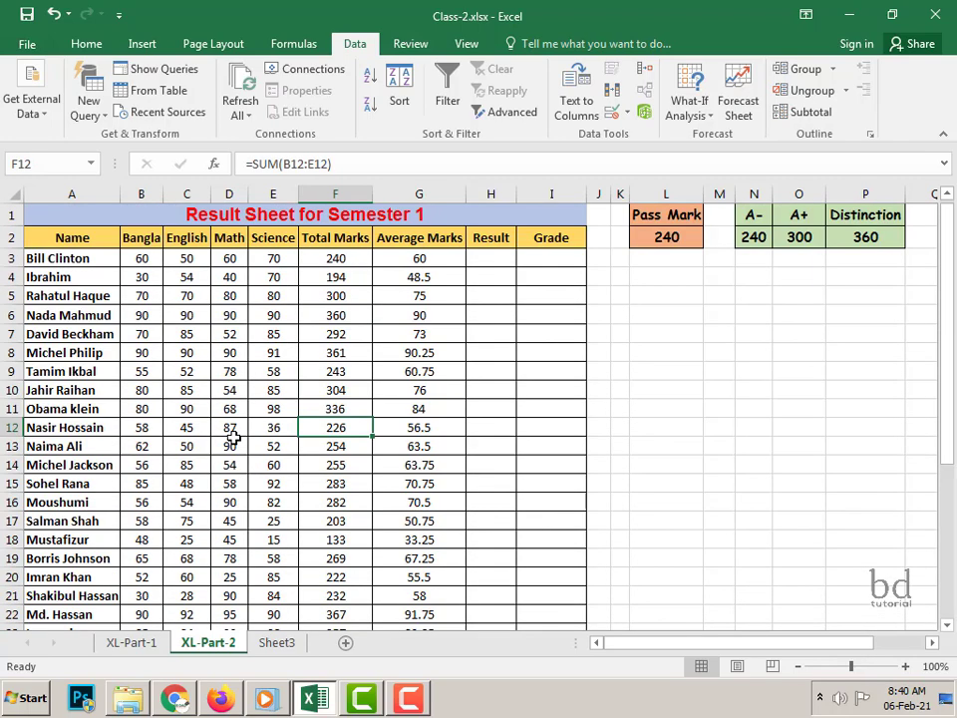
Step: Freeze the title and header rows above row 3 and check them against the lower records
left_click(5, 258)
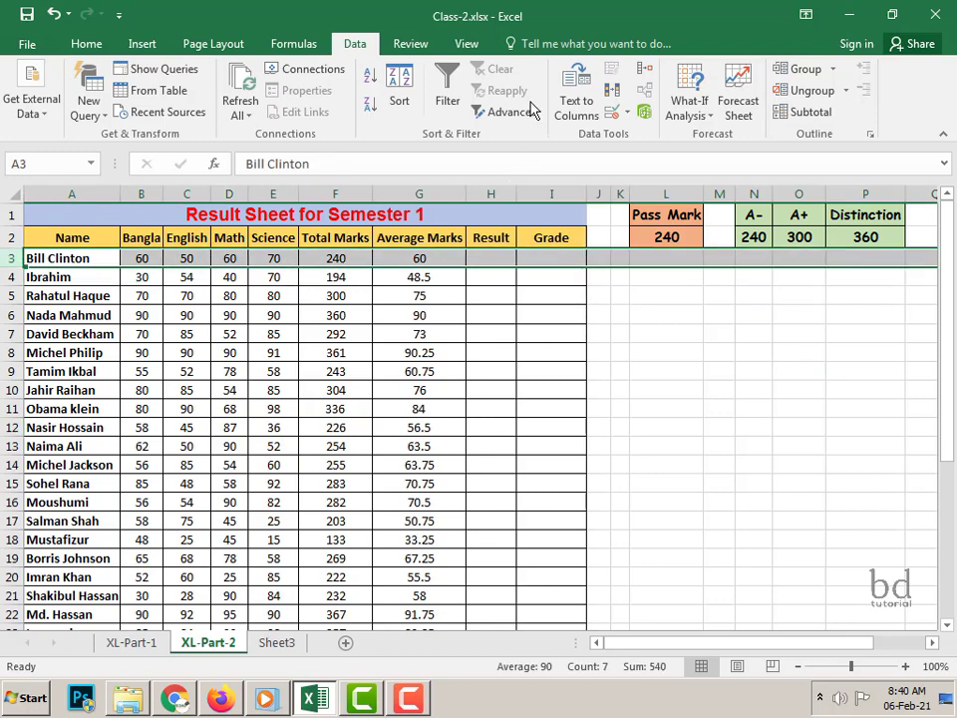
left_click(466, 44)
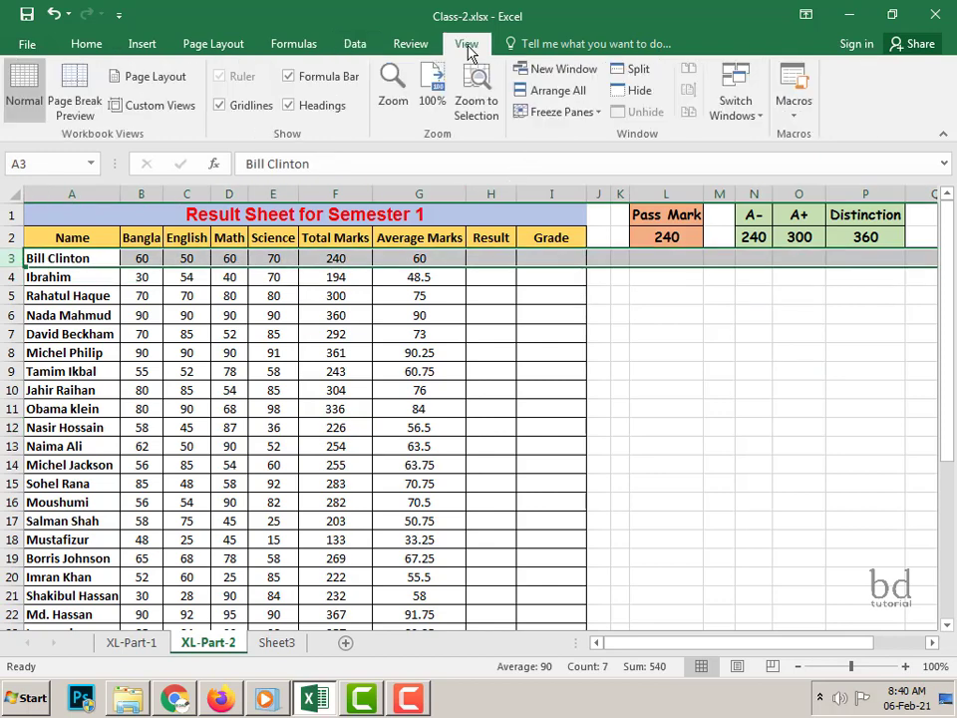
left_click(598, 114)
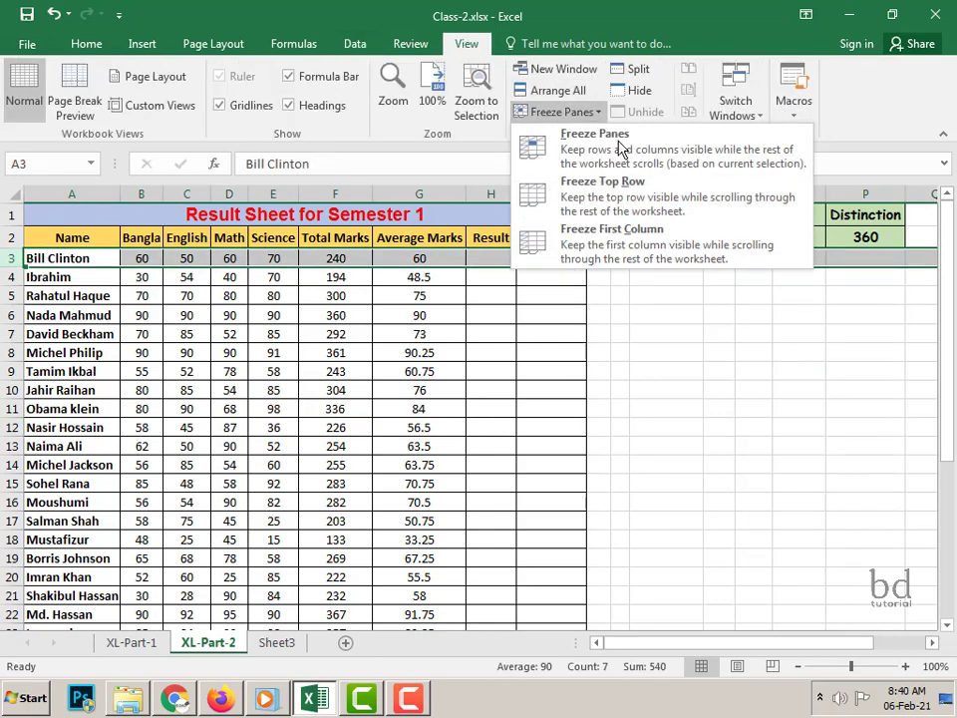
left_click(623, 157)
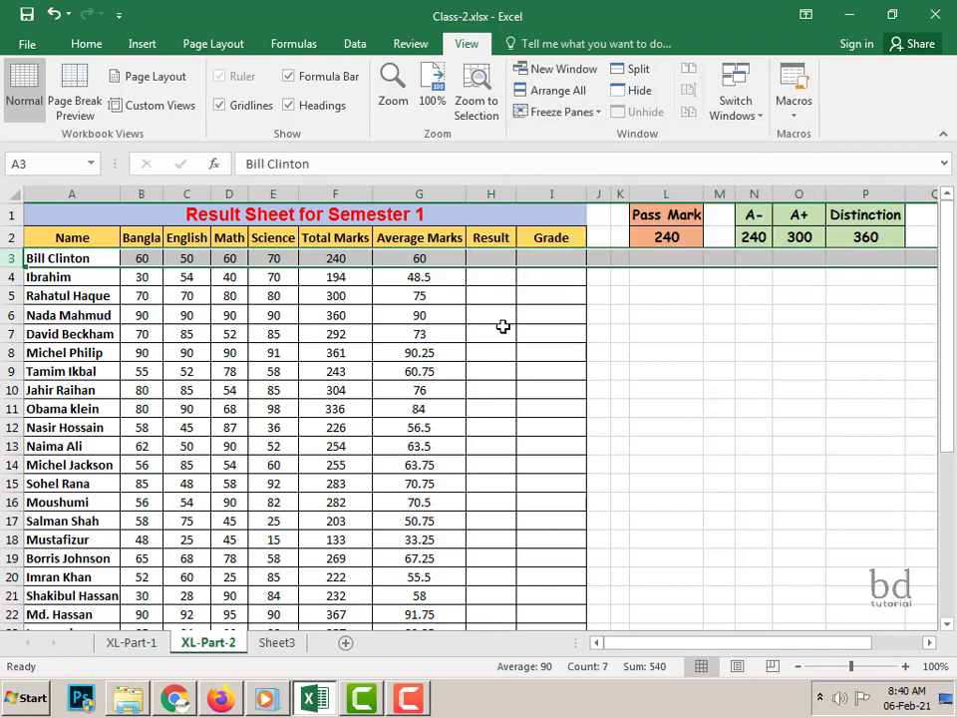
left_click(574, 378)
scroll(574, 379, "down", 5)
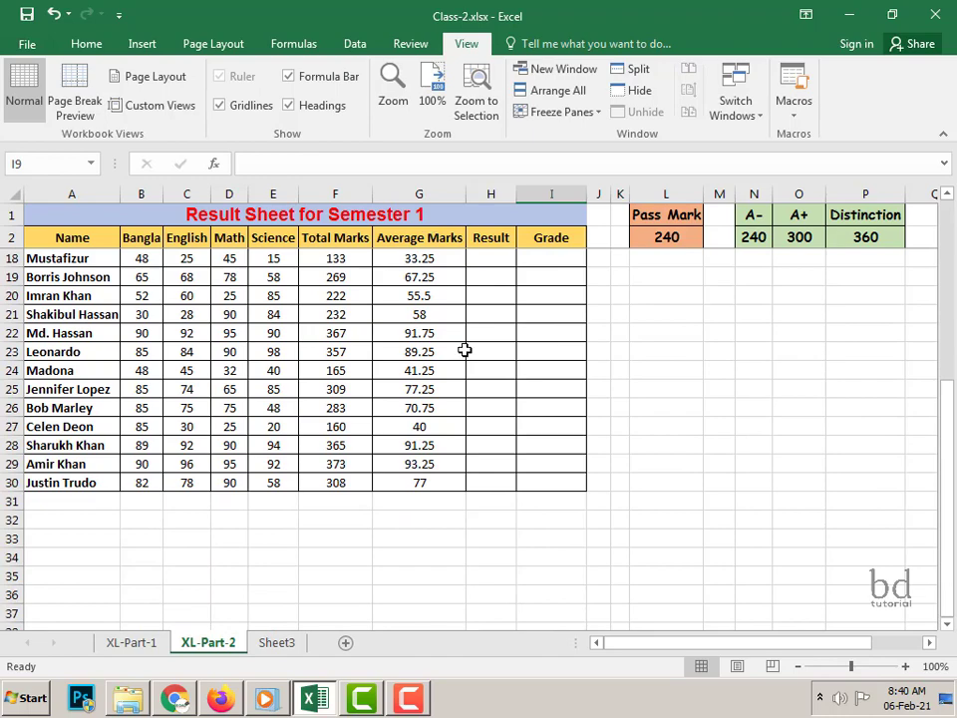
scroll(465, 349, "down", 2)
scroll(465, 349, "up", 7)
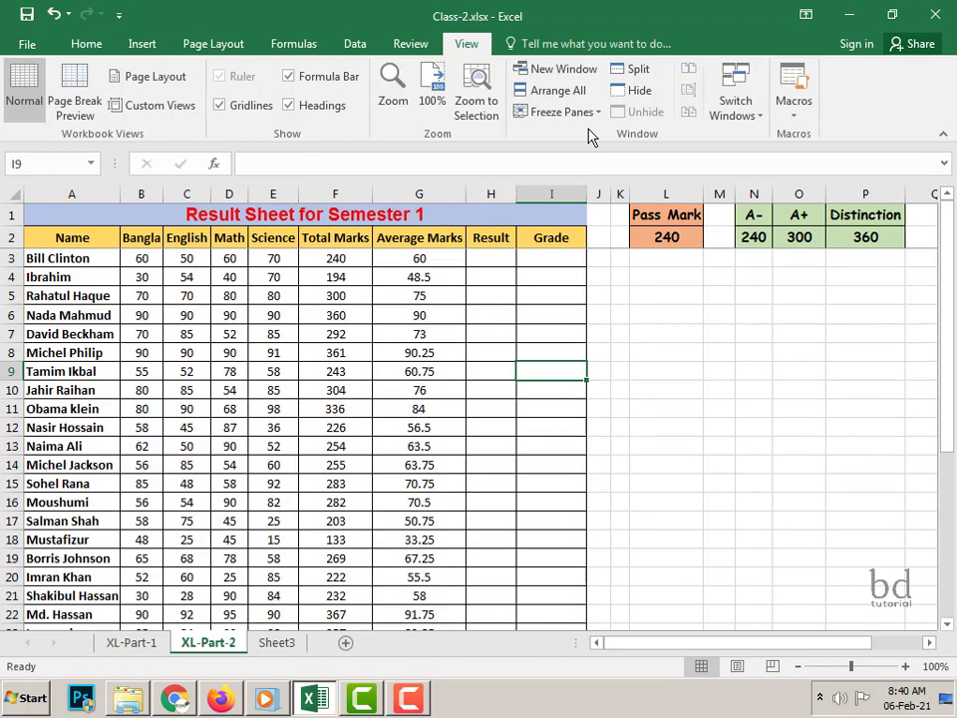
Step: Freeze the first column of the worksheet and check it against the columns farther along
left_click(558, 112)
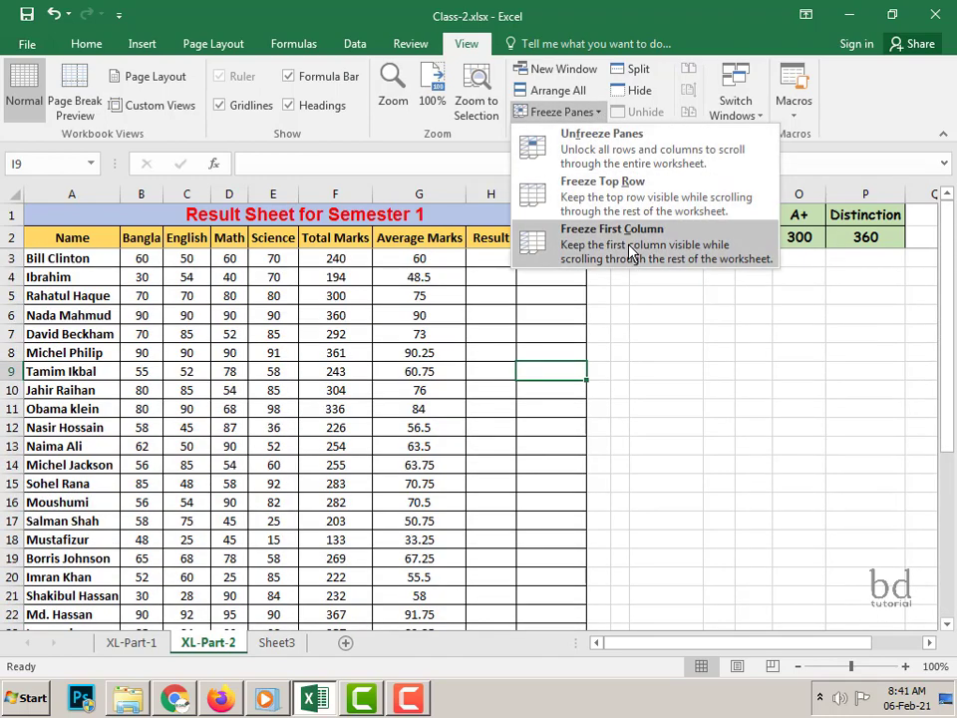
left_click(631, 252)
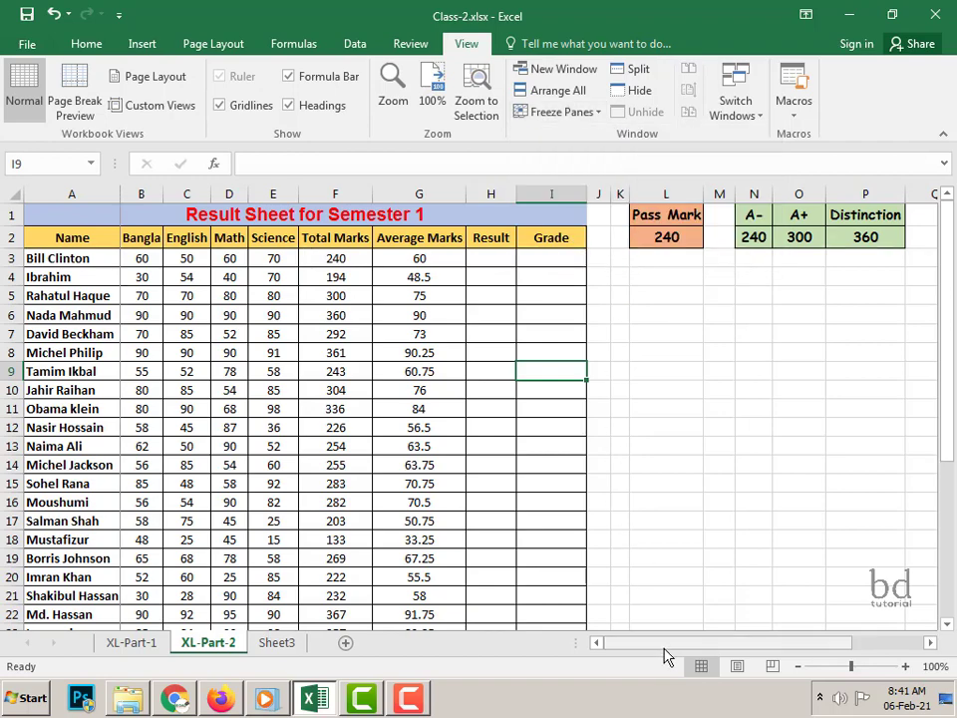
left_click_drag(655, 649, 698, 649)
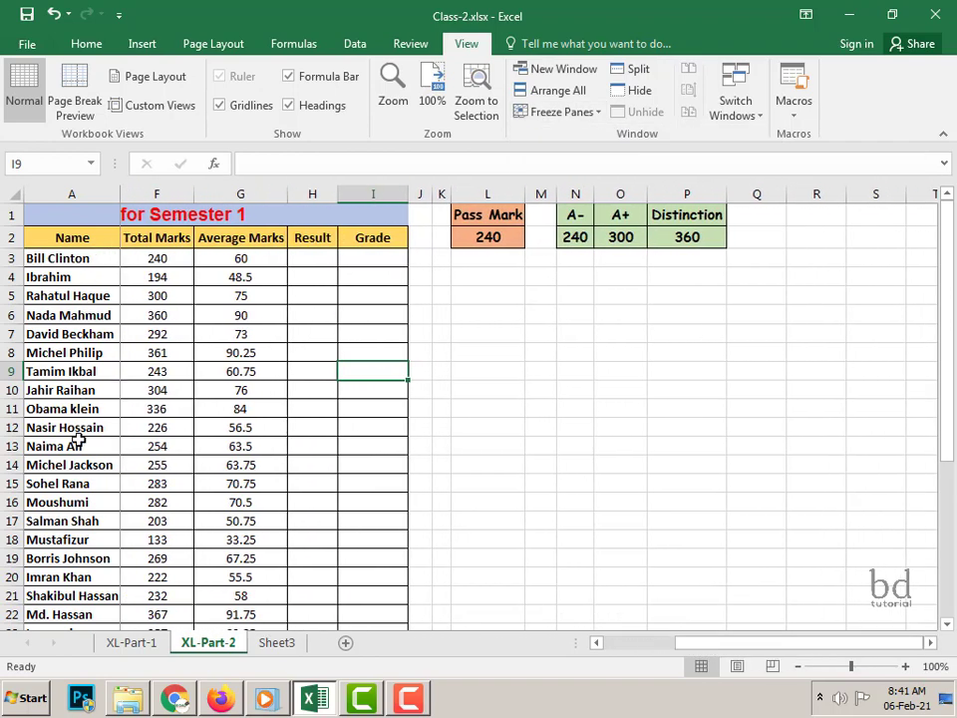
left_click_drag(758, 652, 654, 654)
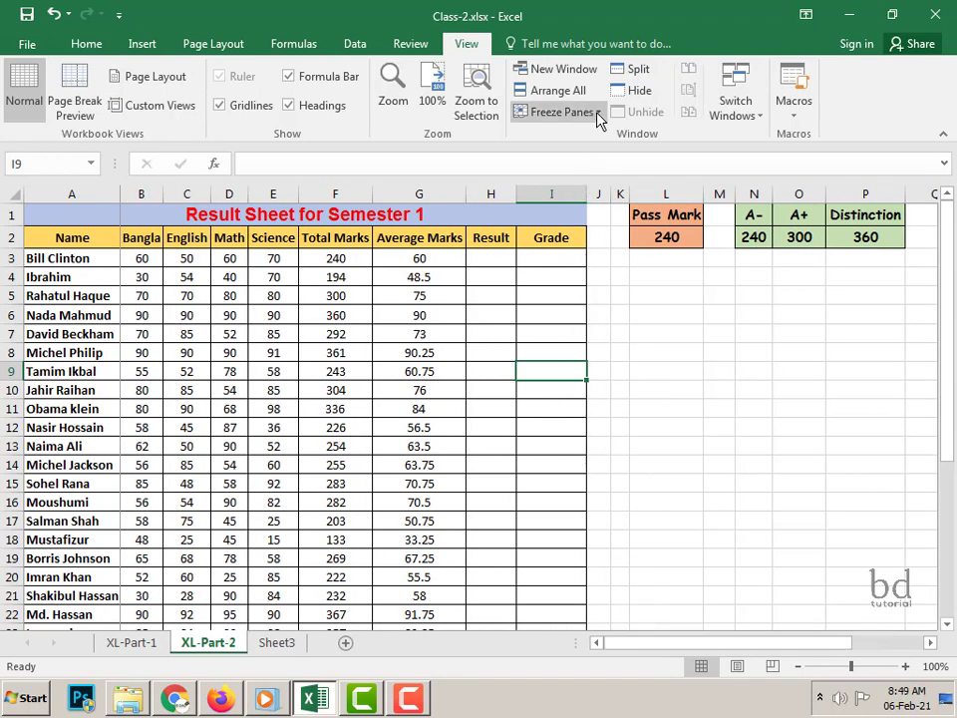
Step: Unfreeze the worksheet panes, and review the subject marks with the total and average formulas in F3 and G3
left_click(560, 112)
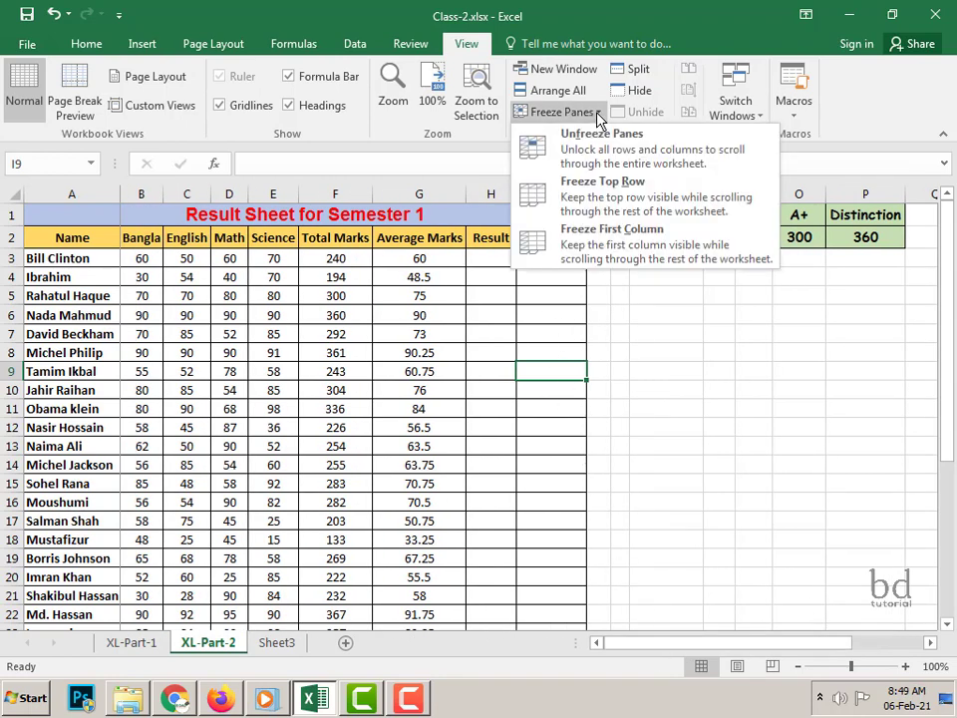
left_click(605, 162)
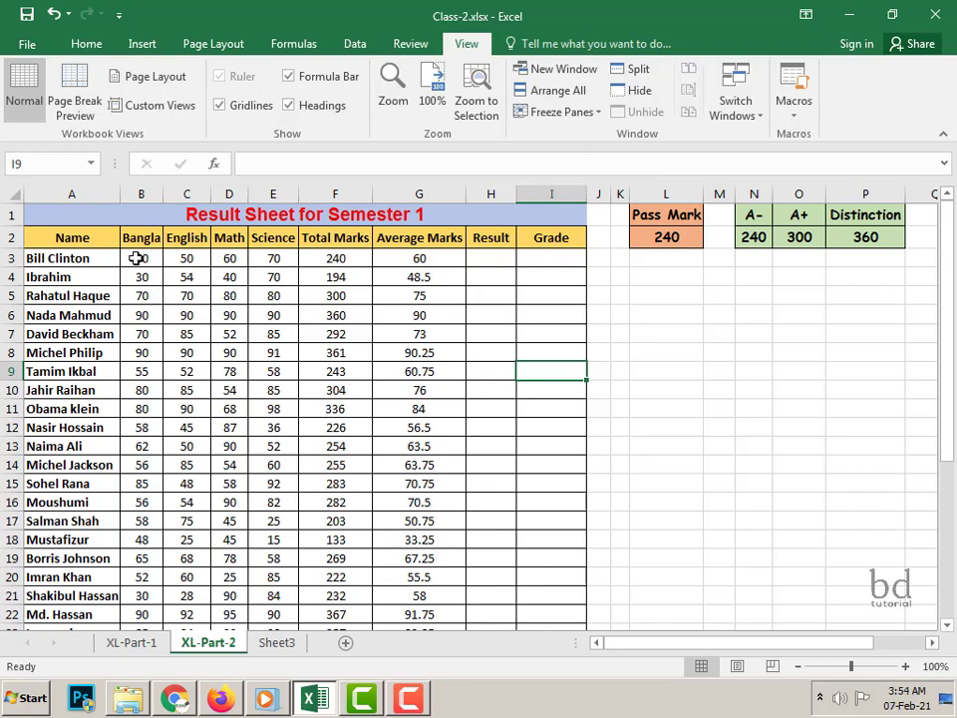
left_click_drag(136, 258, 267, 596)
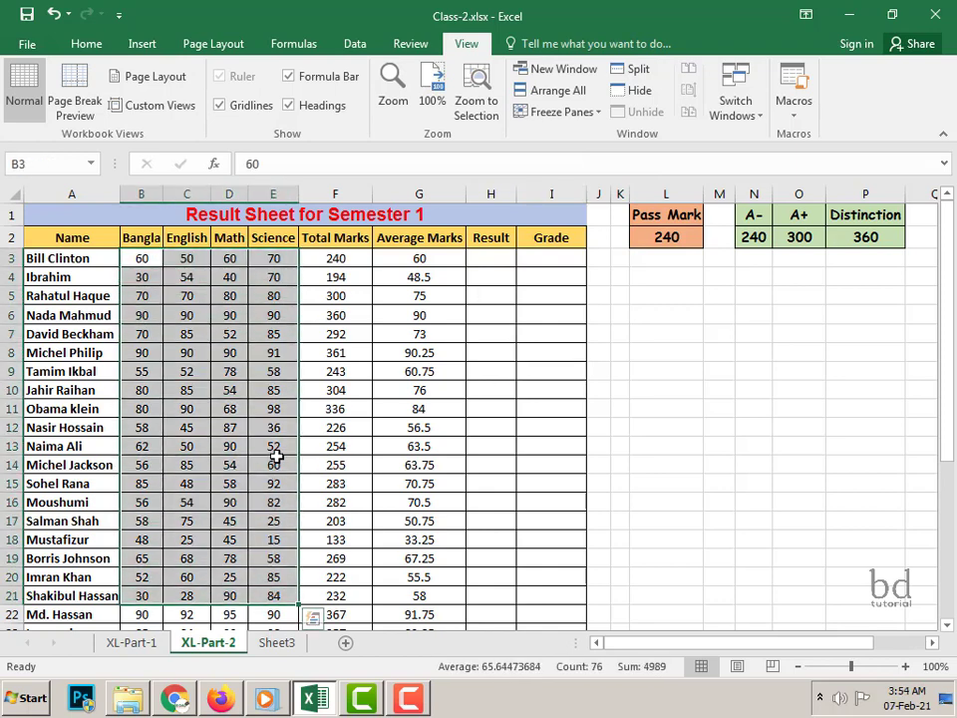
left_click(357, 259)
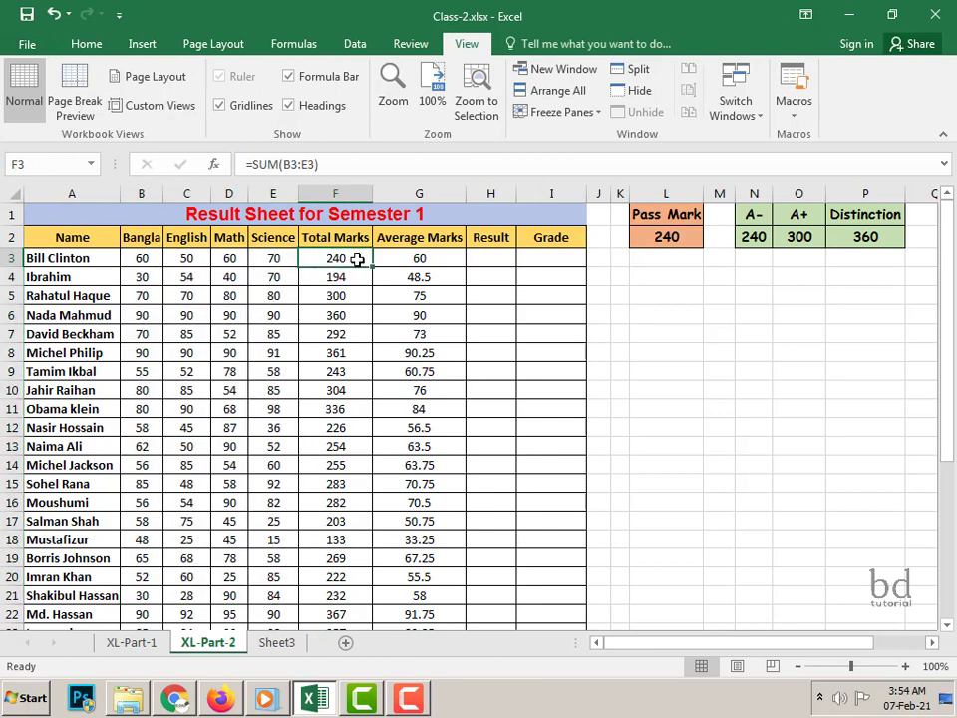
double_click(351, 258)
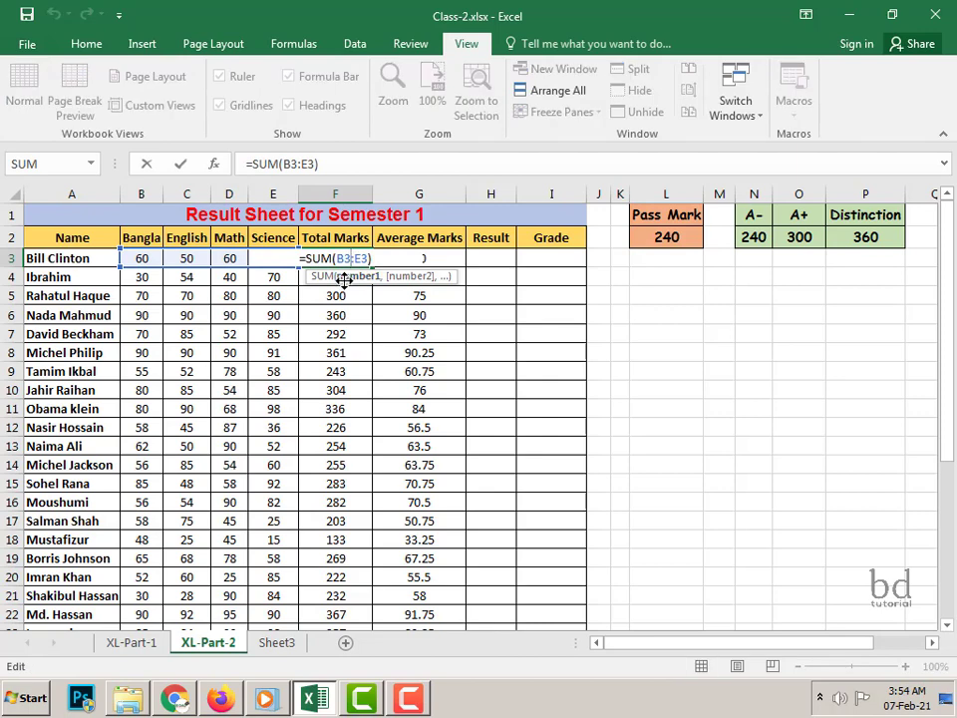
left_click(427, 258)
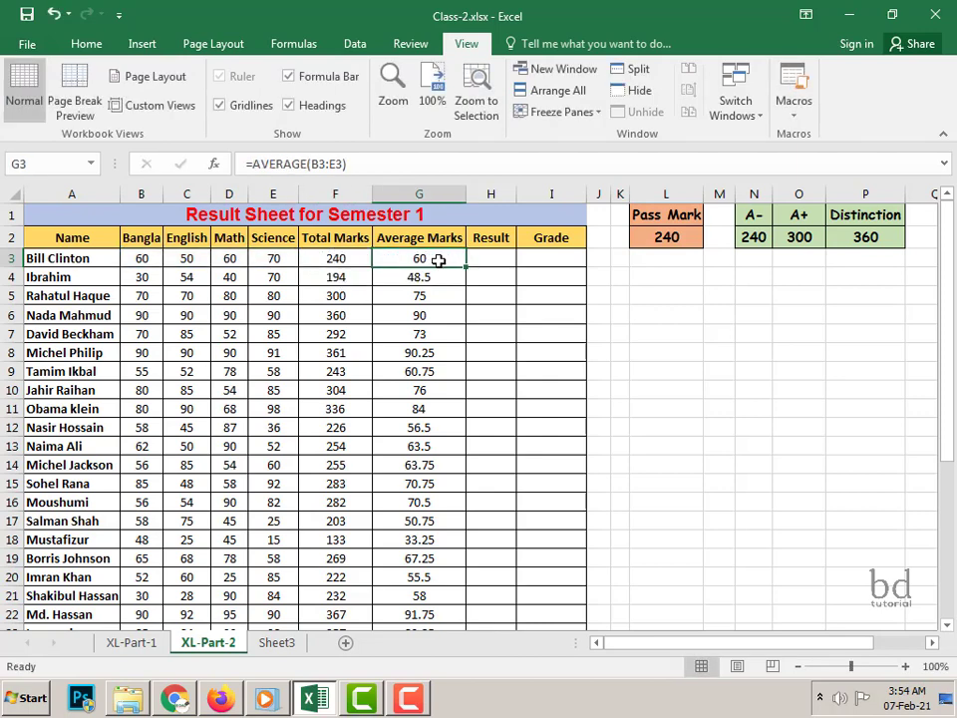
Step: Start an IF formula in Result cell H3 with the logical test F3>=240
left_click(491, 260)
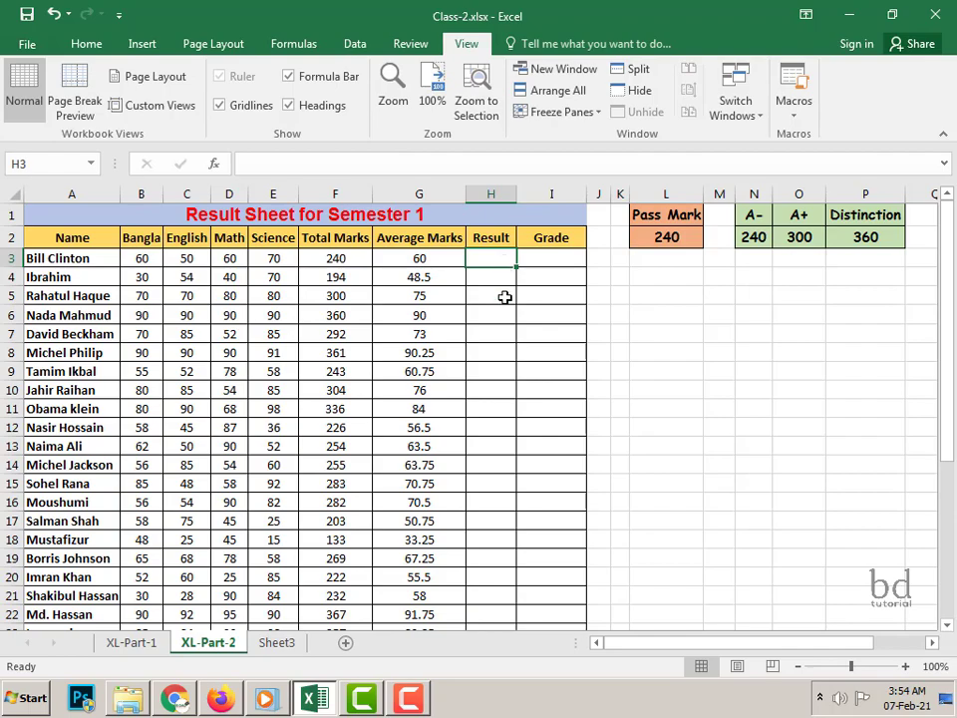
type("=if")
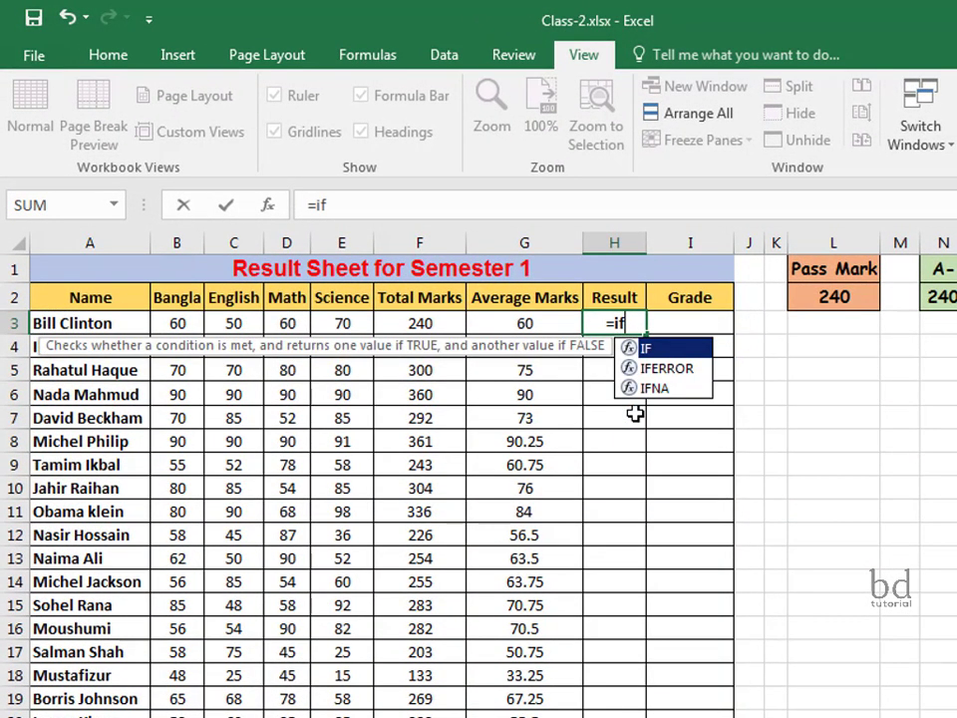
key("Tab")
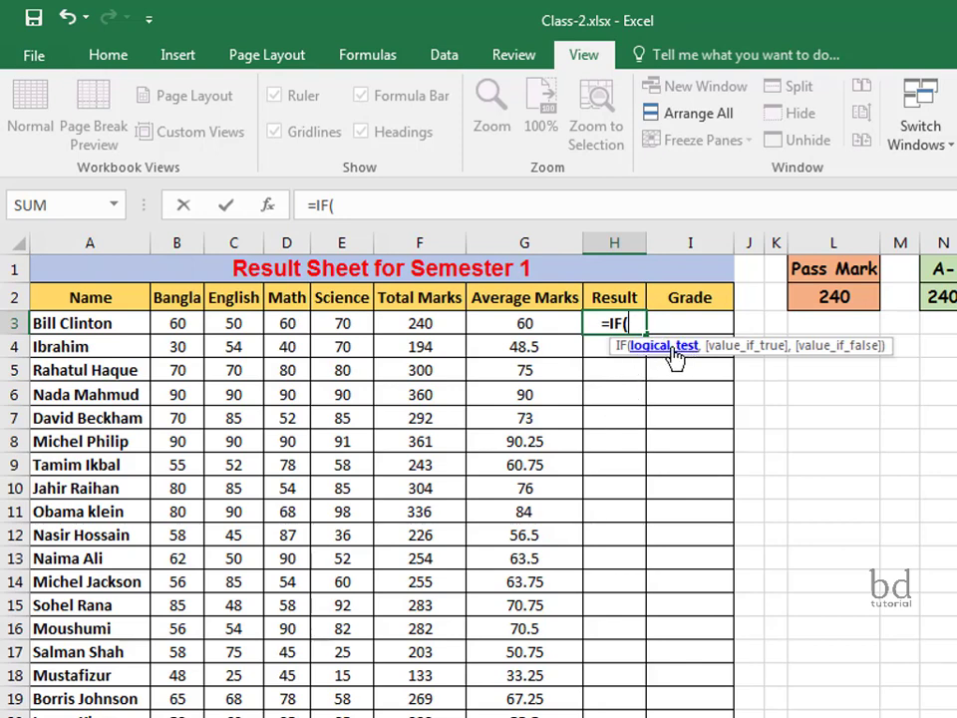
left_click(438, 325)
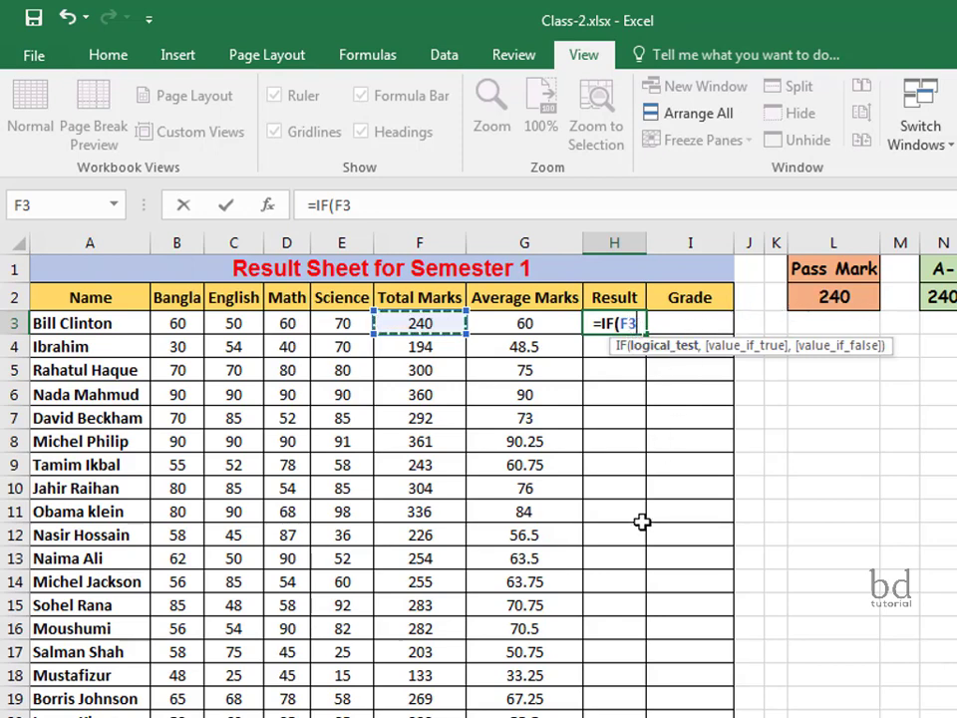
type(">")
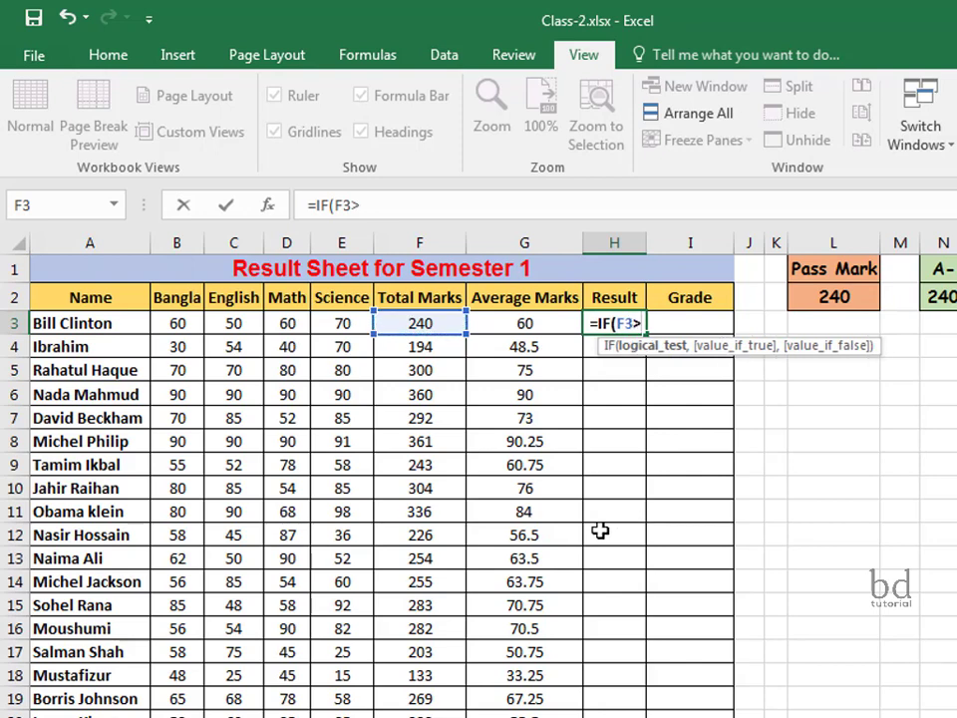
type("240")
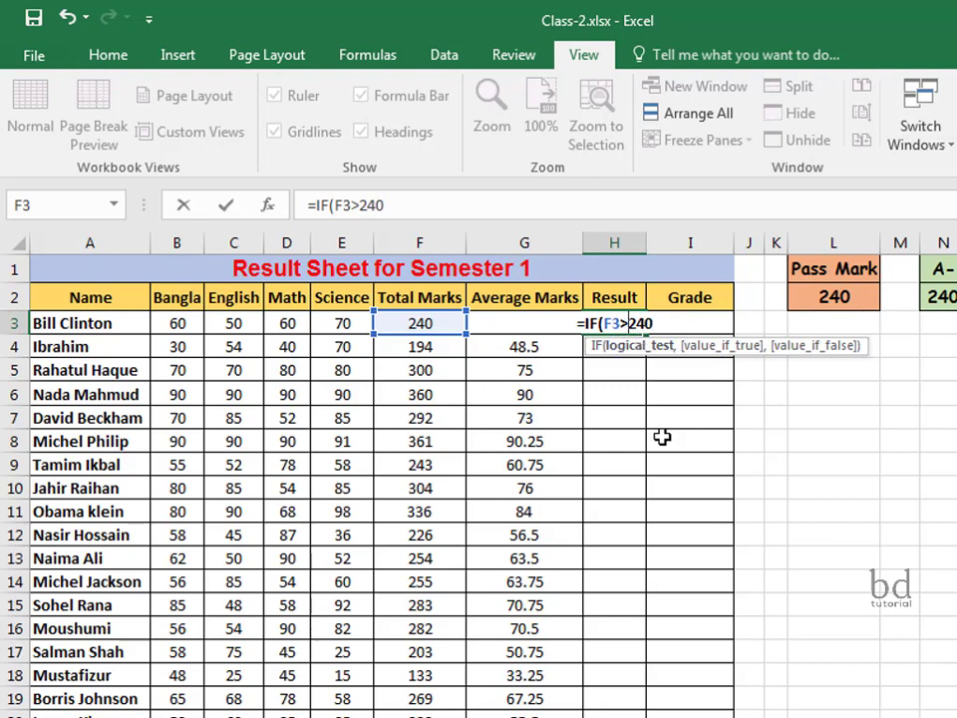
key("BackSpace")
key("BackSpace")
key("BackSpace")
type("=240")
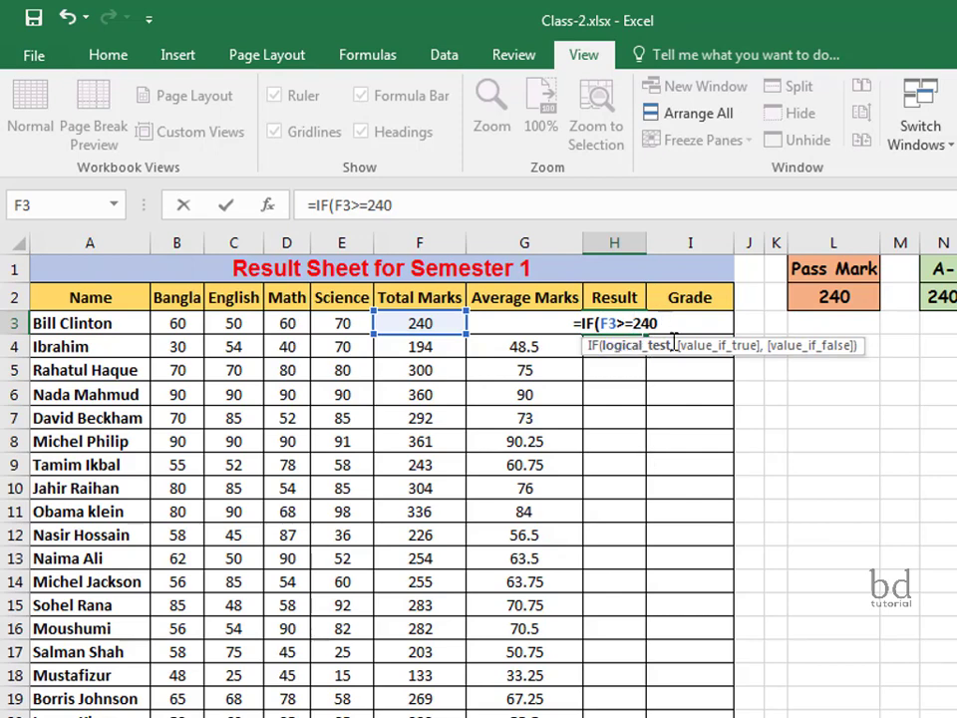
type(",")
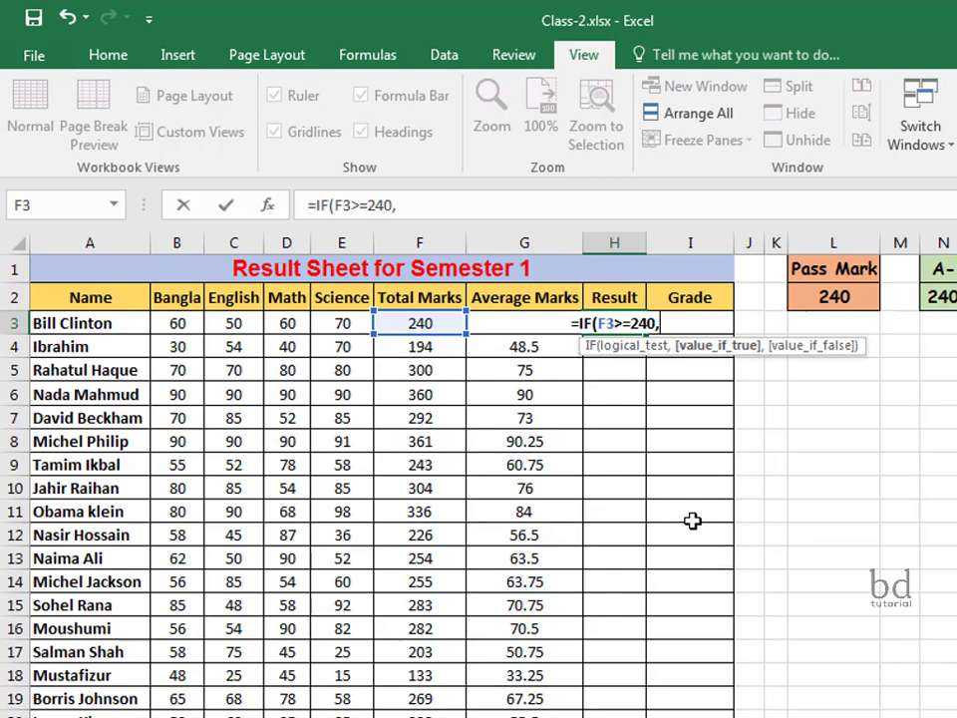
Step: Complete the H3 formula with "P" as the true value and "F" as the false value, and enter it
type("\"")
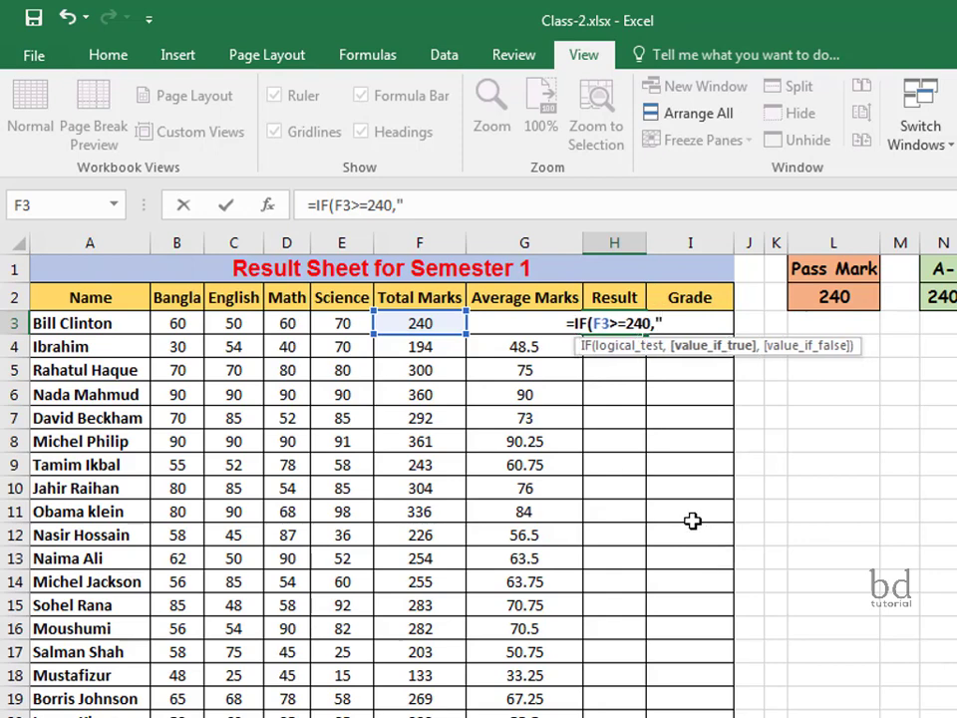
type("P")
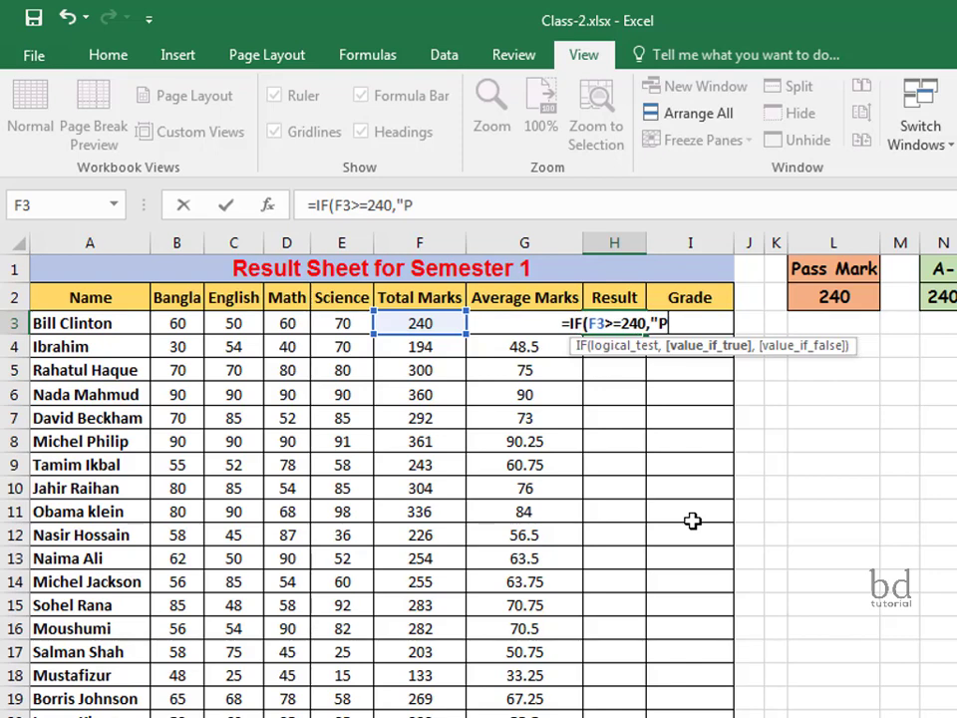
type("\"")
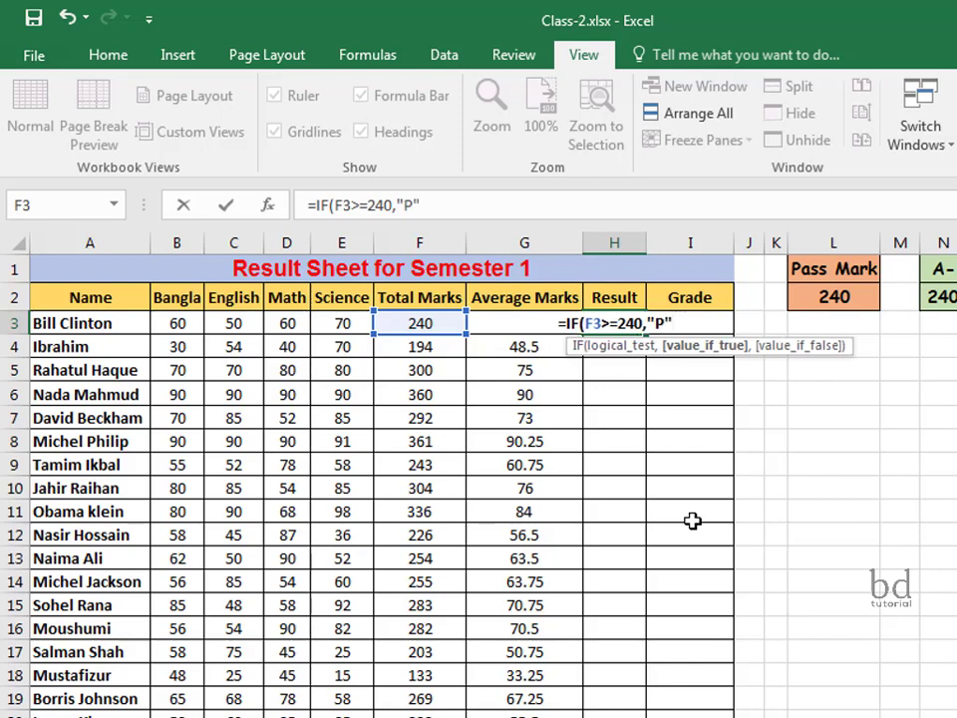
type(",")
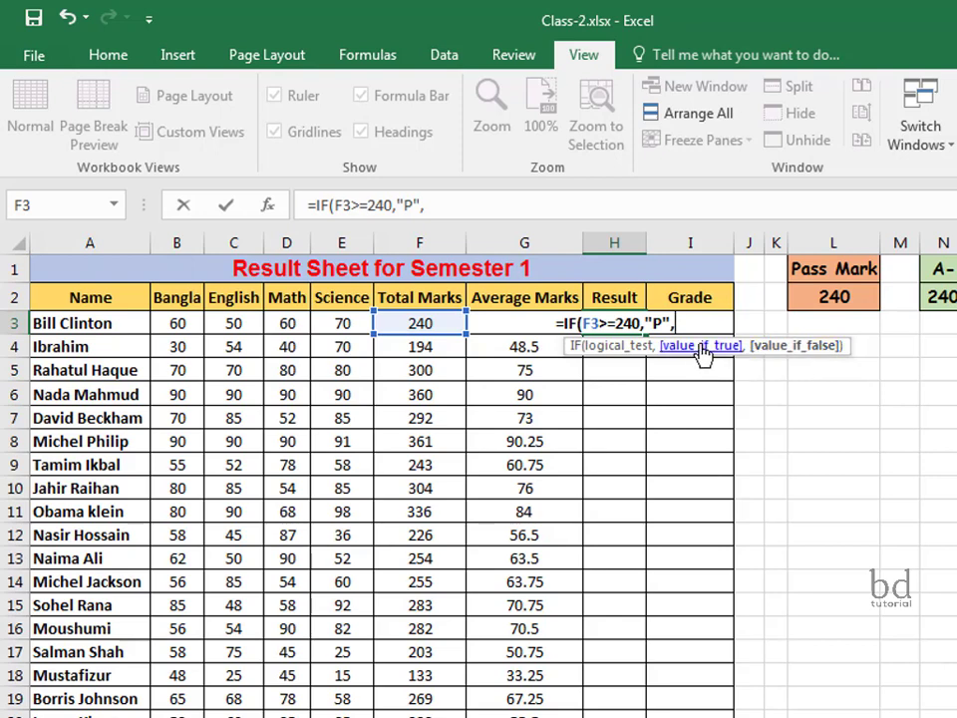
type("\"")
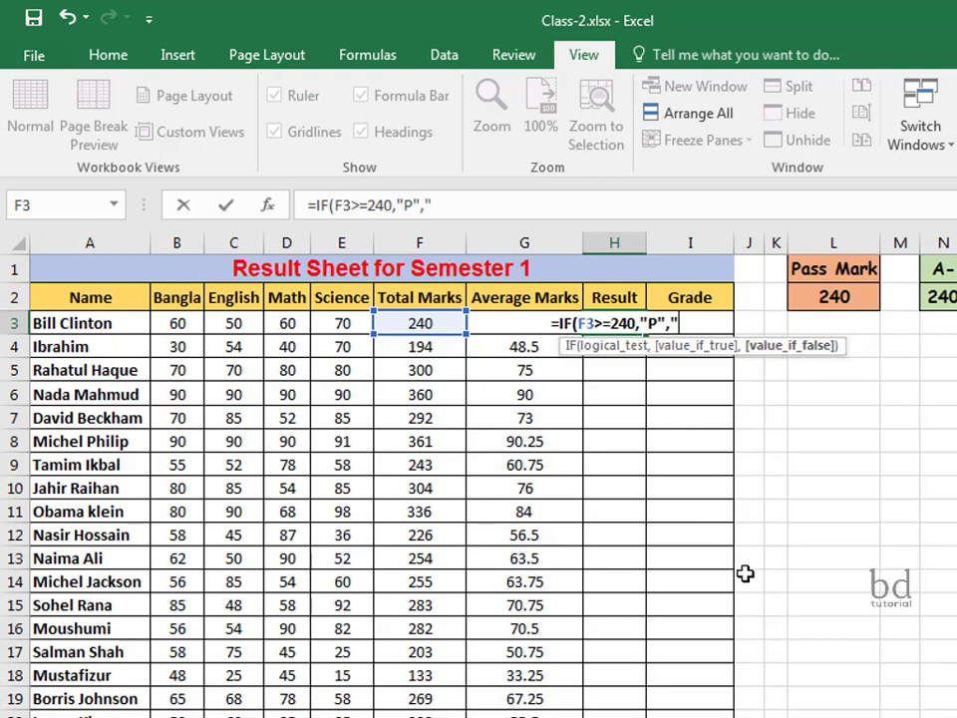
type("F")
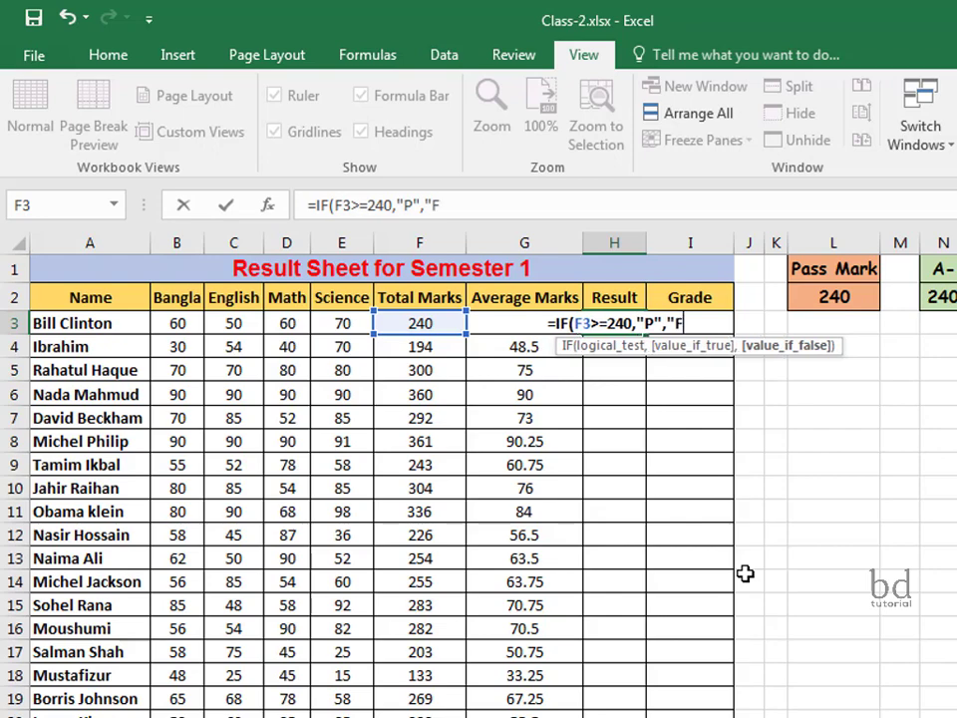
type("\"")
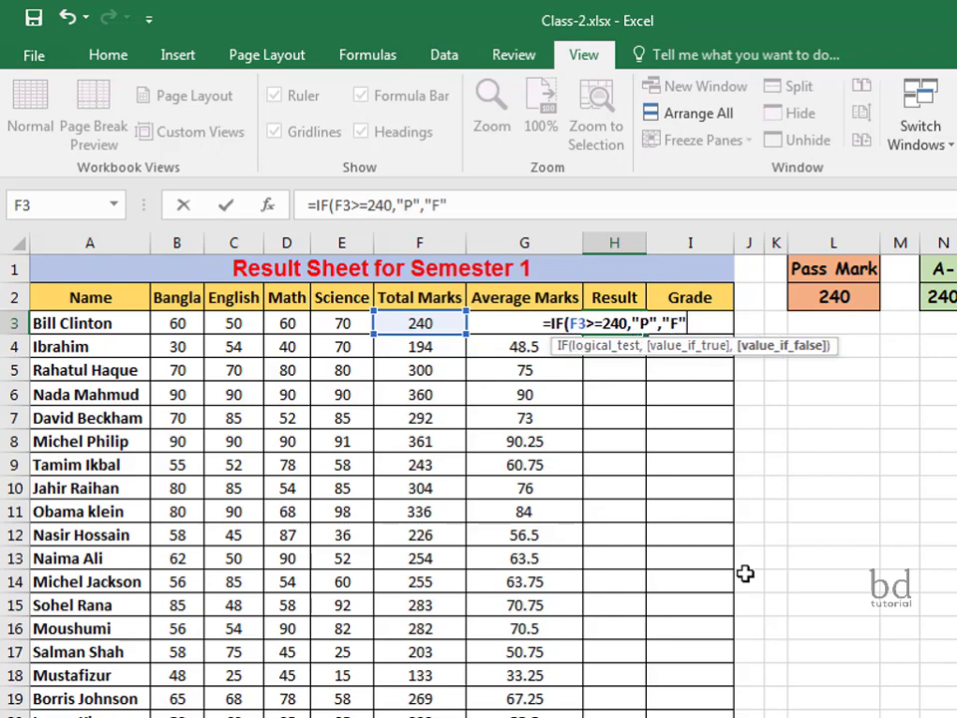
type(")")
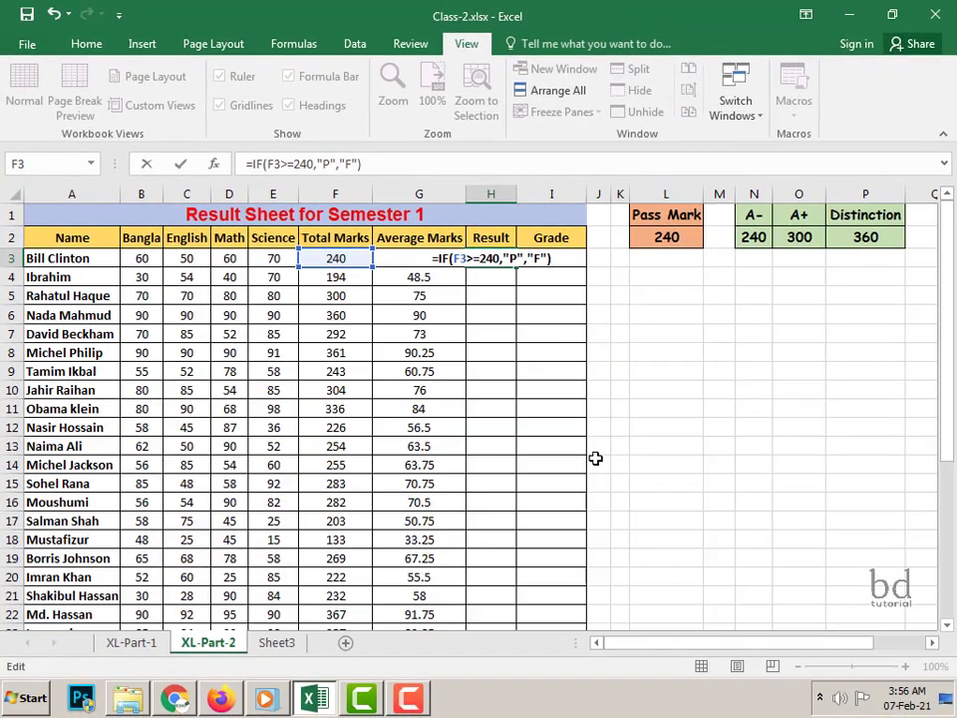
key("Return")
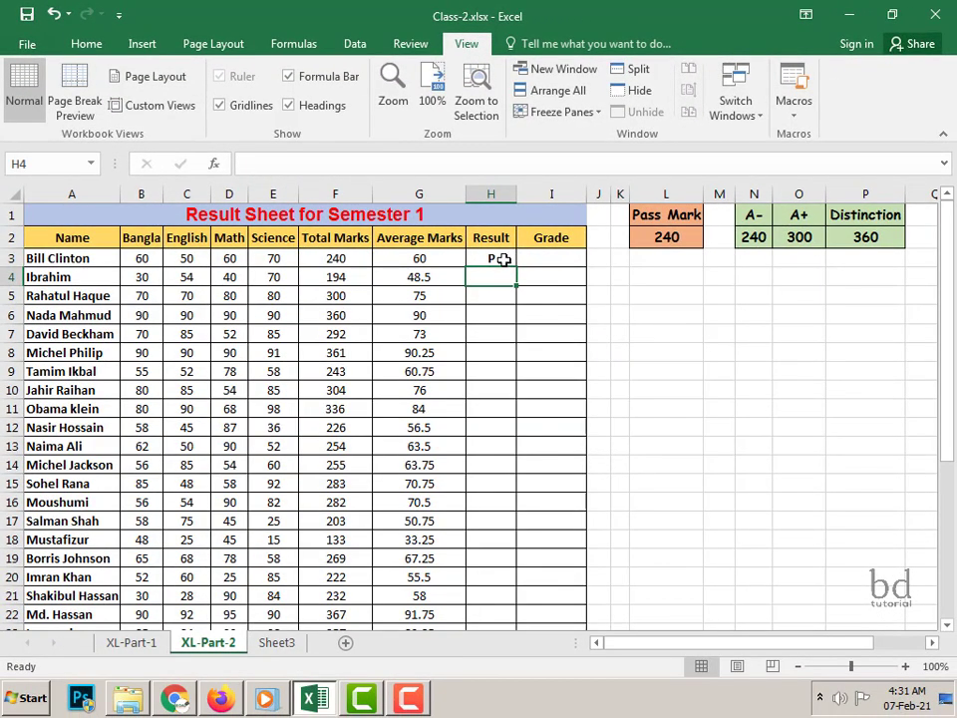
Step: Replace the fixed 240 in the H3 formula with a reference to pass mark cell L2
left_click(498, 258)
double_click(498, 258)
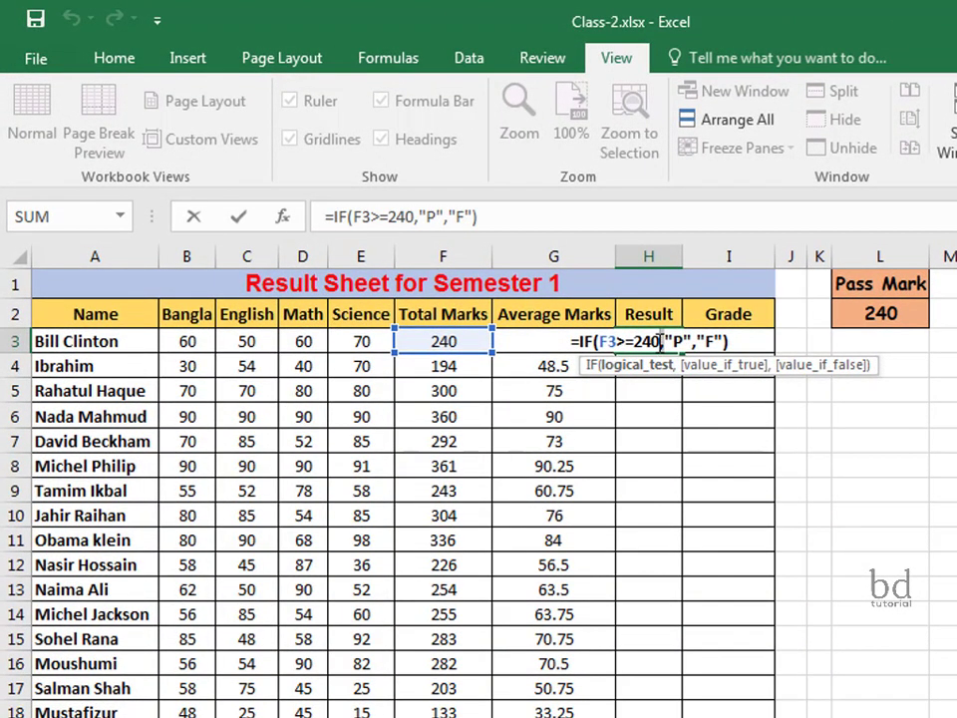
left_click(657, 341)
double_click(636, 340)
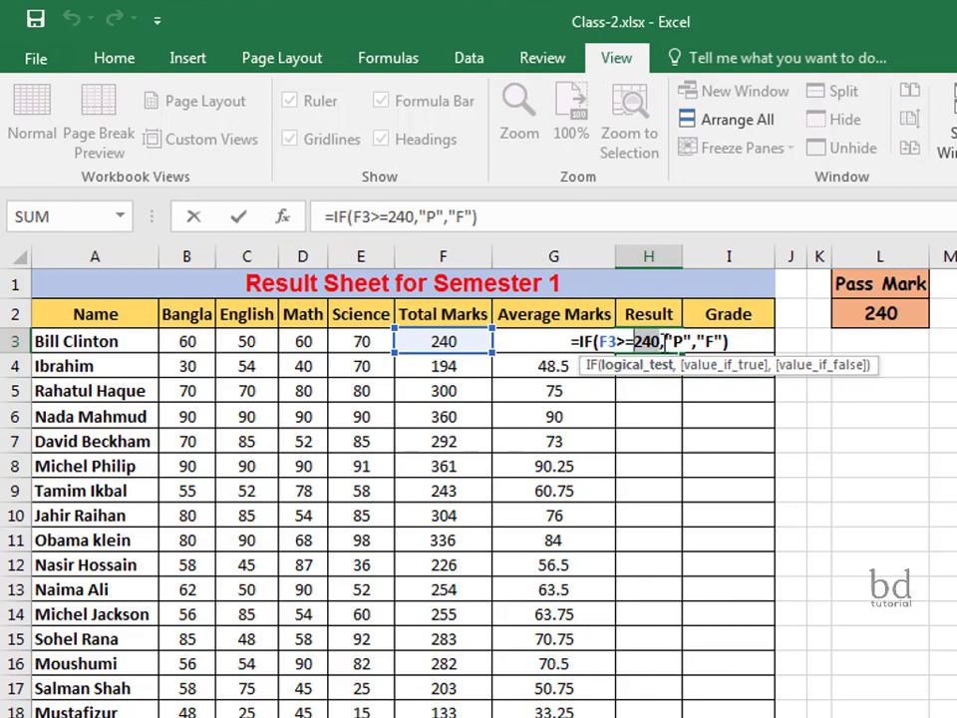
key("BackSpace")
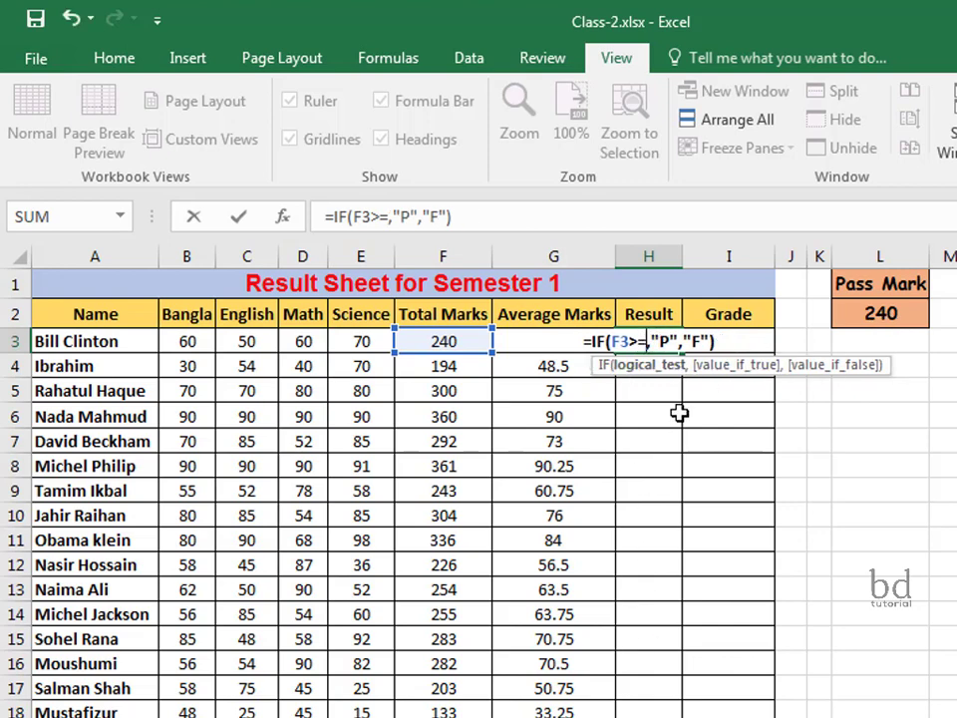
left_click(901, 315)
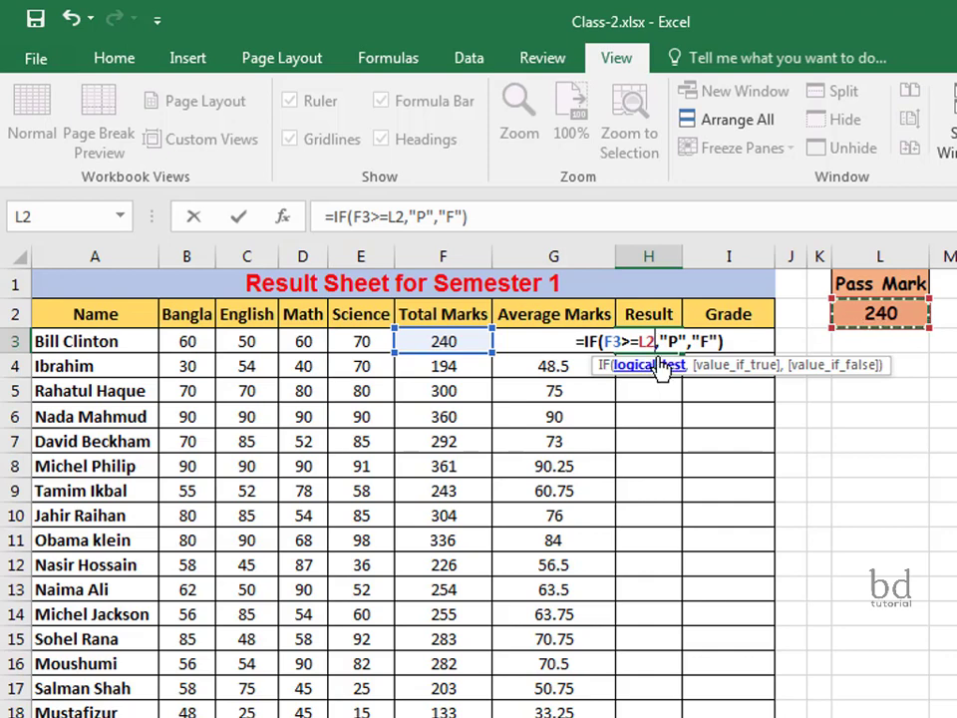
key("Return")
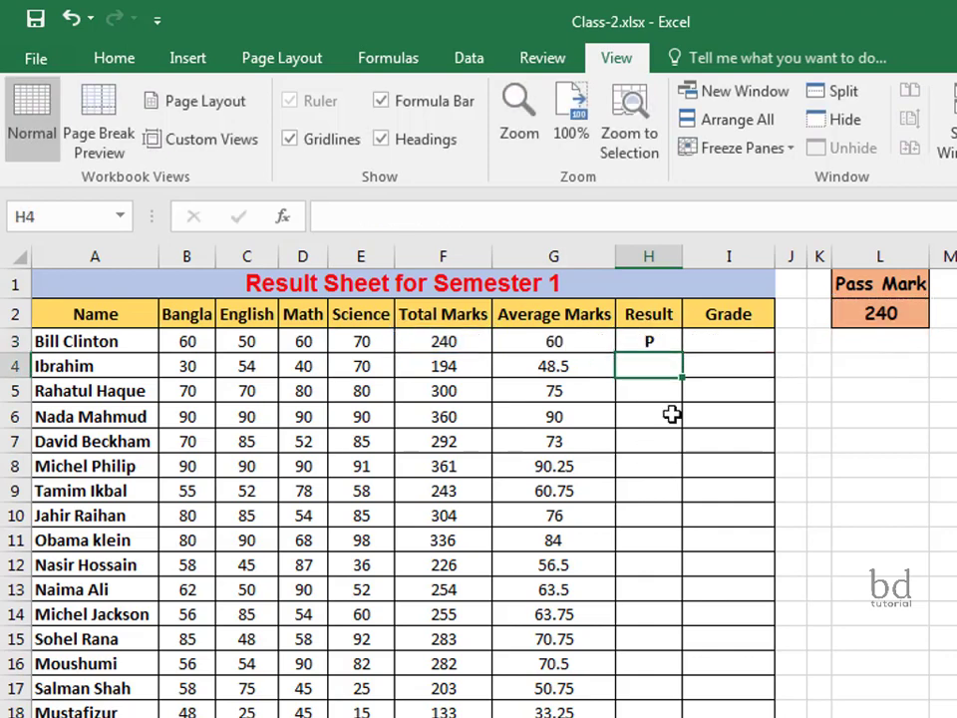
Step: Fill the Result formula from H3 down to H5 and compare it with the total marks in F4
left_click(669, 342)
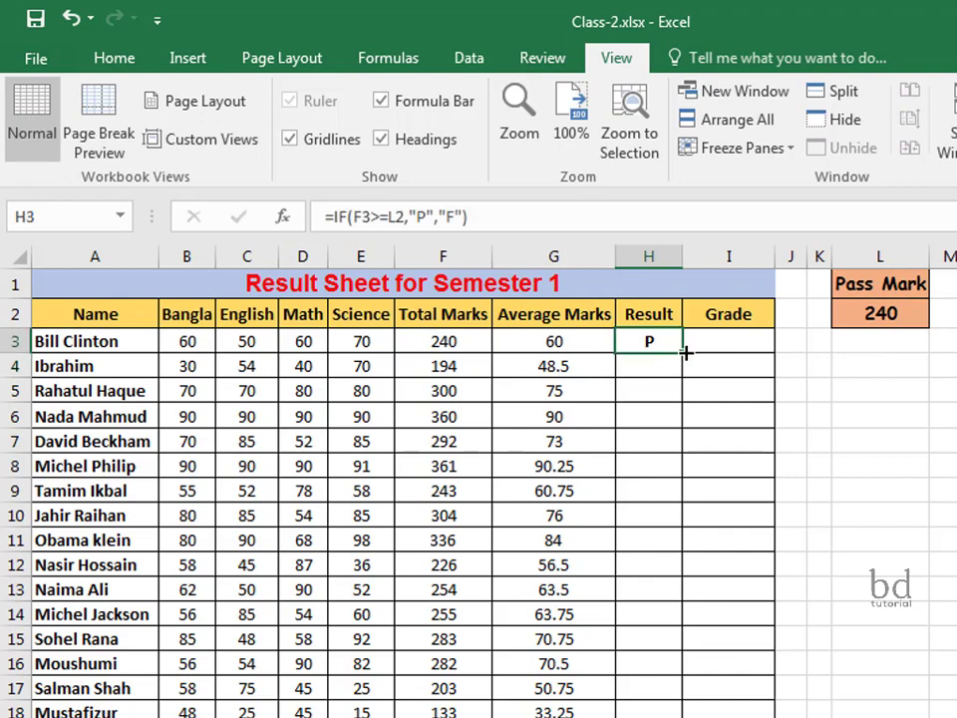
left_click_drag(684, 352, 679, 394)
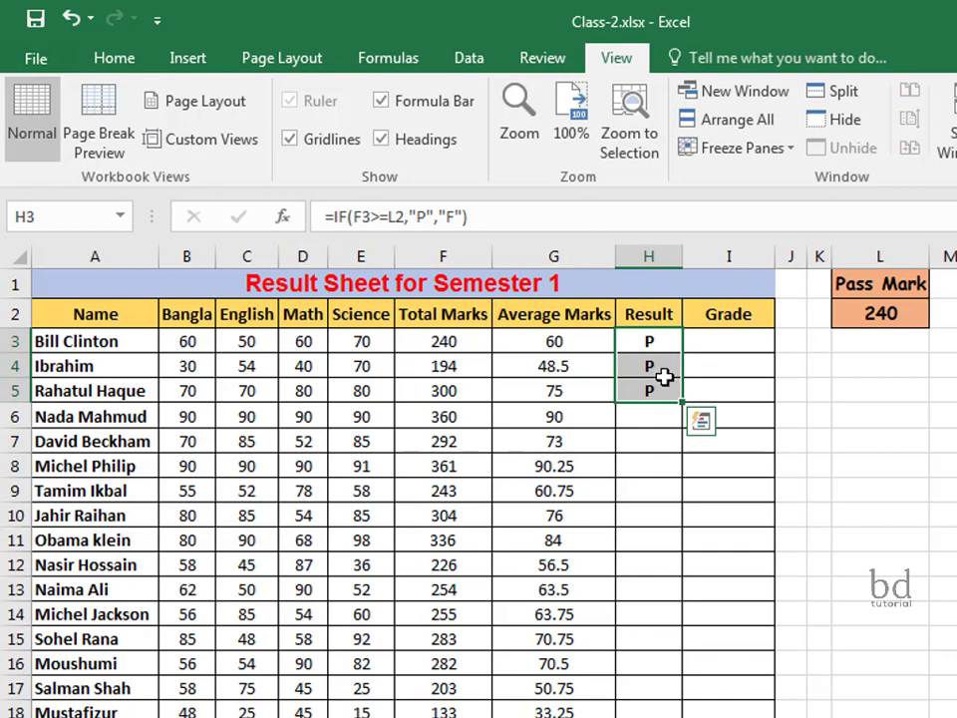
left_click(463, 366)
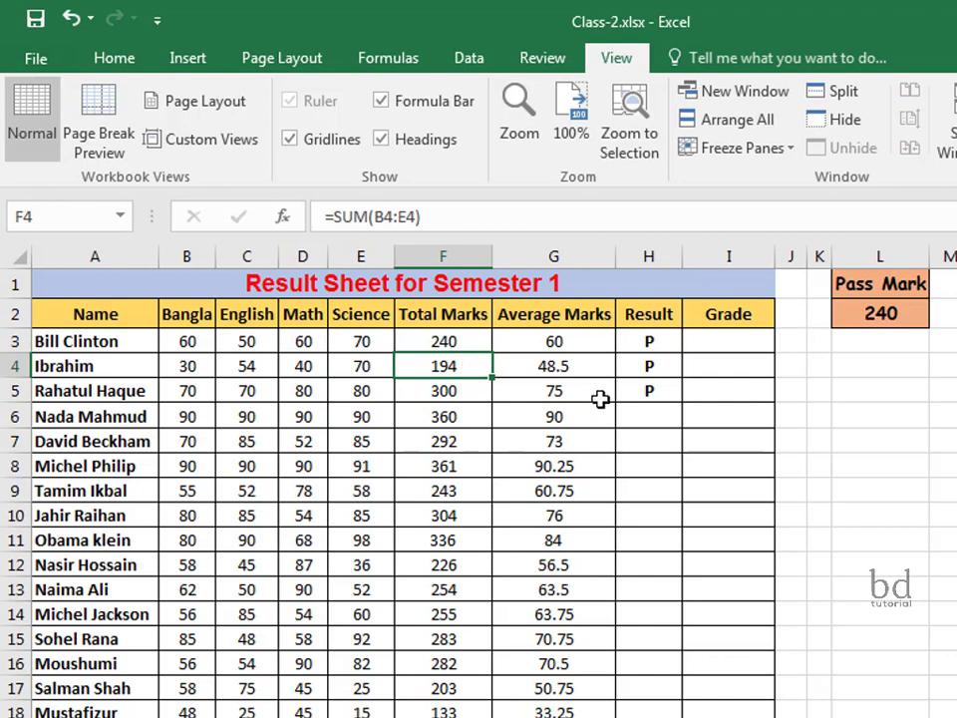
Step: Examine which pass mark cells the Result formulas in H3 and H4 refer to
left_click(657, 342)
double_click(656, 344)
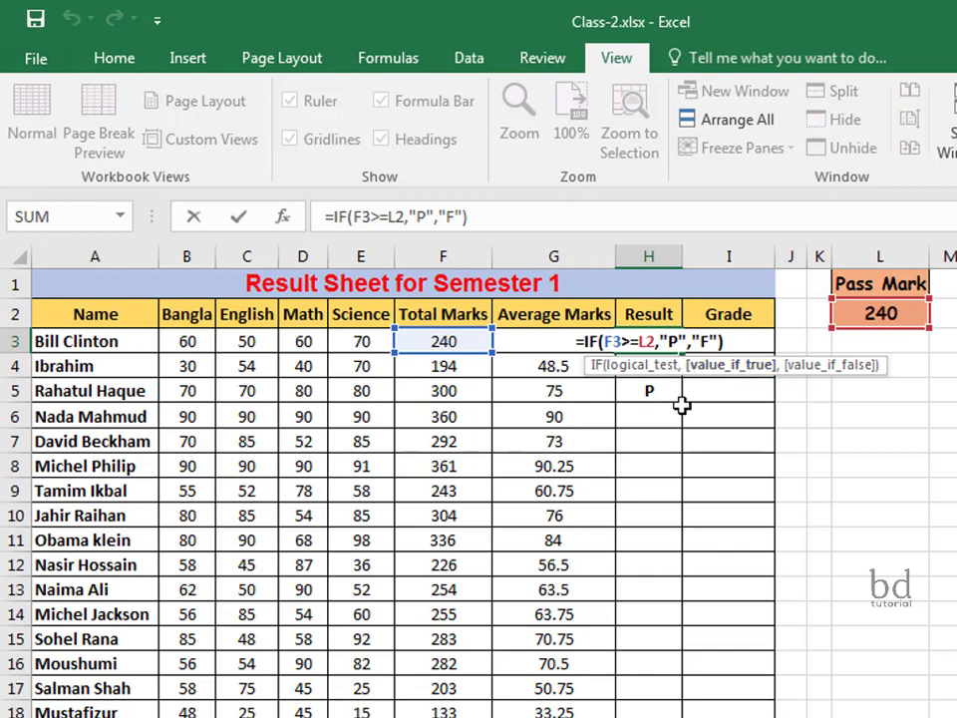
key("Return")
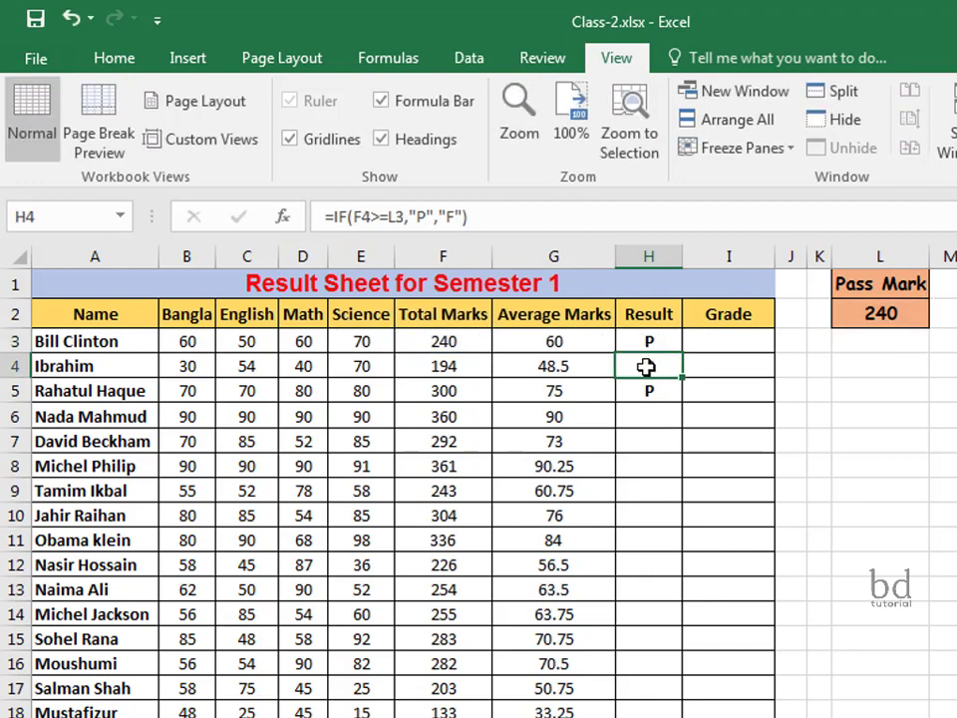
double_click(647, 365)
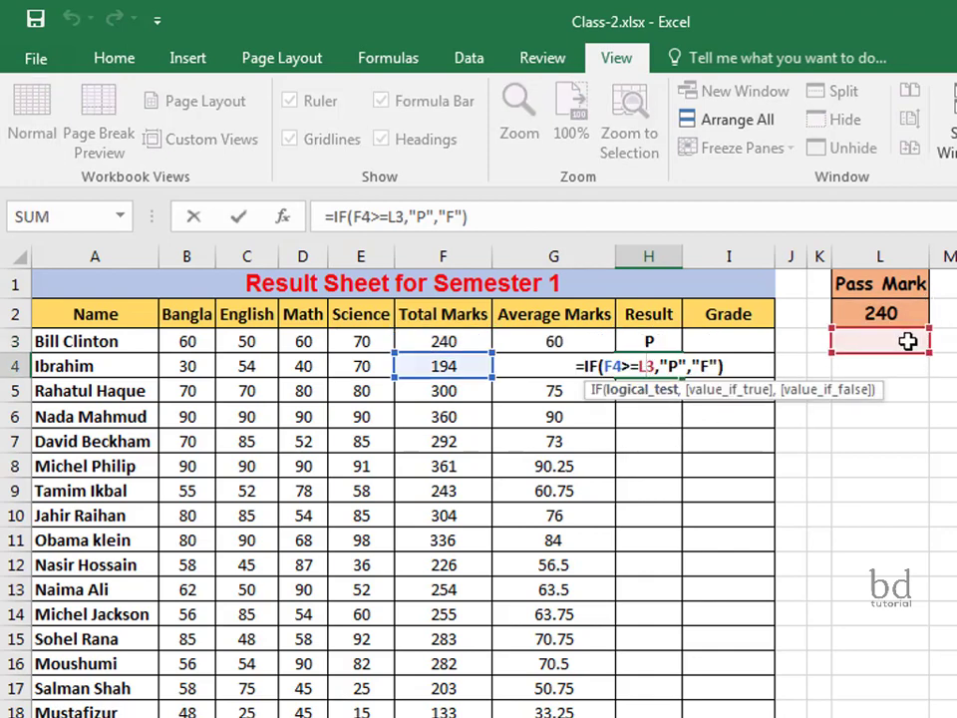
key("Return")
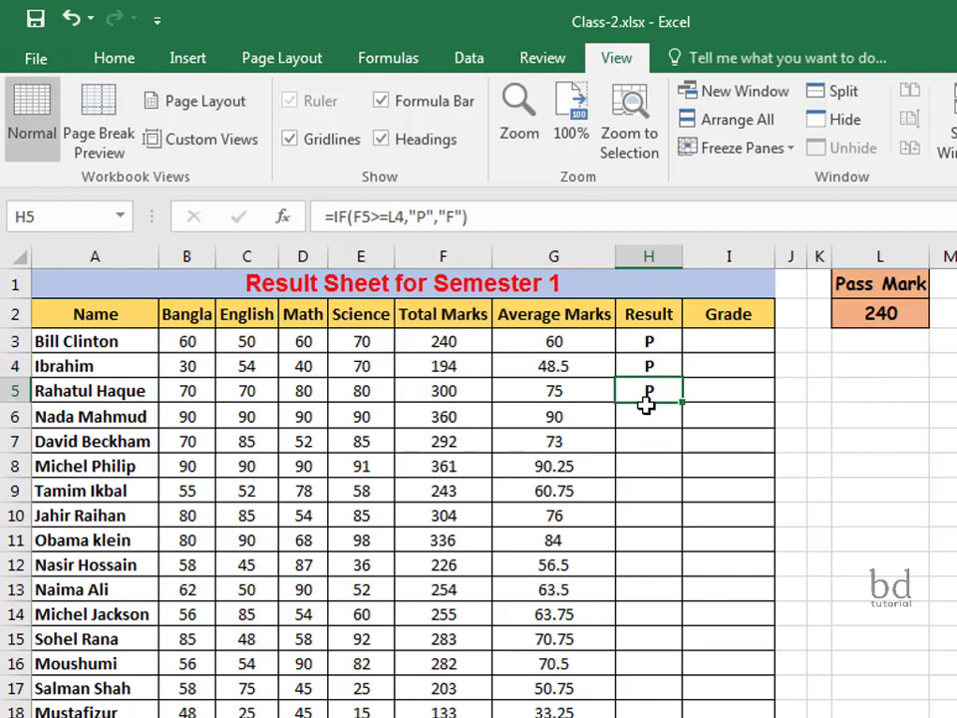
Step: Check the pass mark reference in the H5 formula and undo the fill of the Result formula into H4:H5
double_click(656, 390)
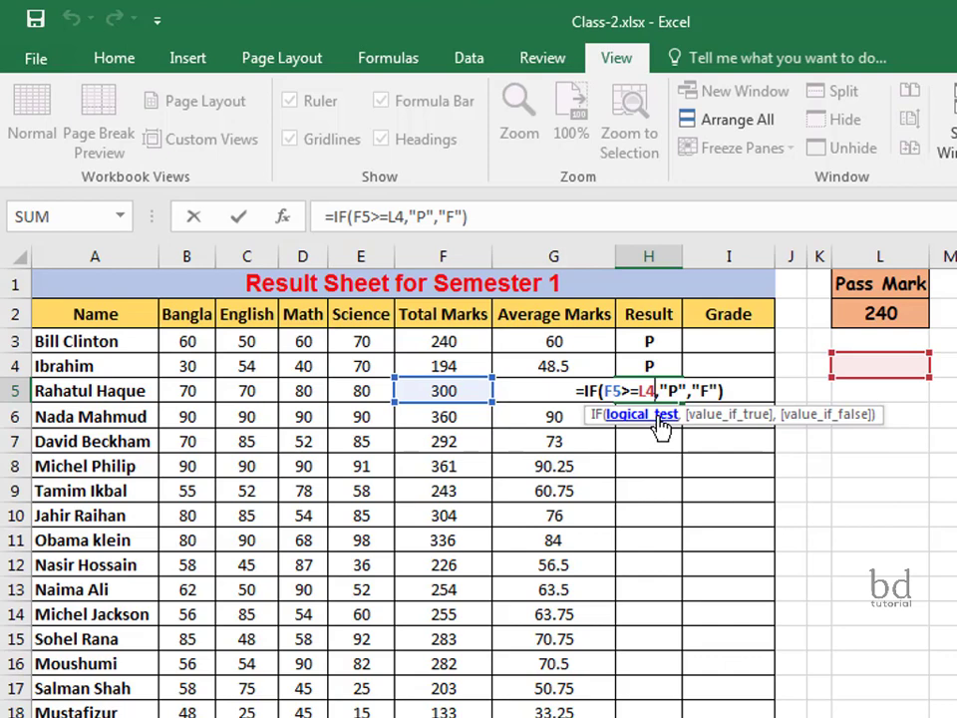
key("Return")
key("ctrl+z")
left_click_drag(647, 363, 650, 392)
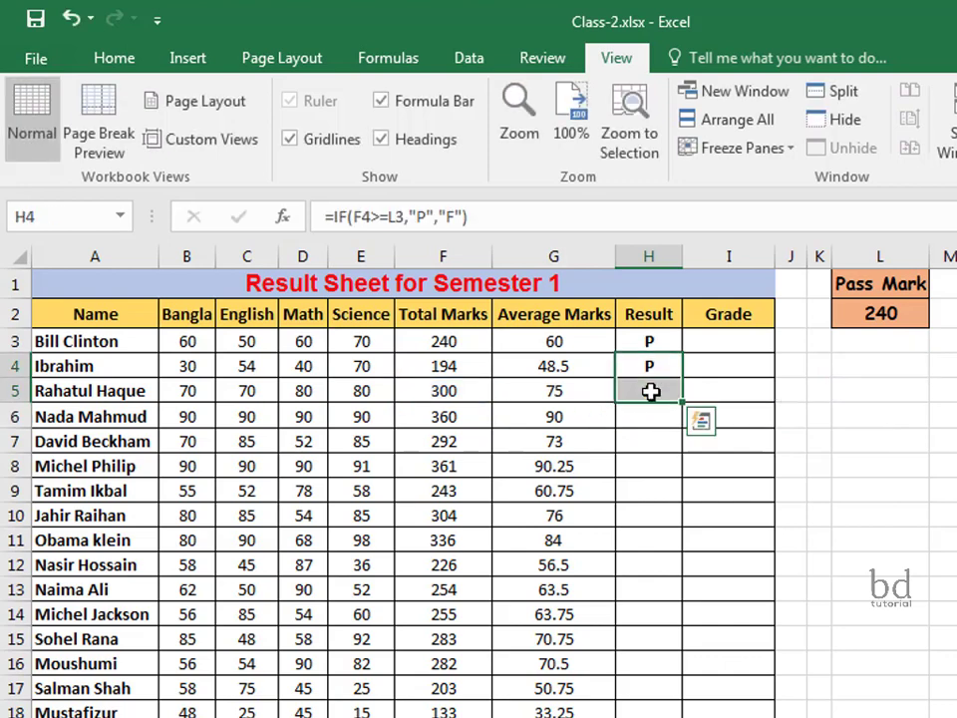
key("ctrl+z")
Step: Make the pass mark reference in the H3 formula absolute as $L$2 and enter the formula
left_click(647, 339)
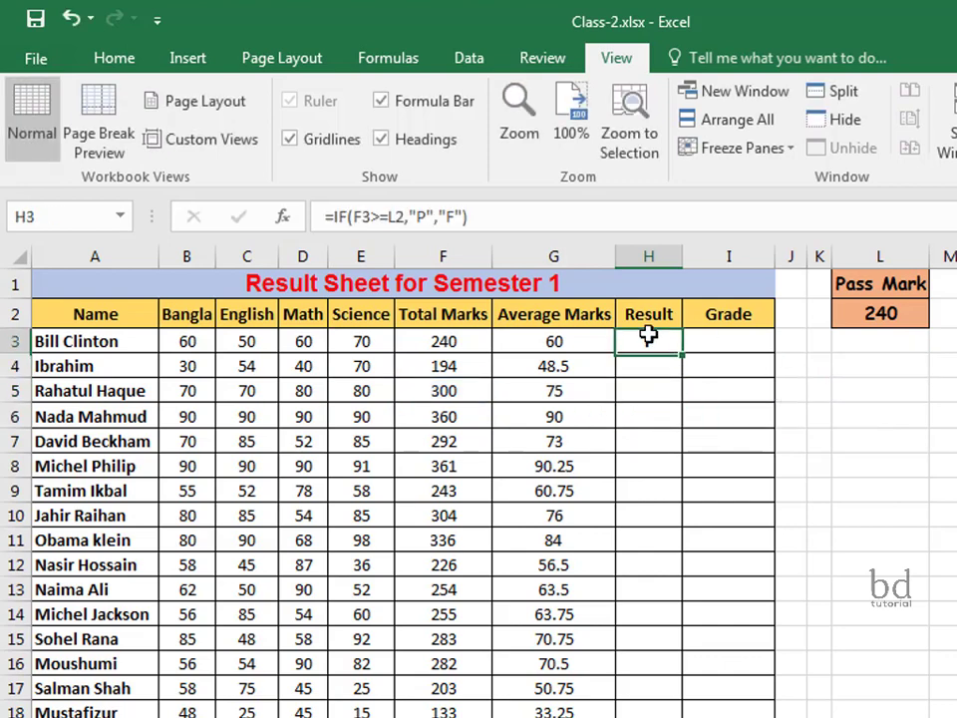
double_click(647, 339)
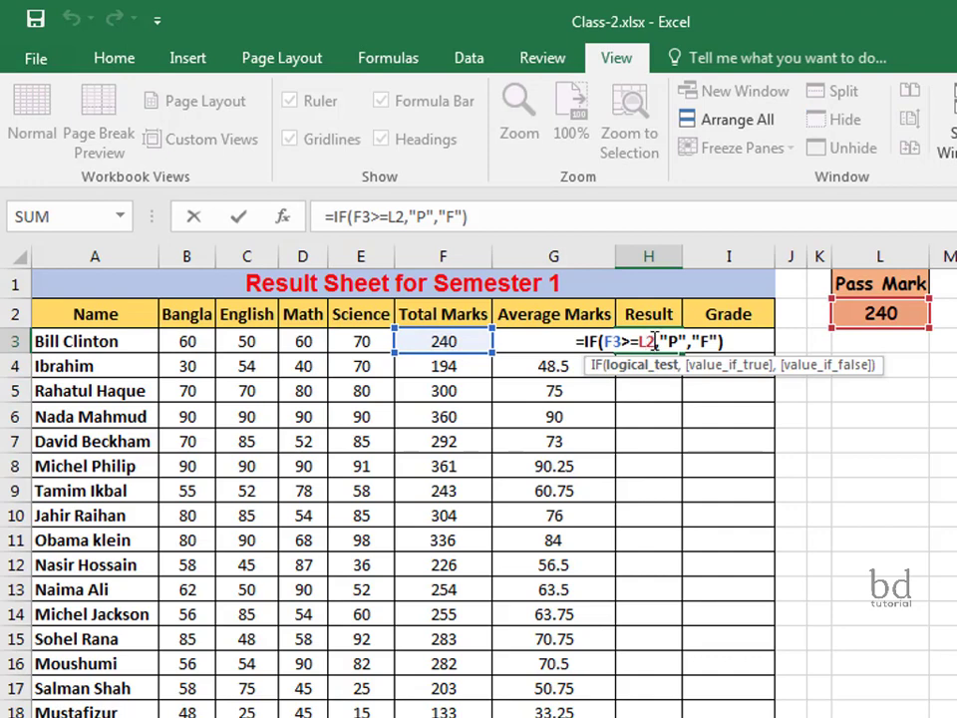
key("F4")
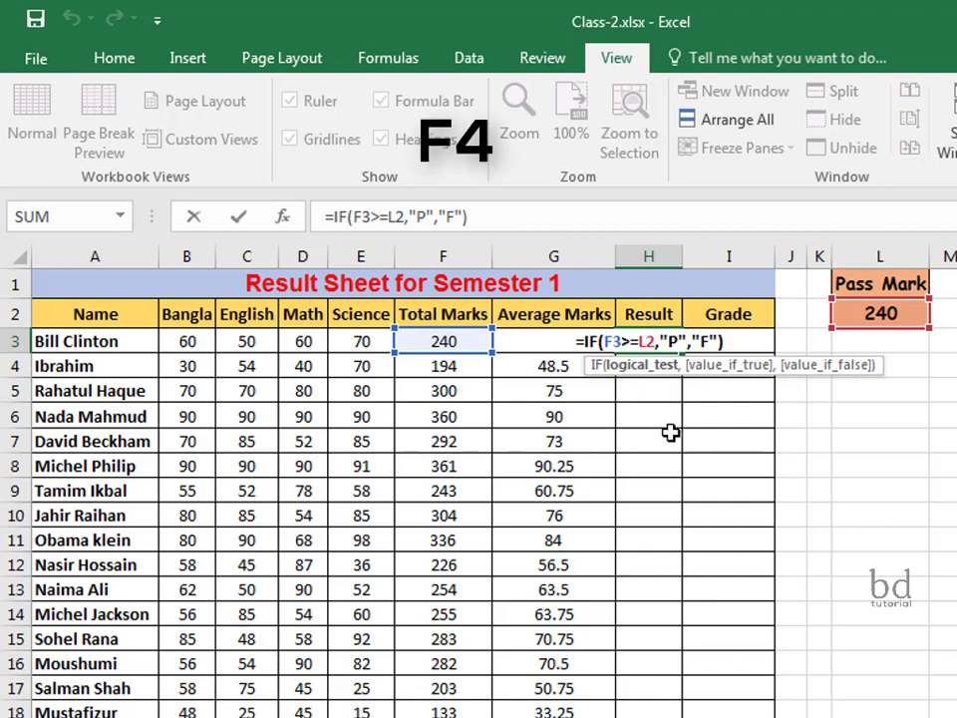
key("F4")
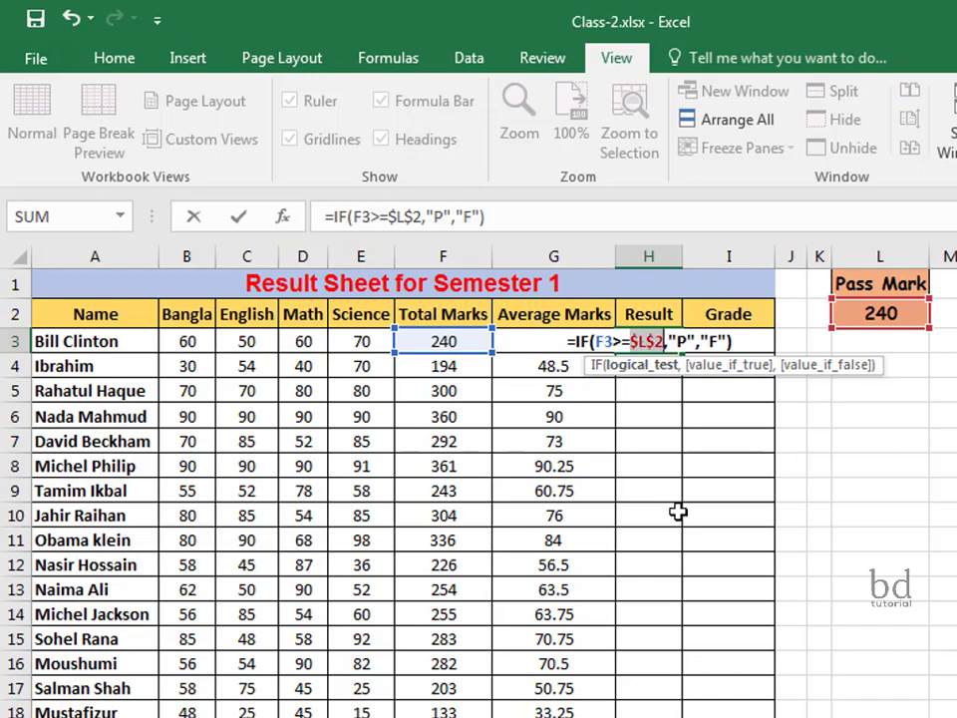
key("Return")
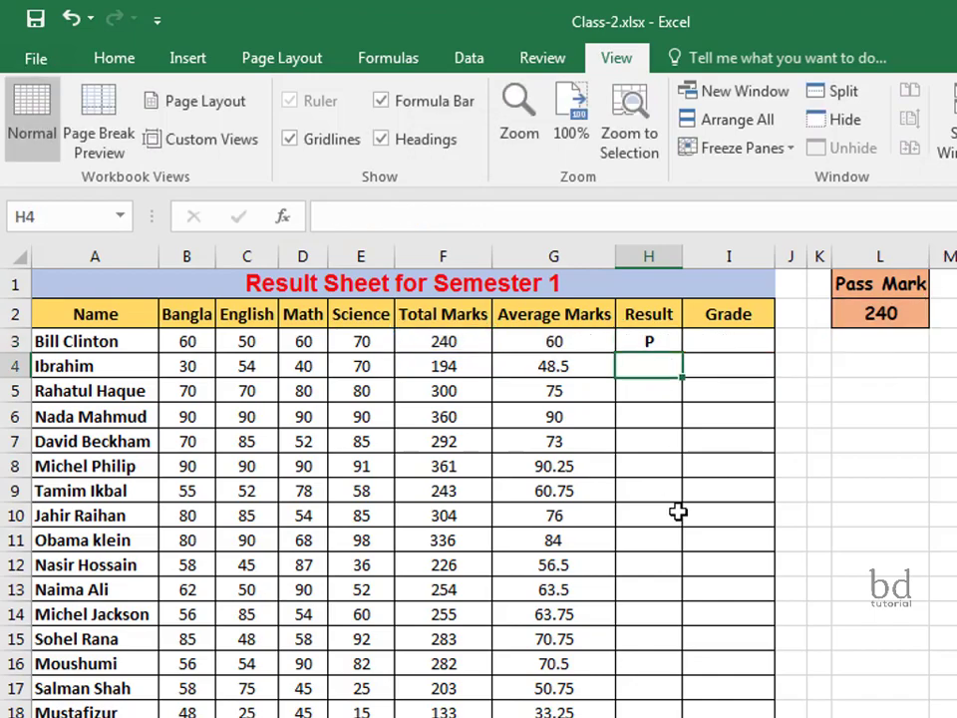
Step: Fill the Result formula from H3 down the column for the remaining students
left_click(666, 345)
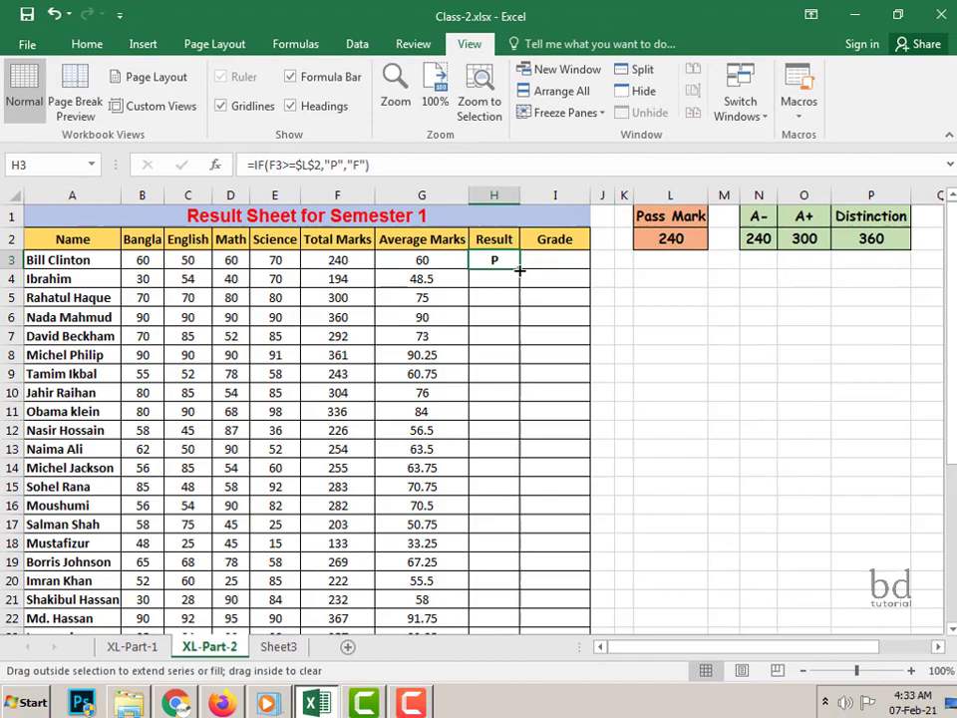
left_click_drag(683, 353, 694, 717)
left_click_drag(524, 642, 517, 596)
scroll(583, 506, "up", 3)
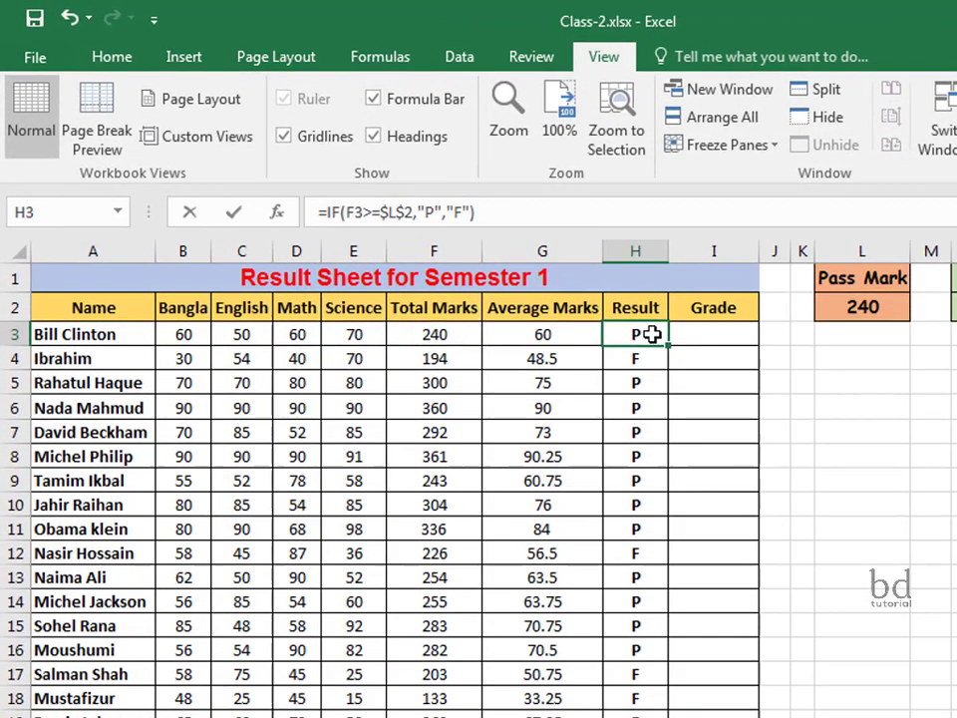
Step: Examine which total marks and pass mark cells the Result formulas in H3, H4 and H17 refer to
double_click(503, 258)
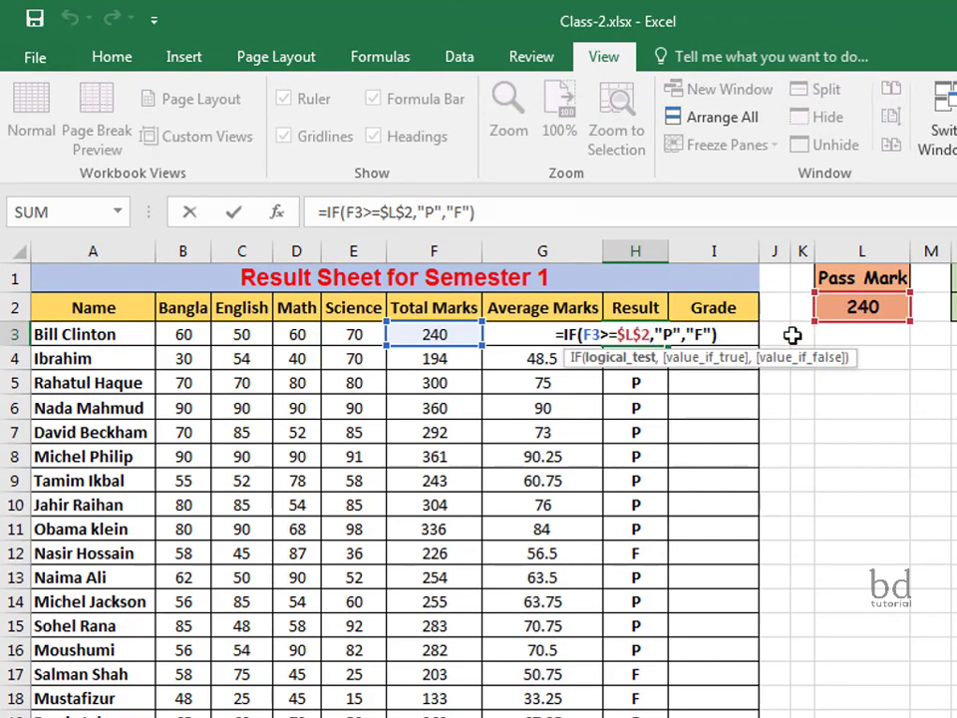
key("Return")
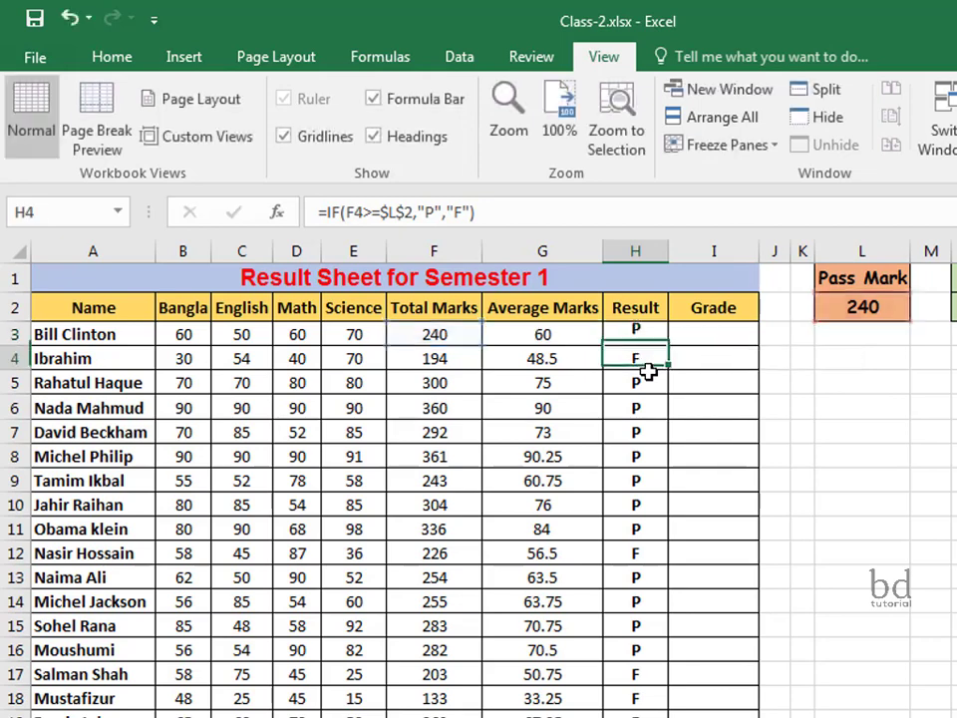
double_click(639, 359)
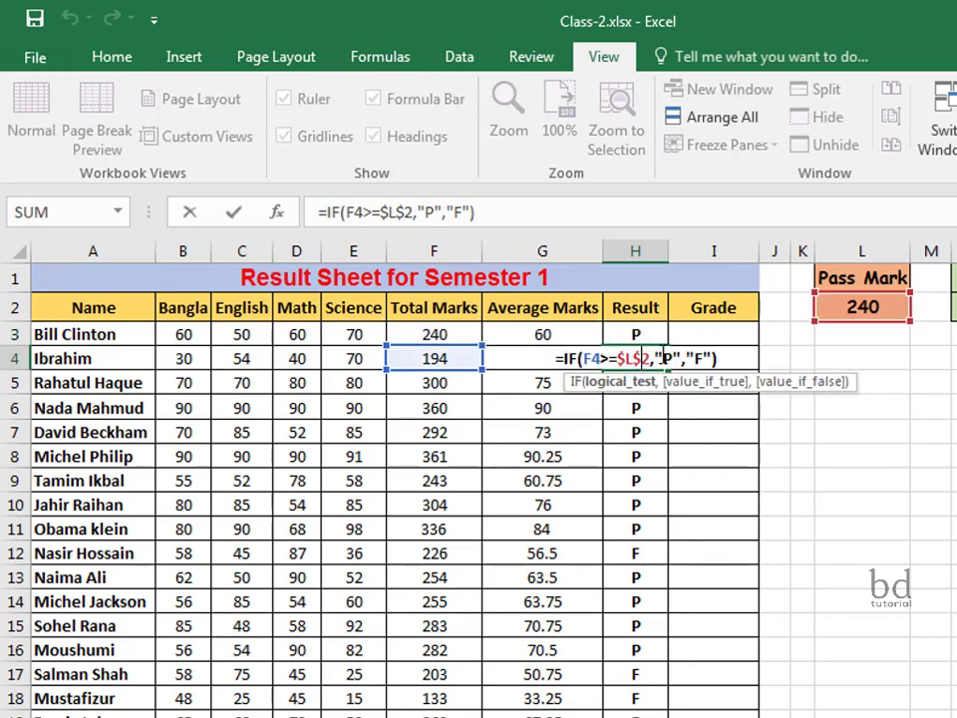
double_click(641, 674)
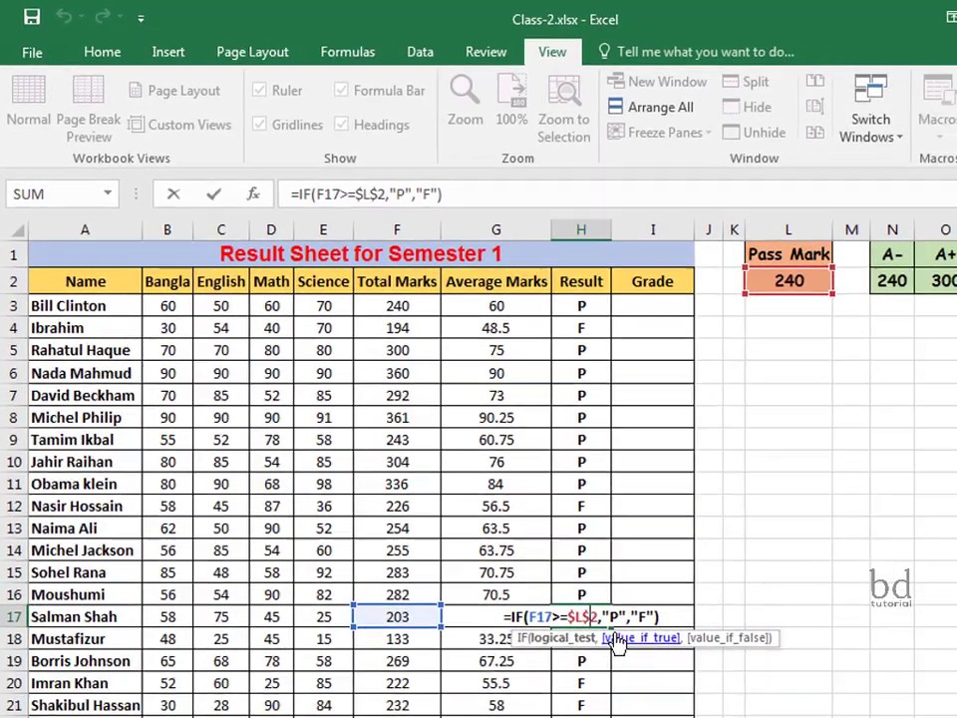
key("Return")
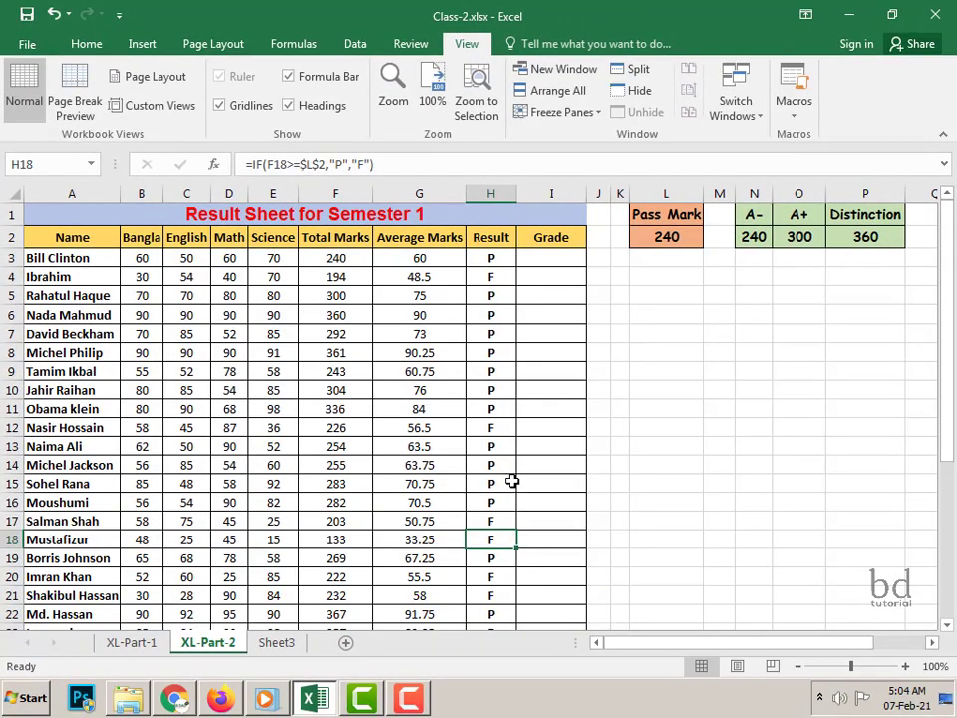
Step: Begin an IF formula in Grade cell I3 with a nested AND whose first condition is F3>=$N$2
left_click(565, 257)
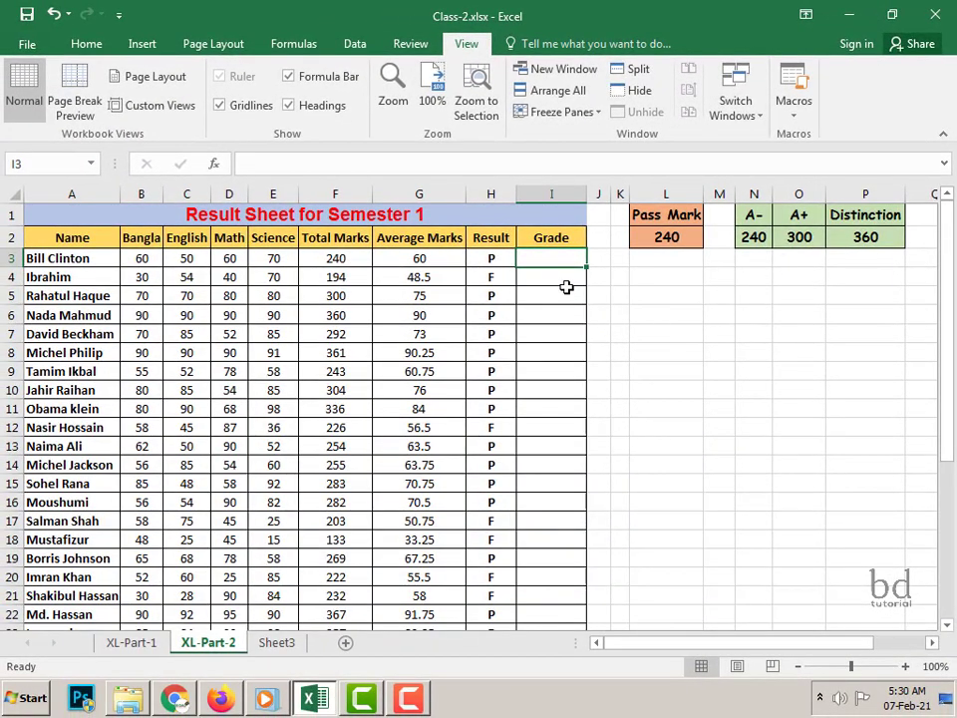
type("=if")
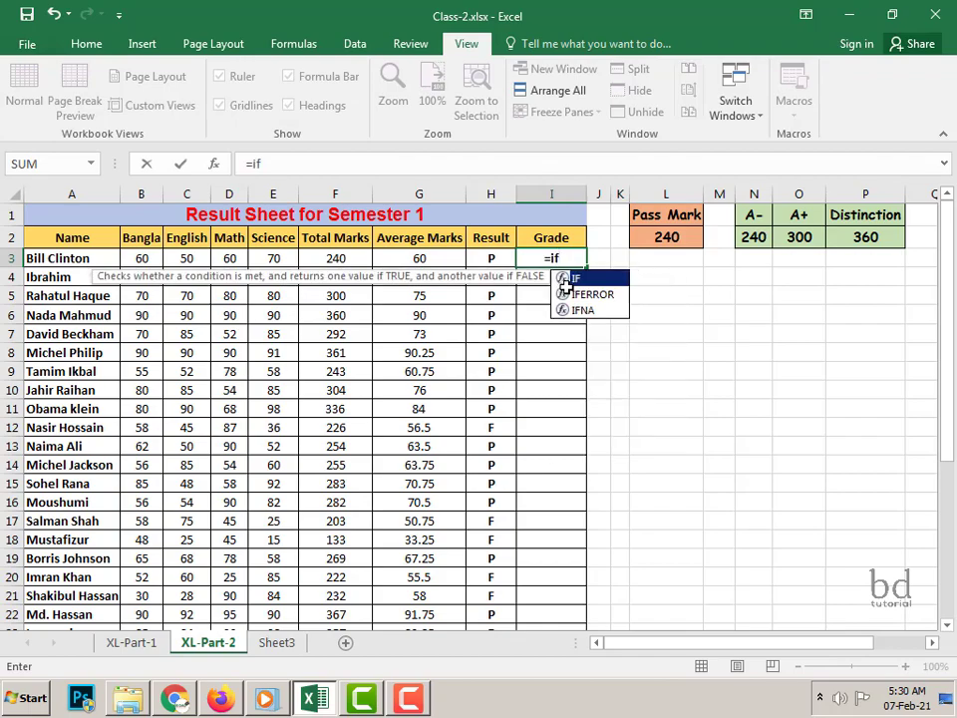
double_click(564, 281)
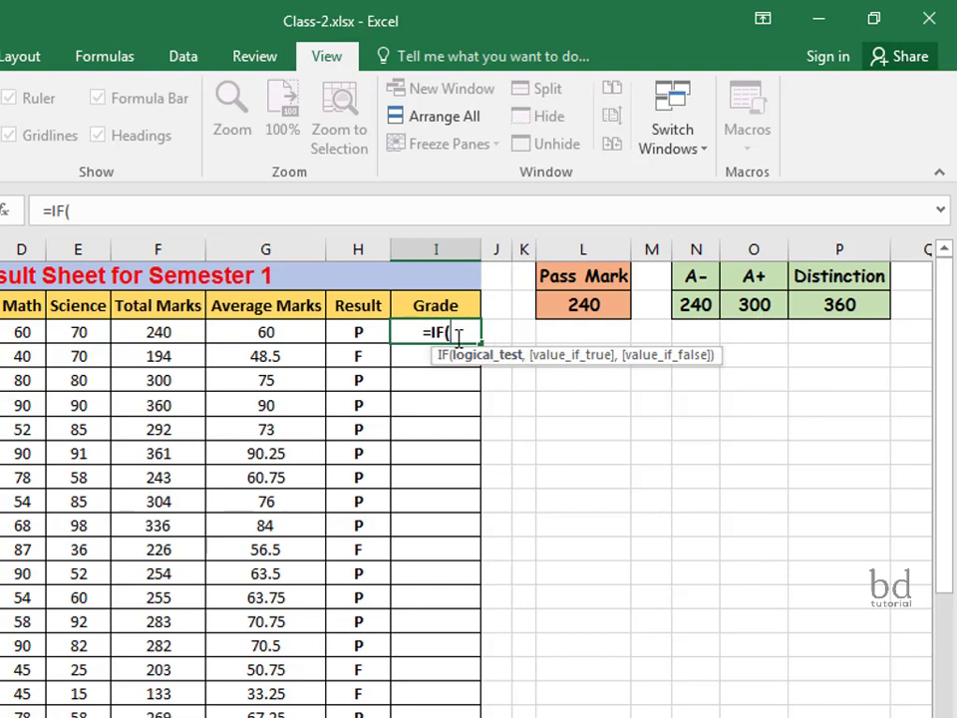
type("and")
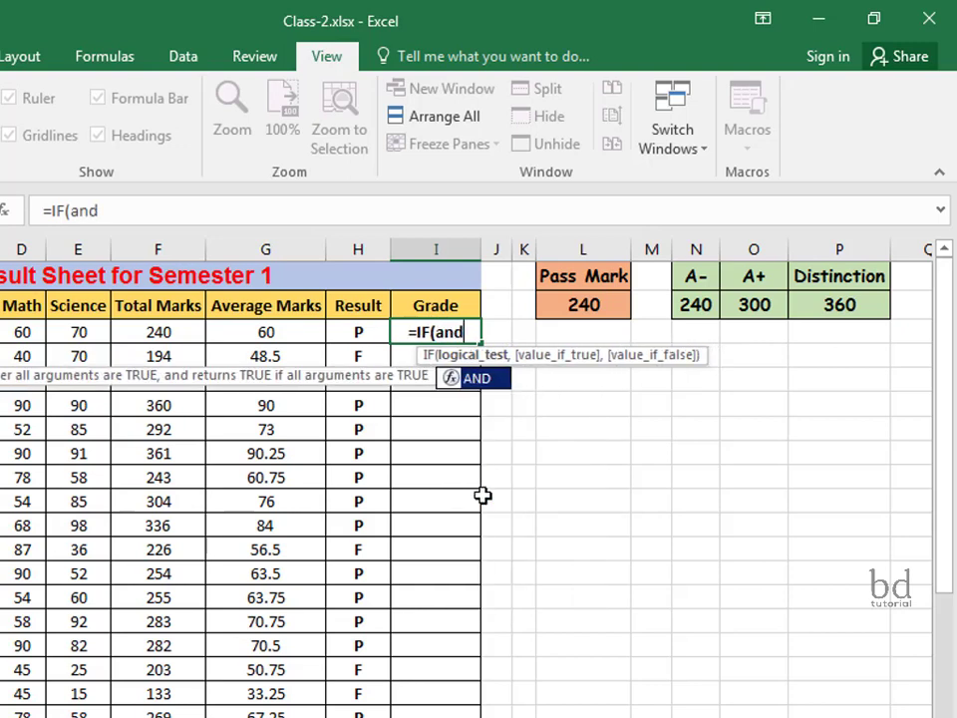
key("Tab")
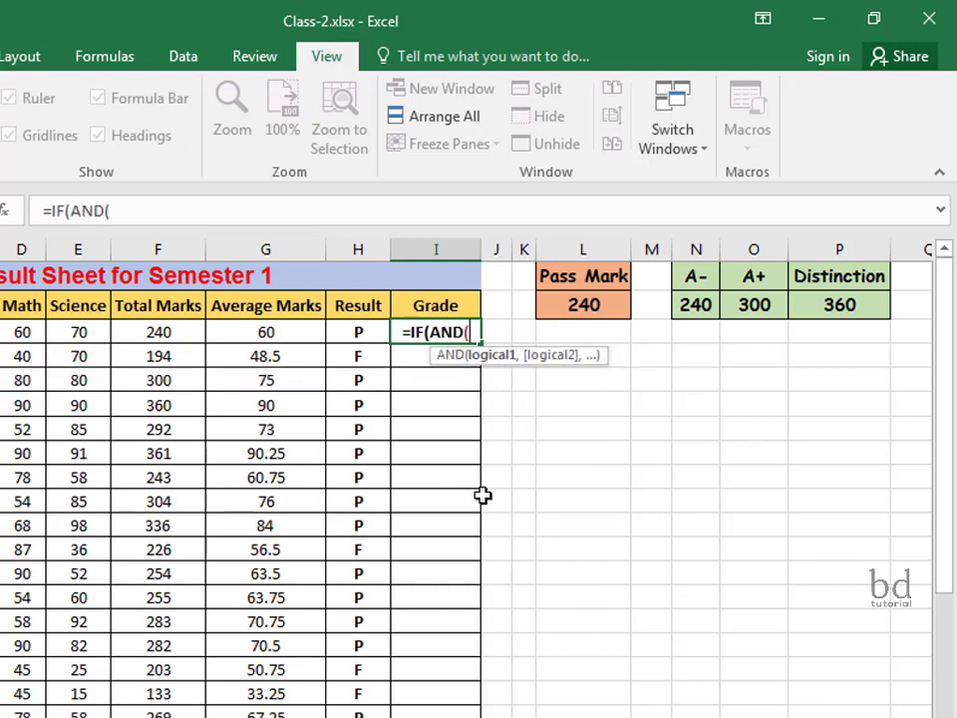
left_click(182, 336)
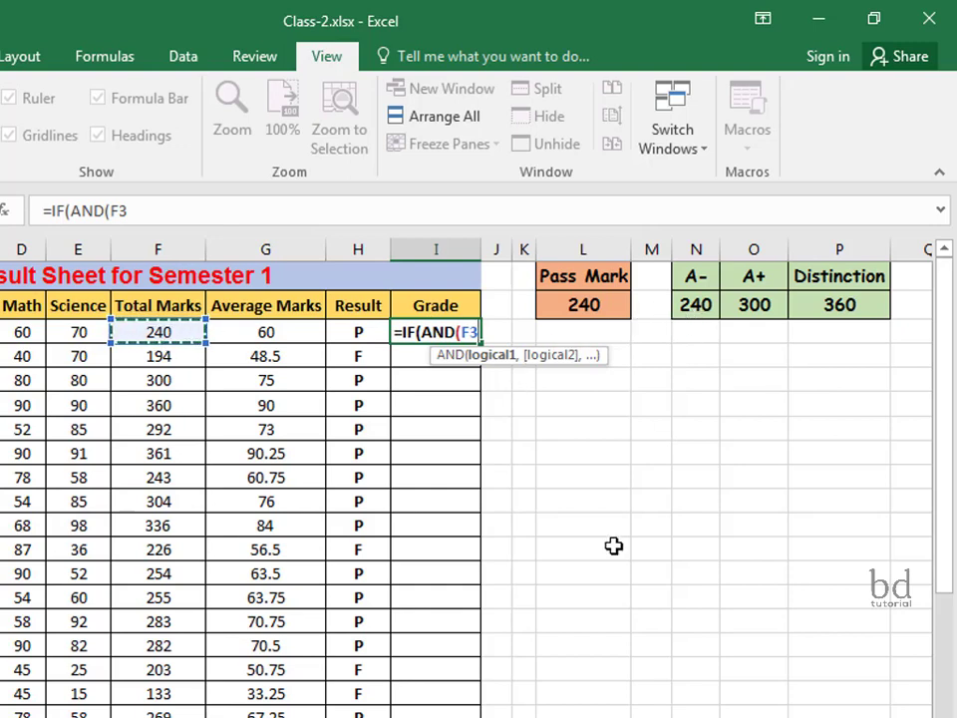
type(">")
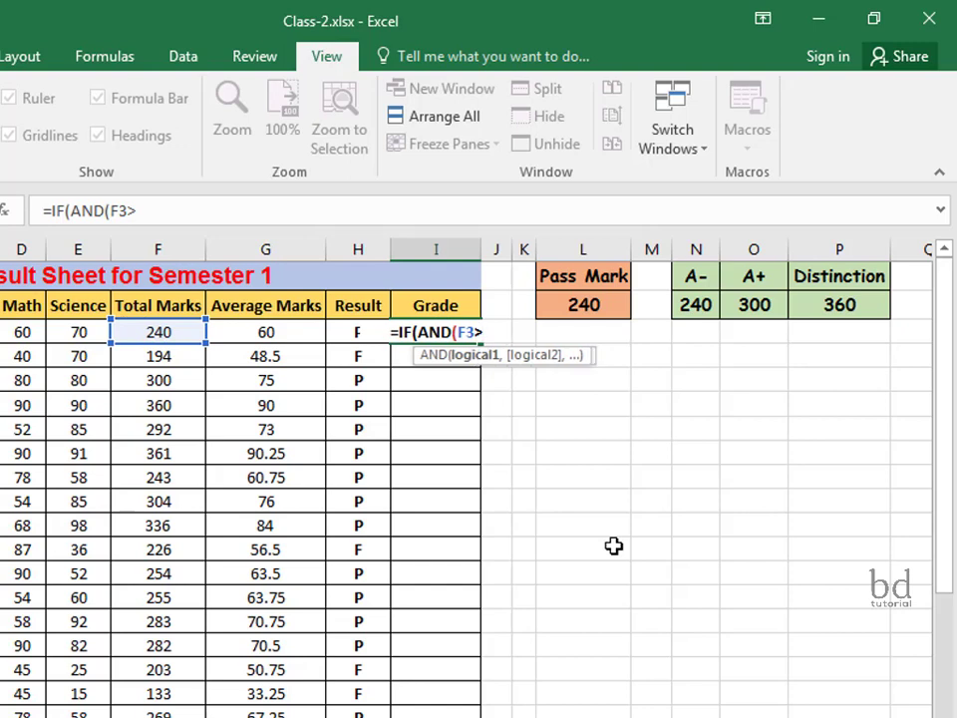
type("=")
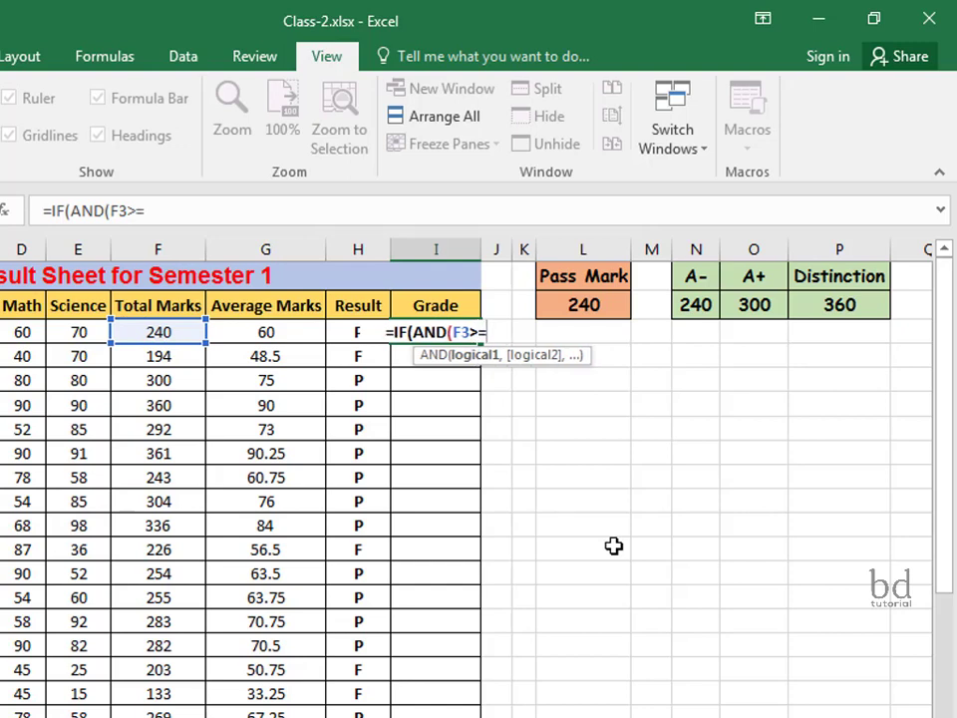
left_click(695, 305)
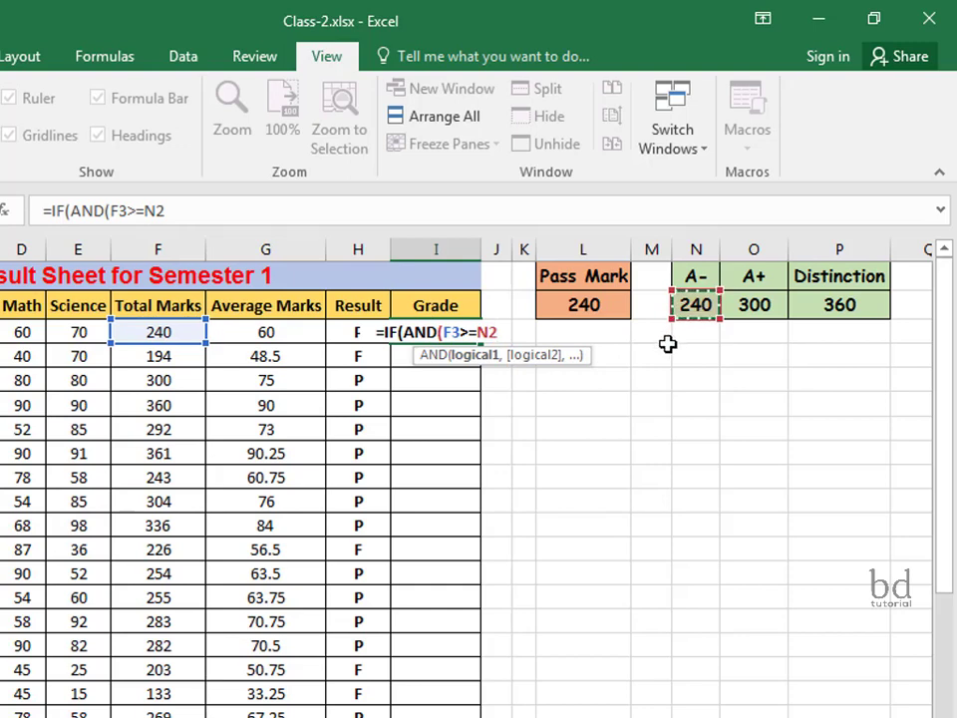
key("F4")
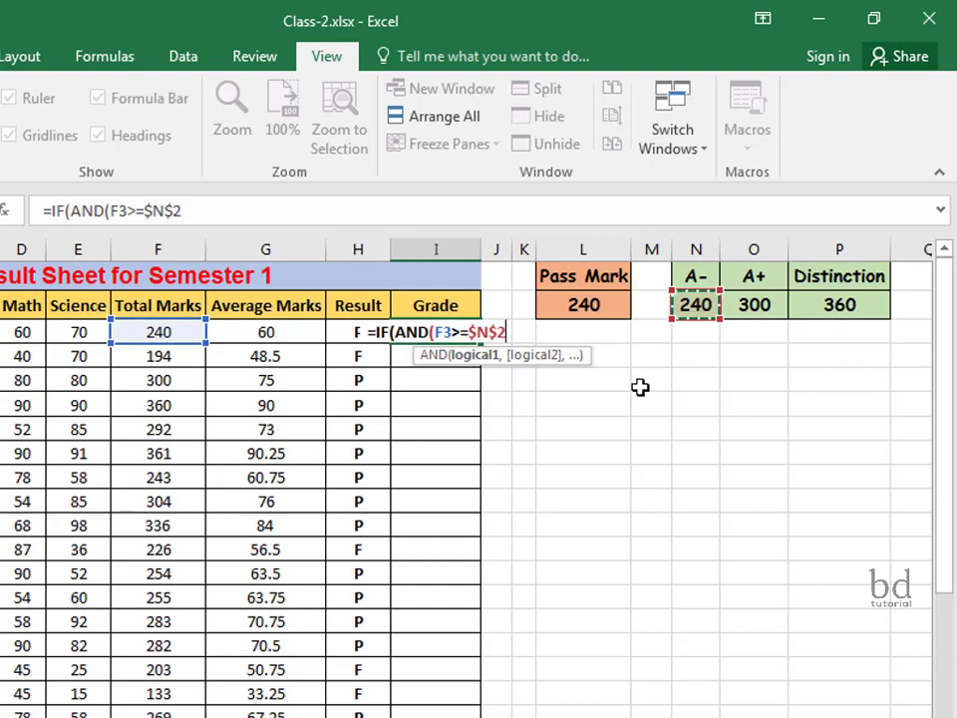
type(",")
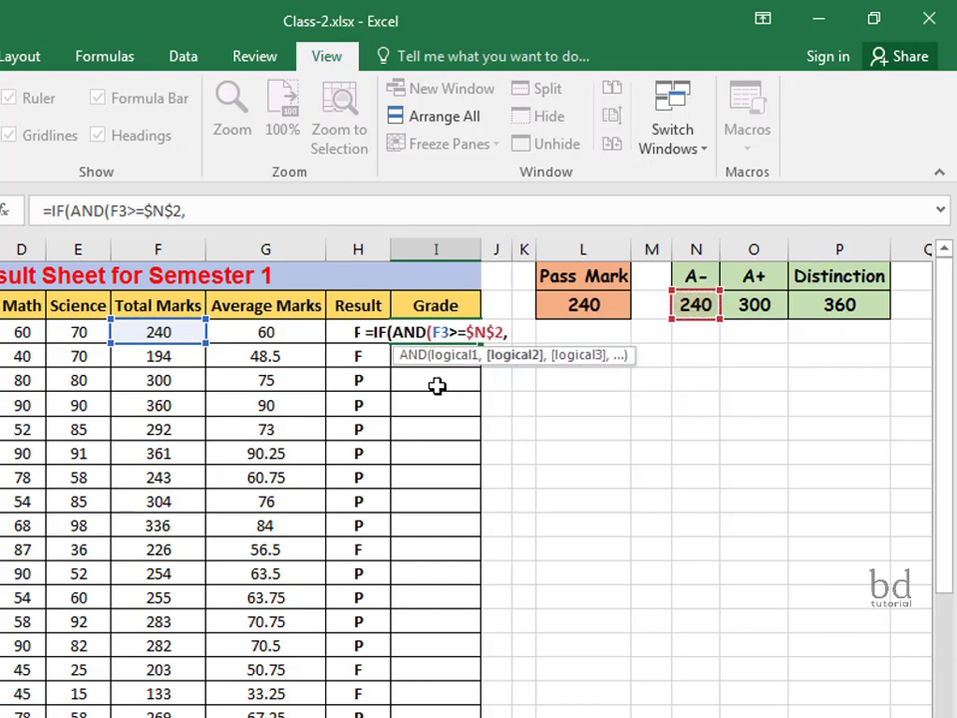
Step: Add F3<$O$2 as the second AND condition in the I3 formula and close the AND test
left_click(170, 335)
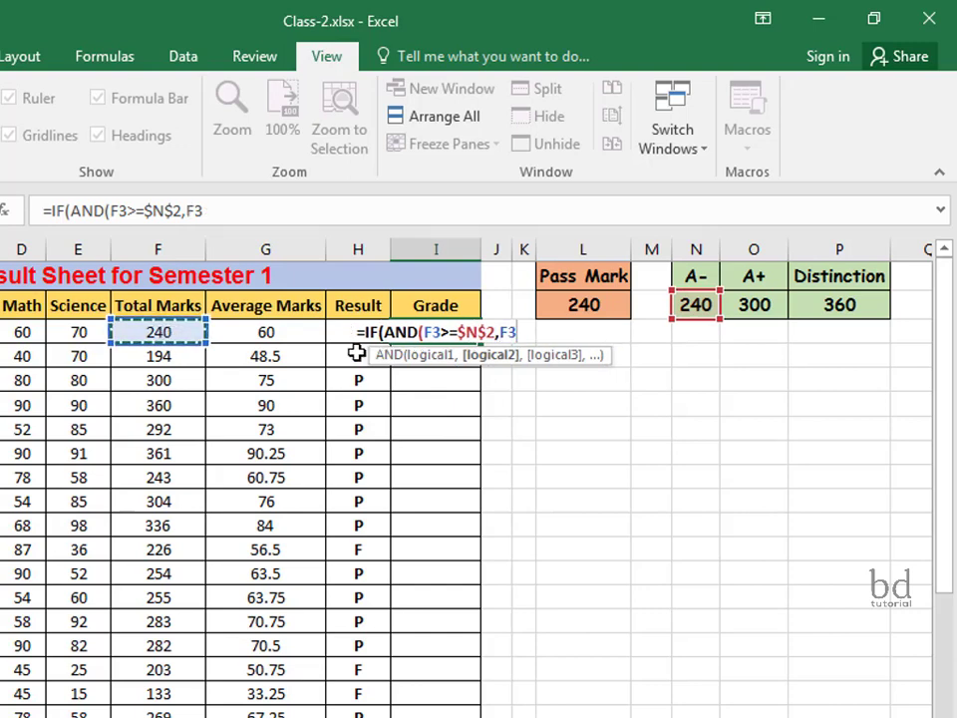
type("<")
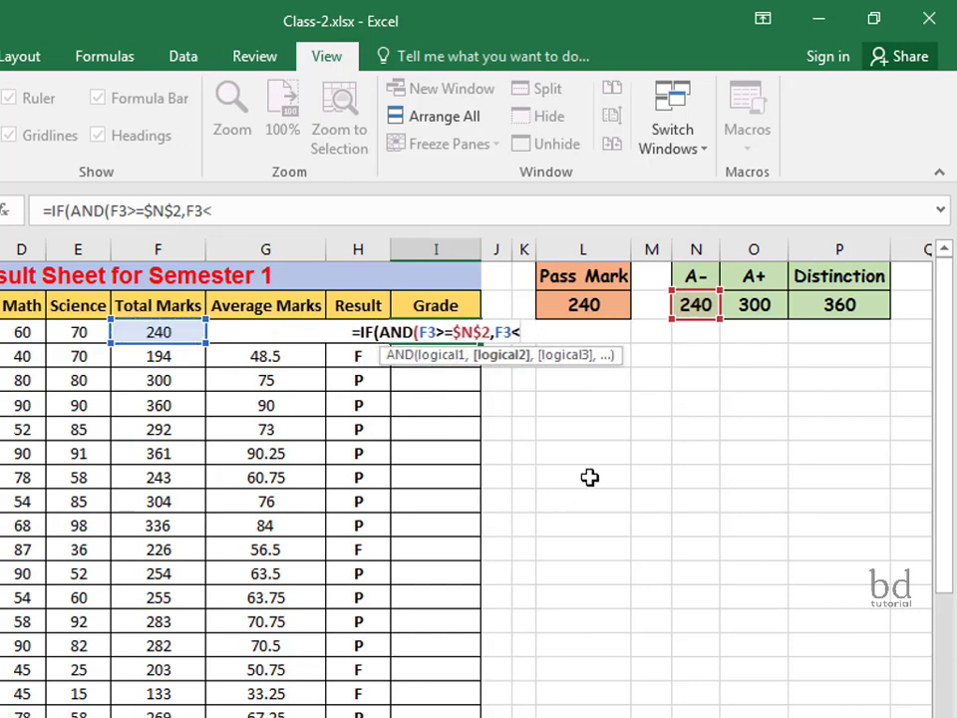
left_click(762, 309)
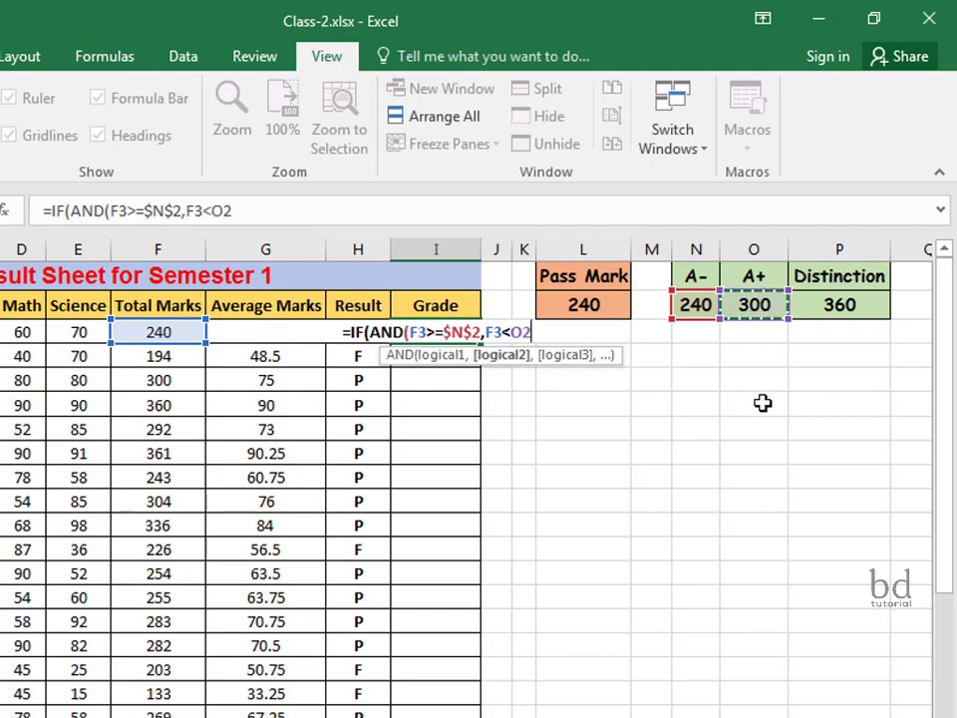
key("F4")
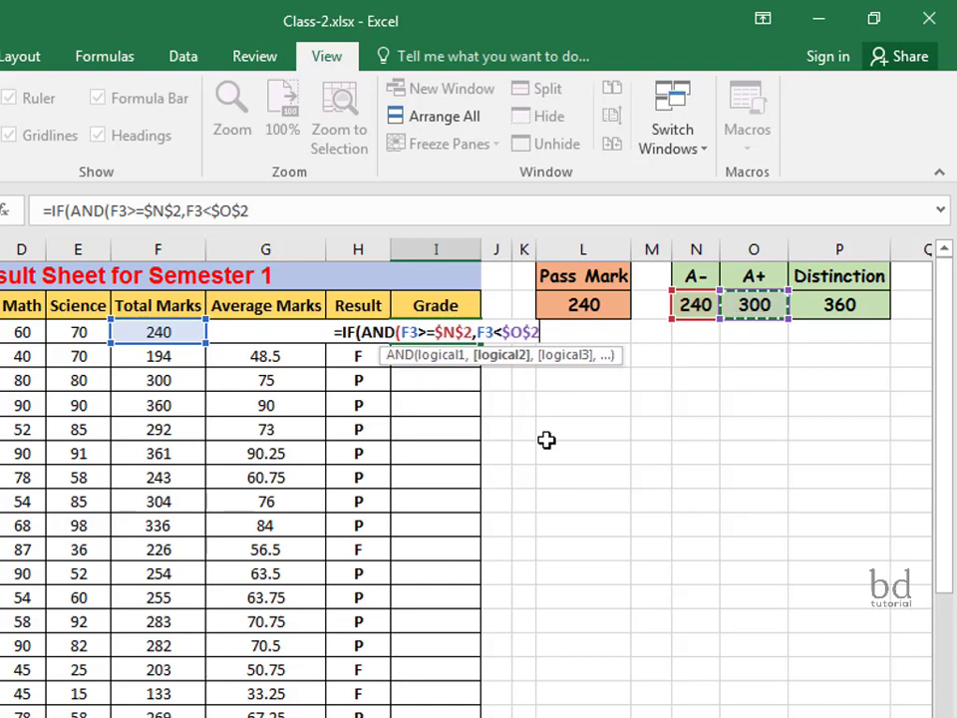
type("),")
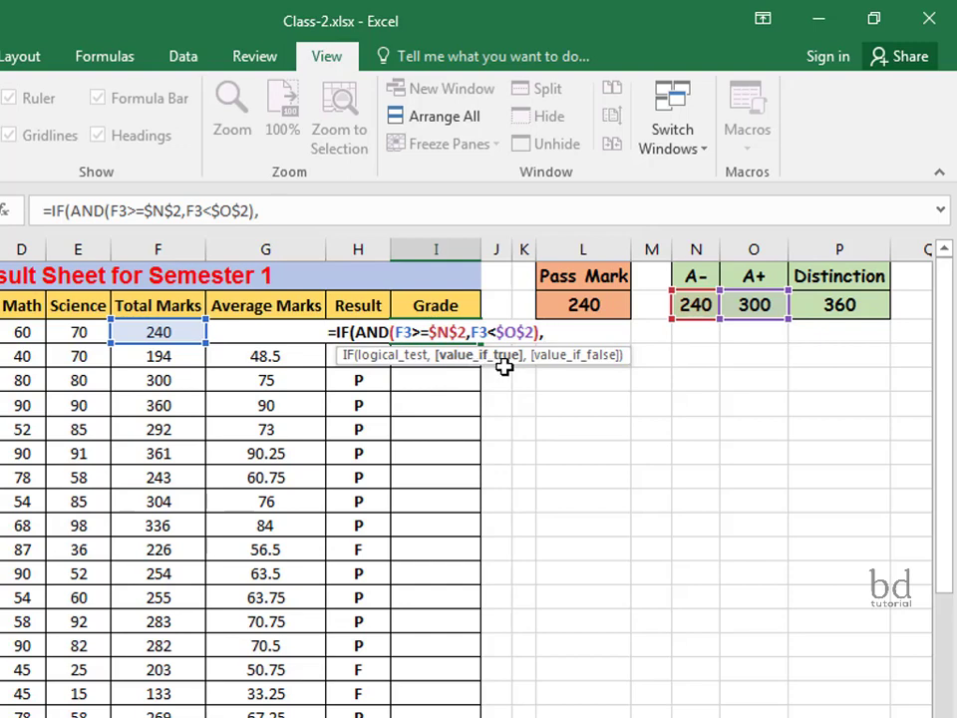
Step: Complete the I3 Grade formula with $N$1 as the value if true and "F" as the value if false
left_click(701, 279)
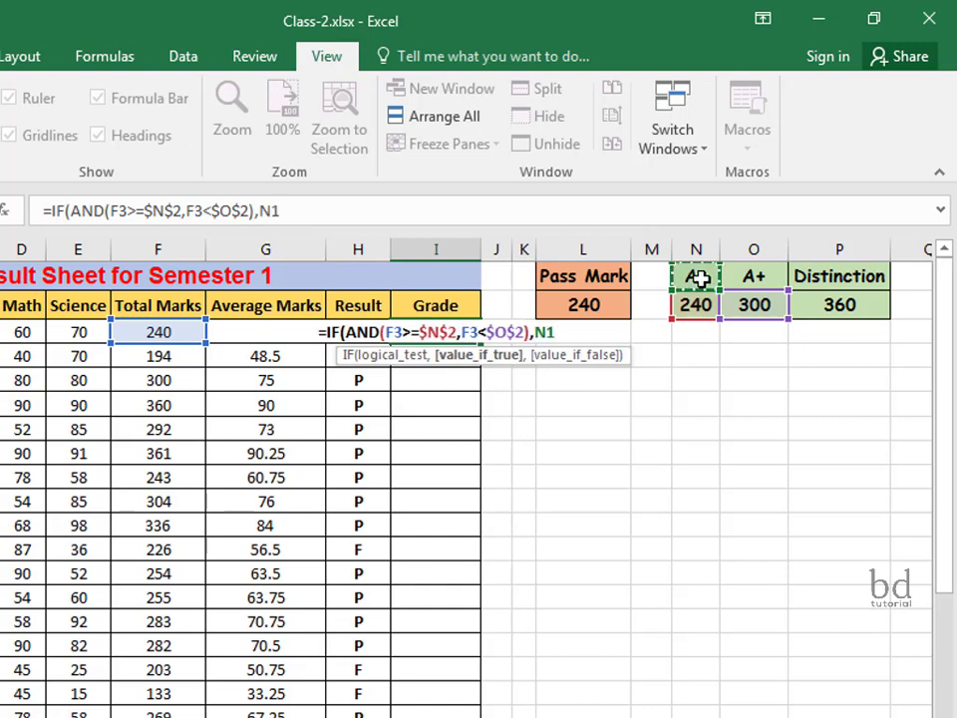
key("F4")
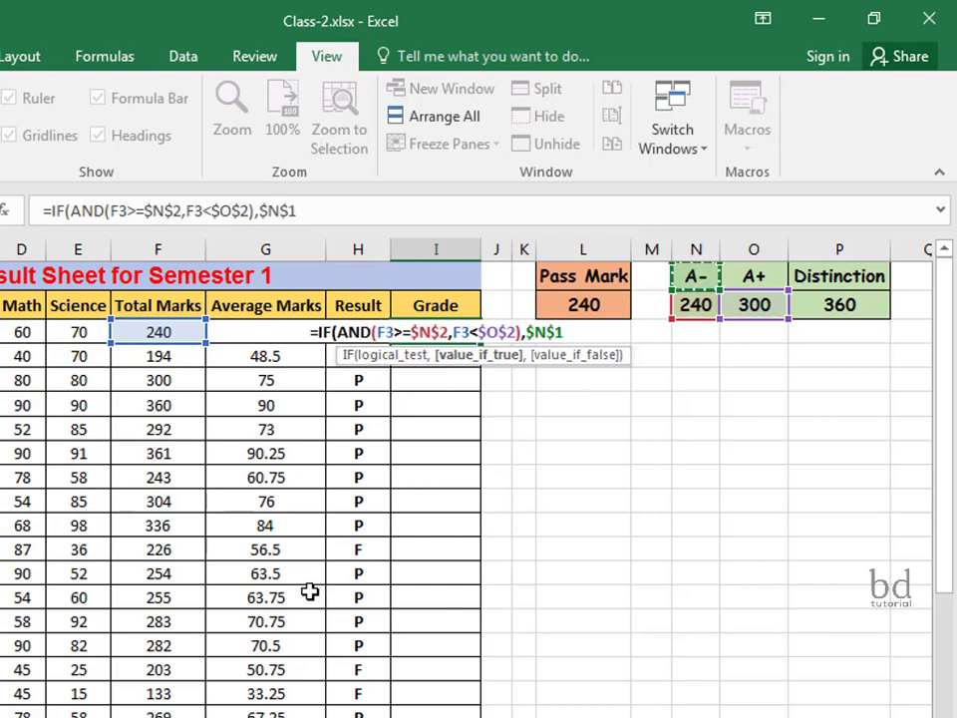
type(",")
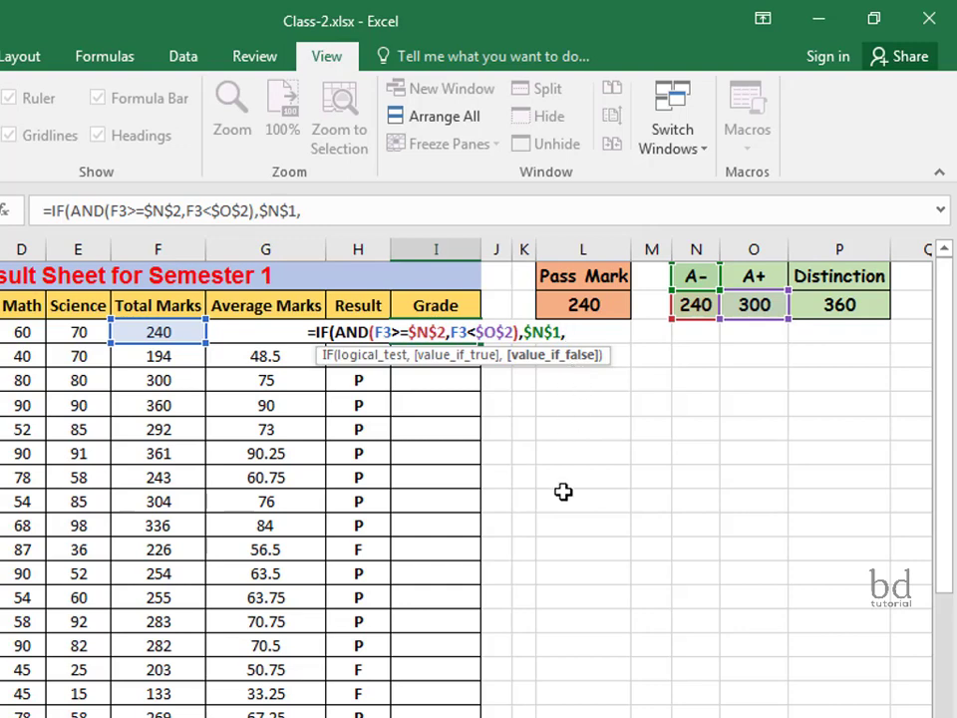
type("\"")
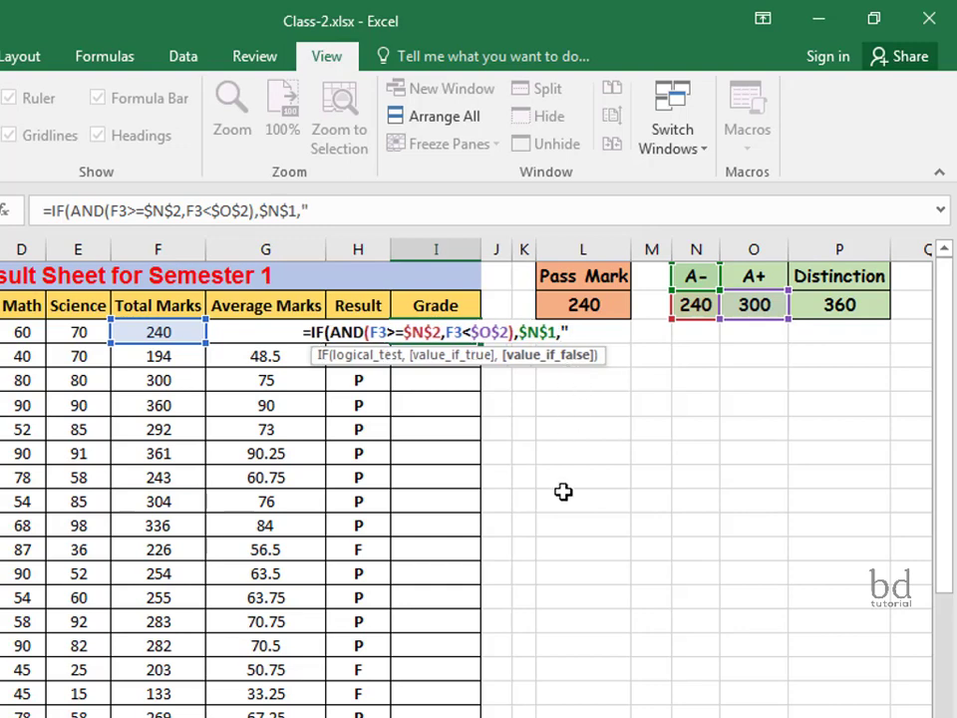
type("F\"")
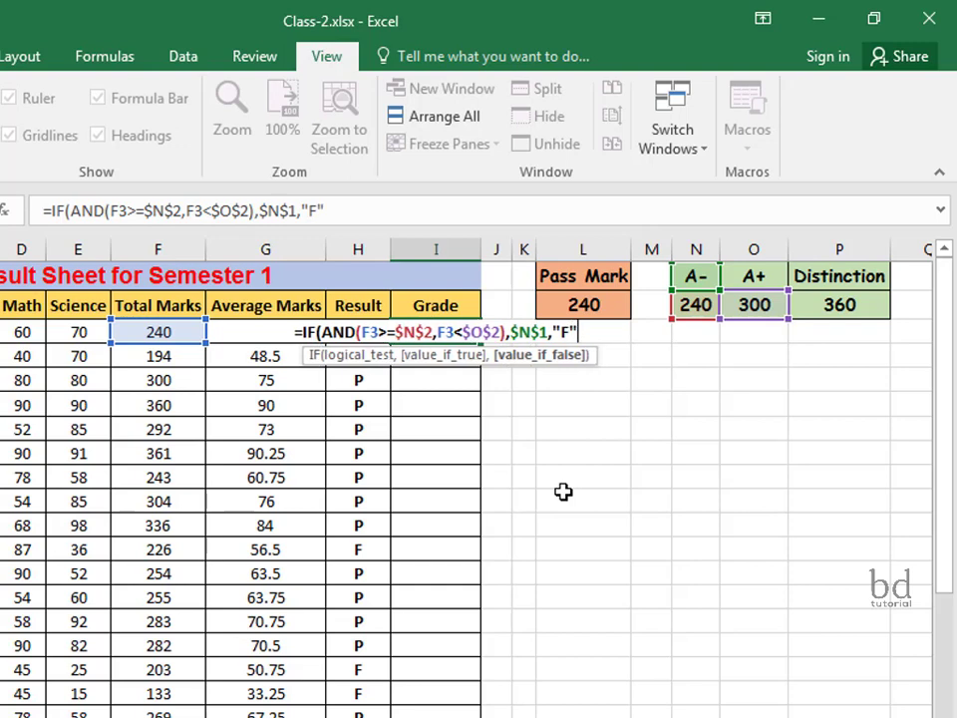
type(")")
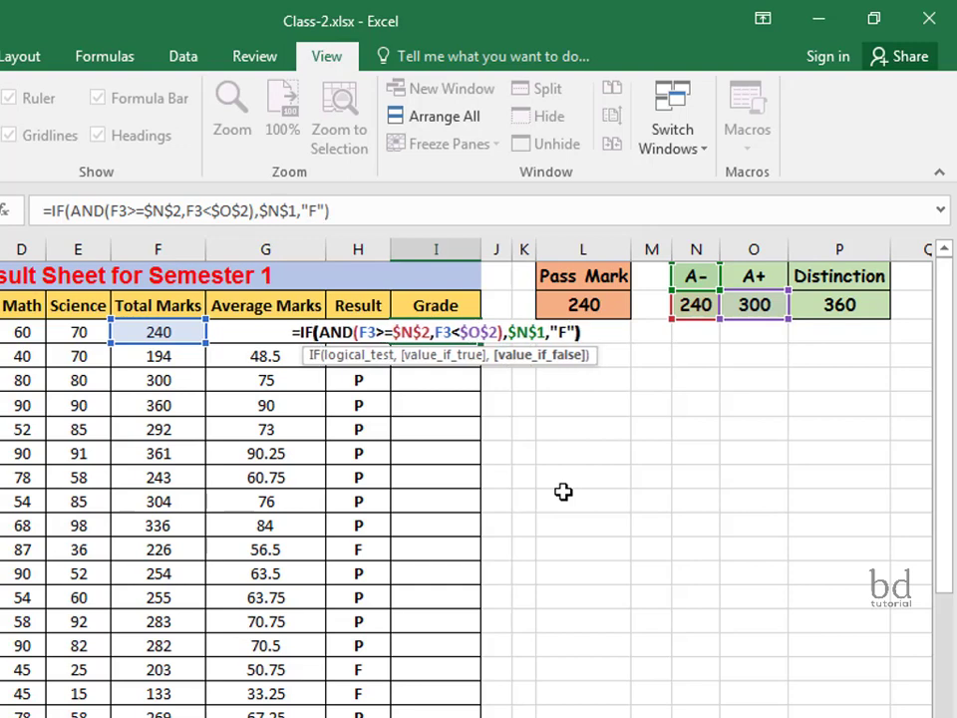
key("Return")
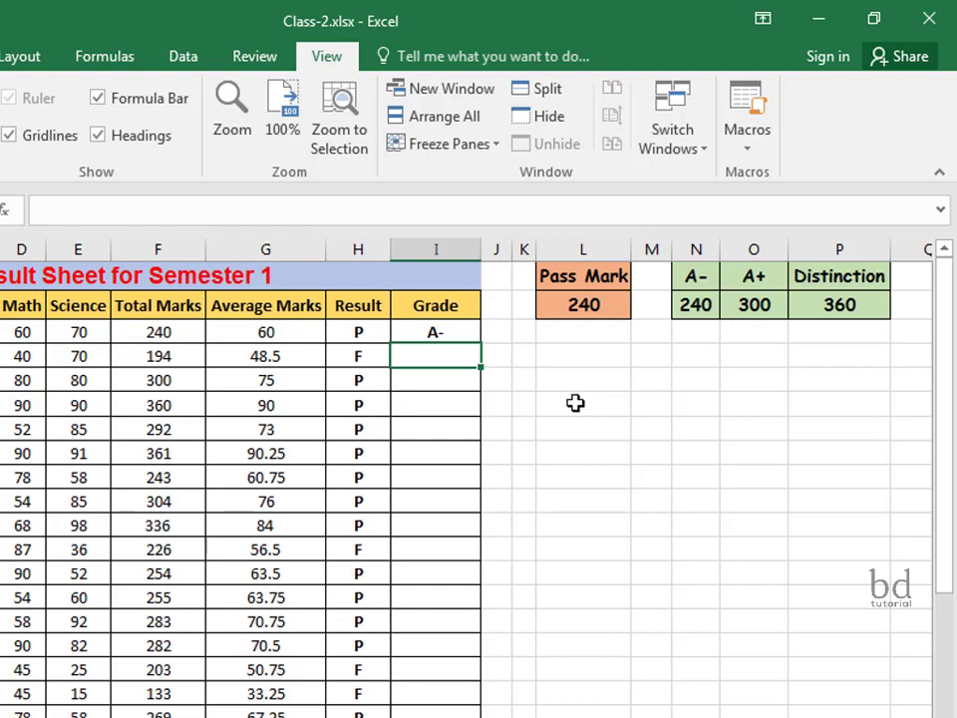
Step: Nest a second IF with an AND test before "F" in the I3 formula, with F3>=$O$2 as its first condition
left_click(463, 333)
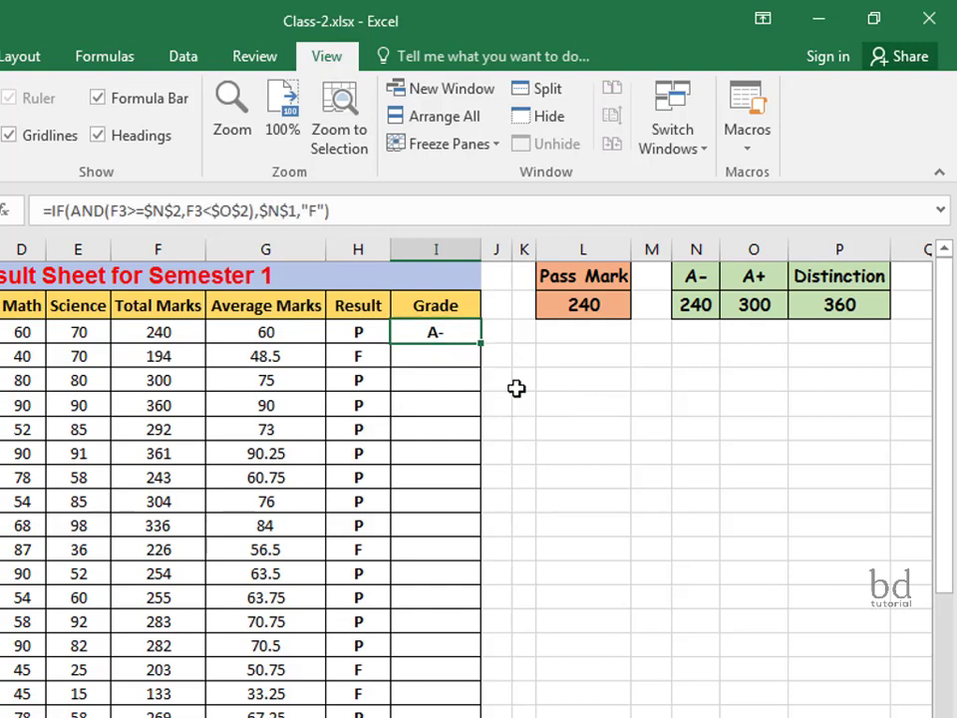
left_click(304, 210)
type("if")
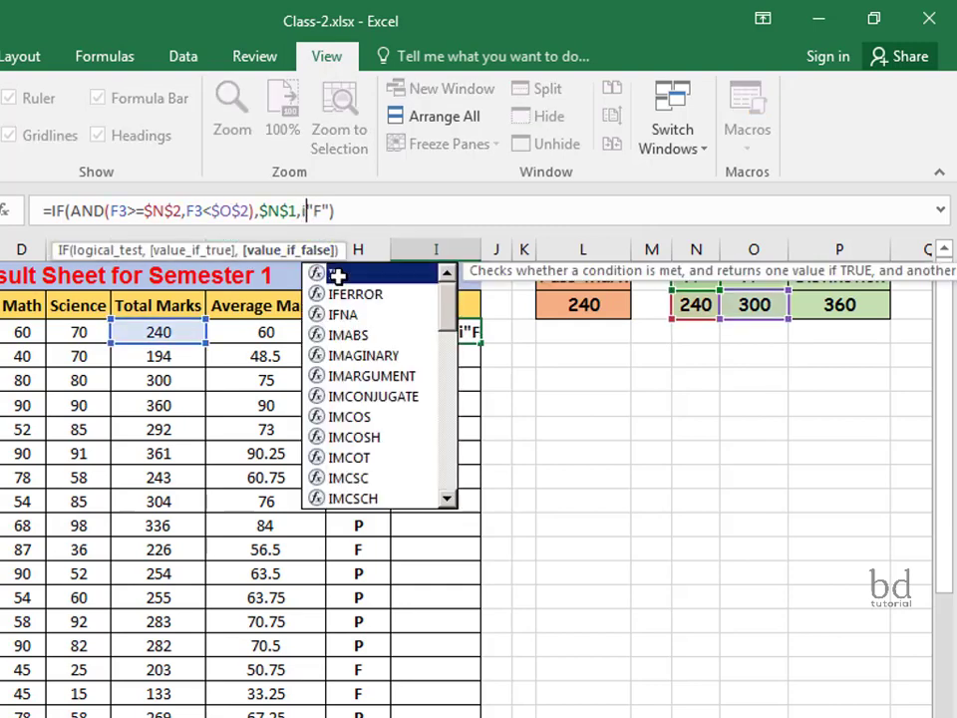
double_click(337, 276)
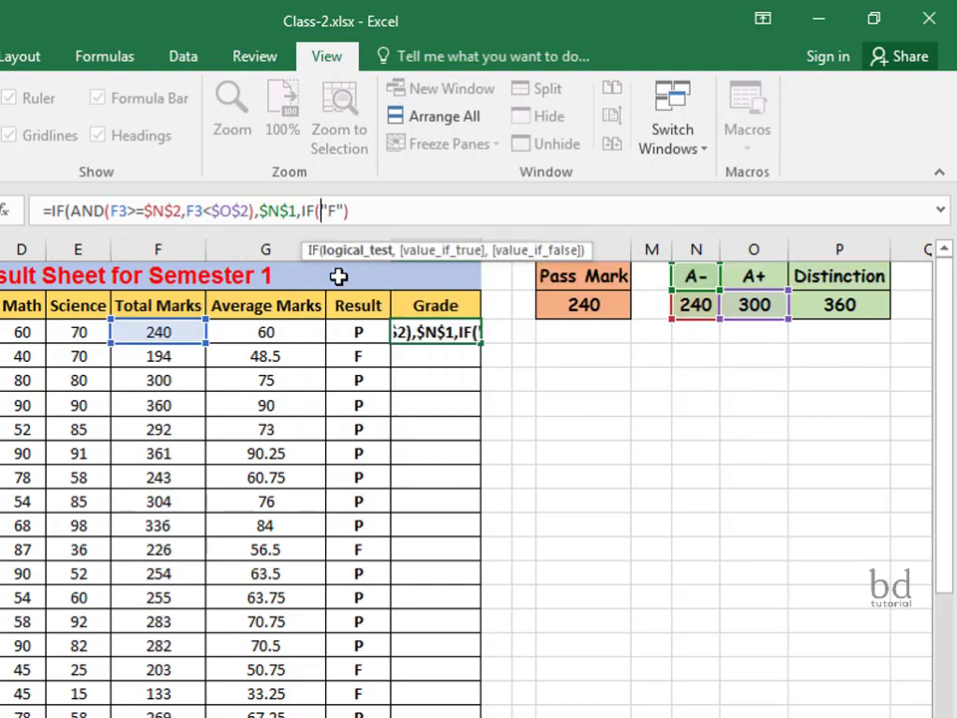
type("and")
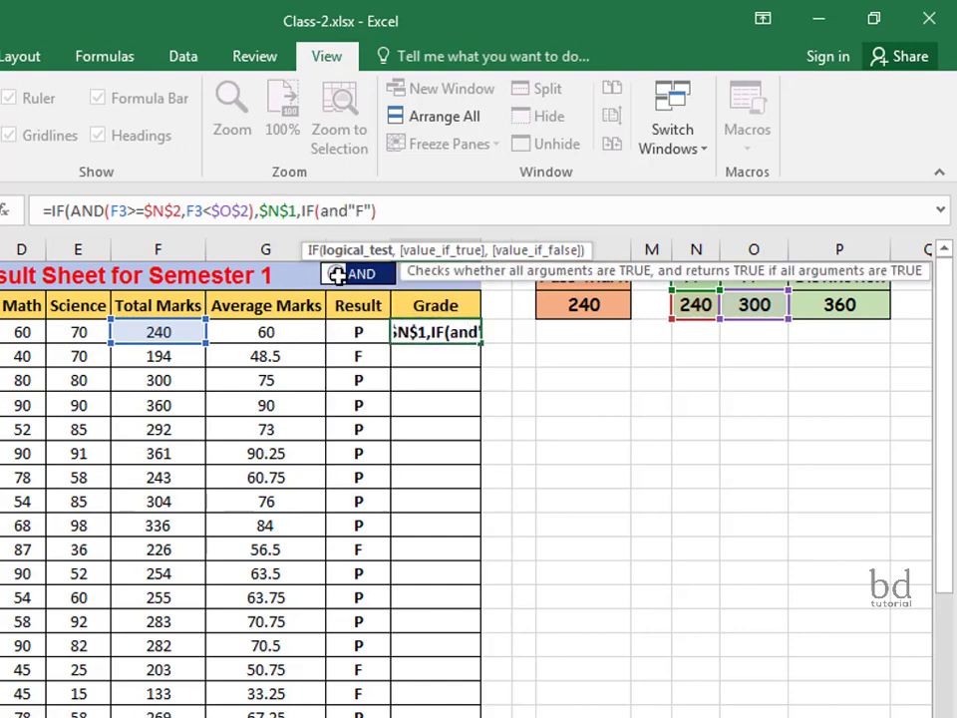
double_click(337, 276)
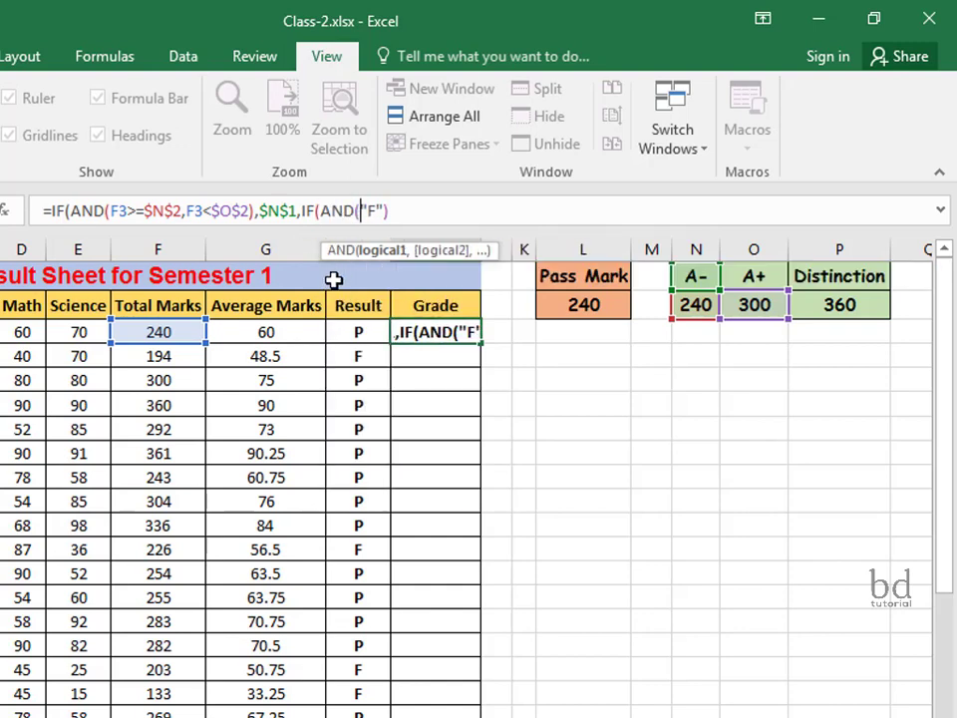
left_click(184, 333)
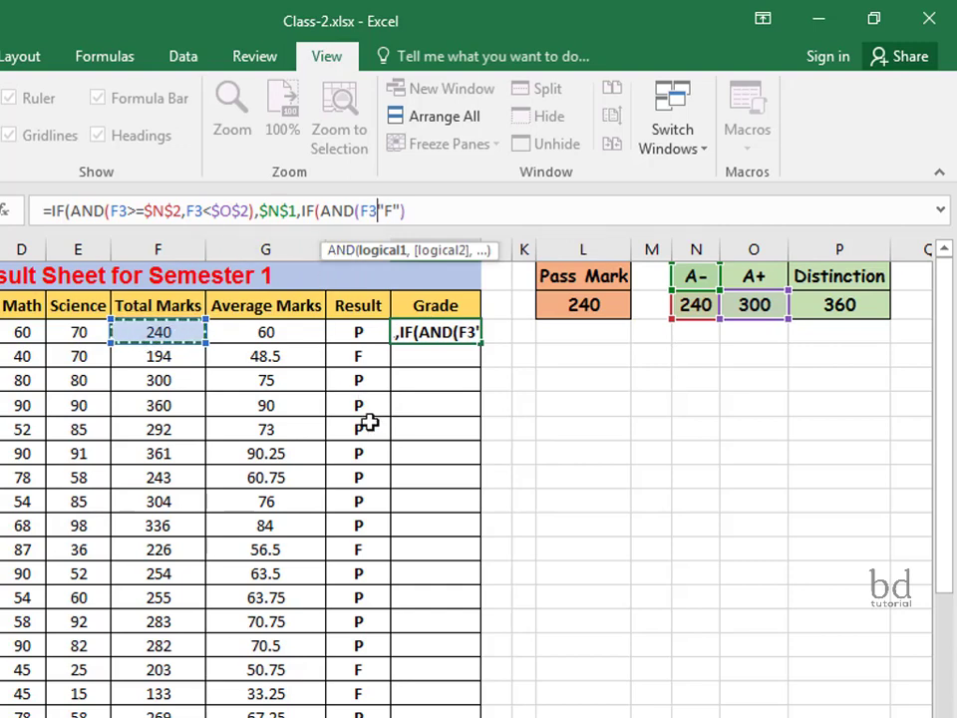
type(">=")
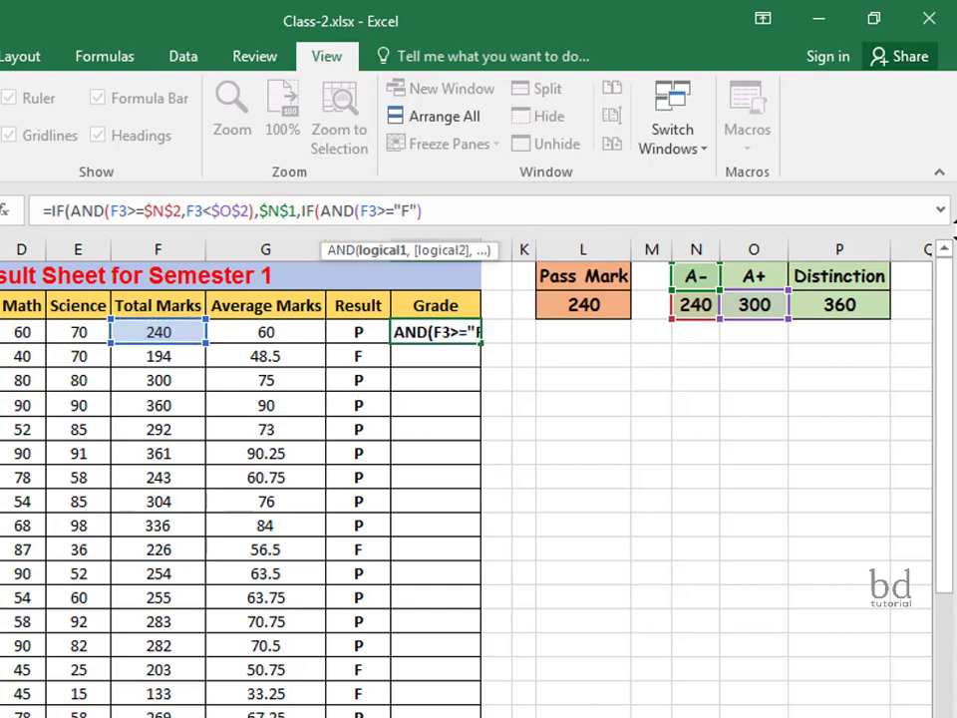
left_click(768, 305)
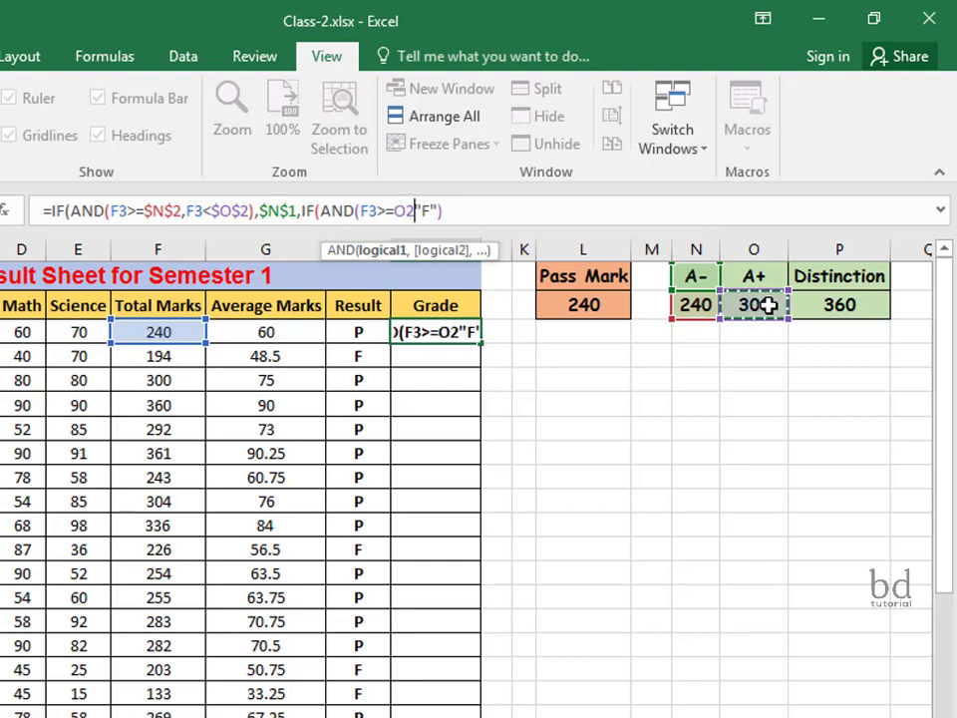
key("F4")
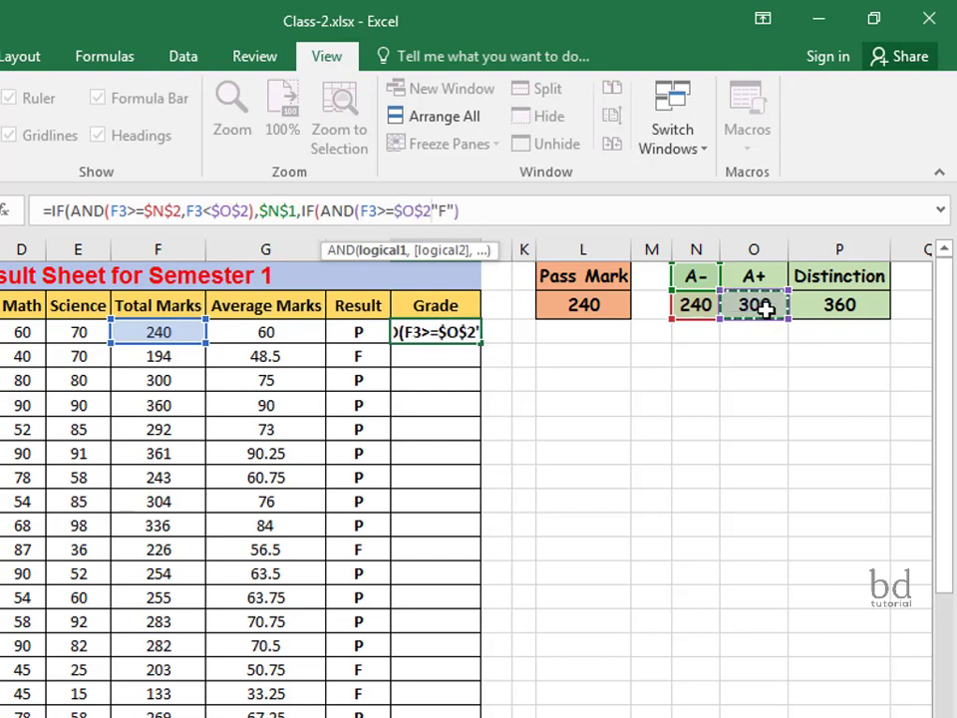
Step: Add F3<$P$2 as the second condition of the nested AND and return $O$1 when that test is true
type(",")
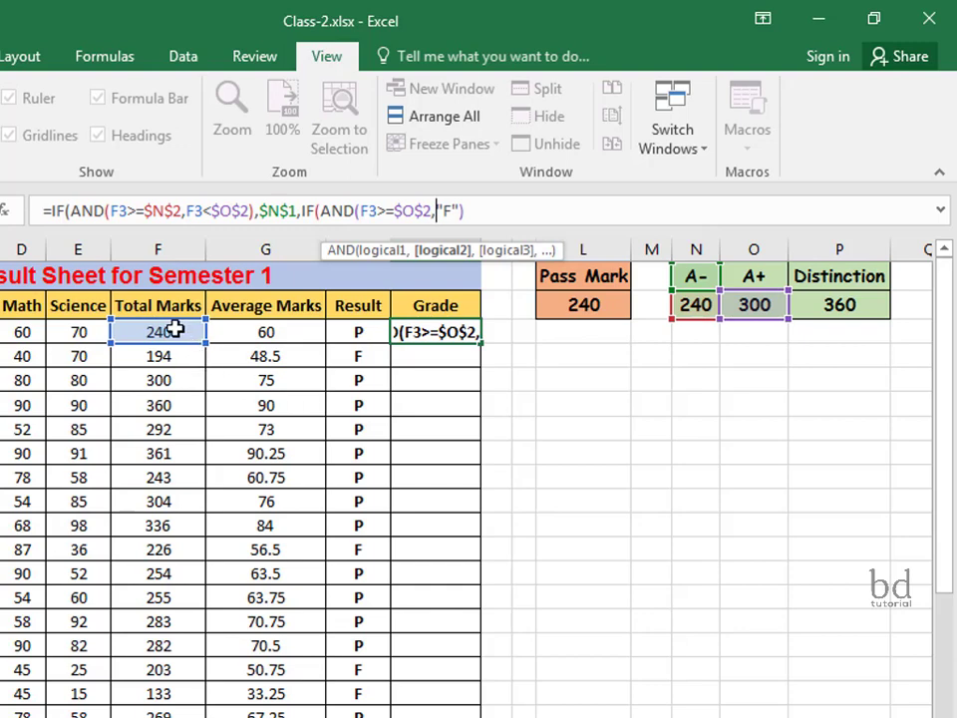
left_click(176, 331)
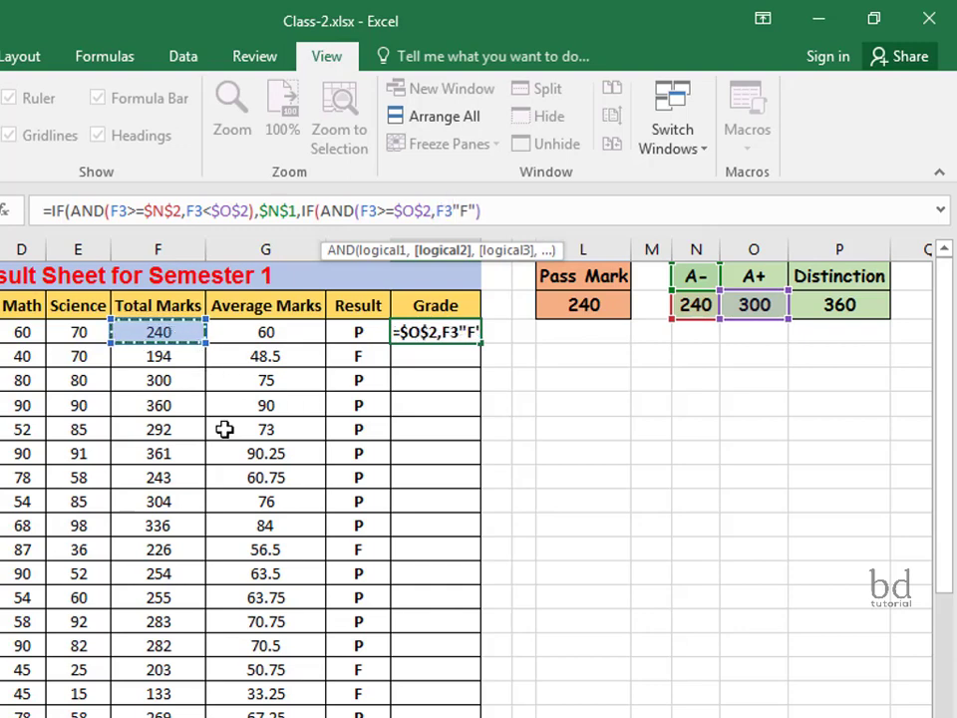
type("<")
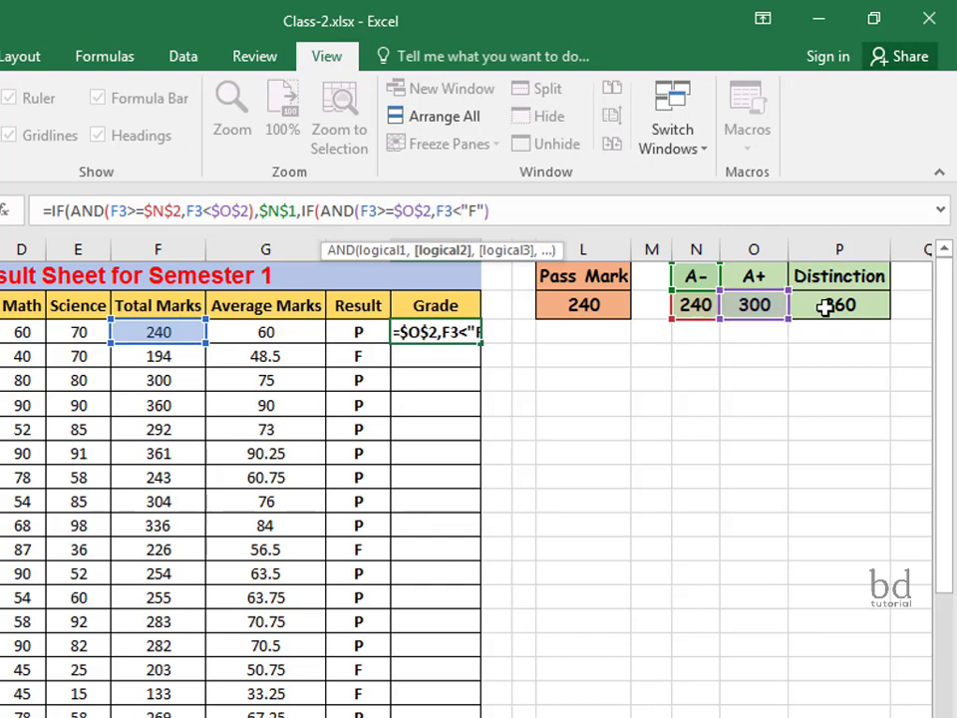
left_click(858, 307)
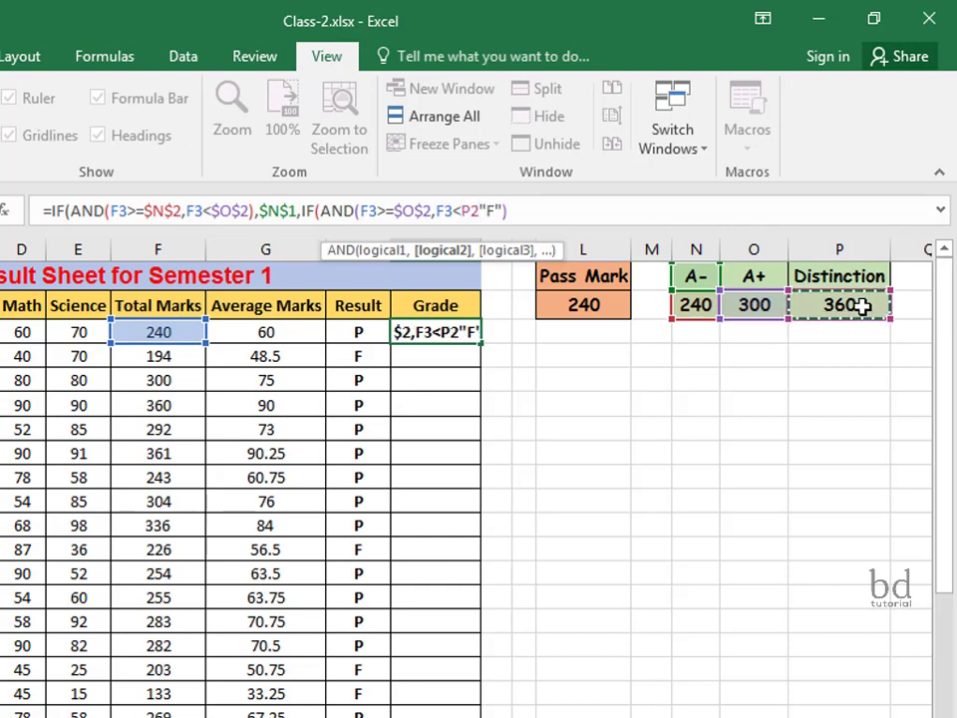
key("F4")
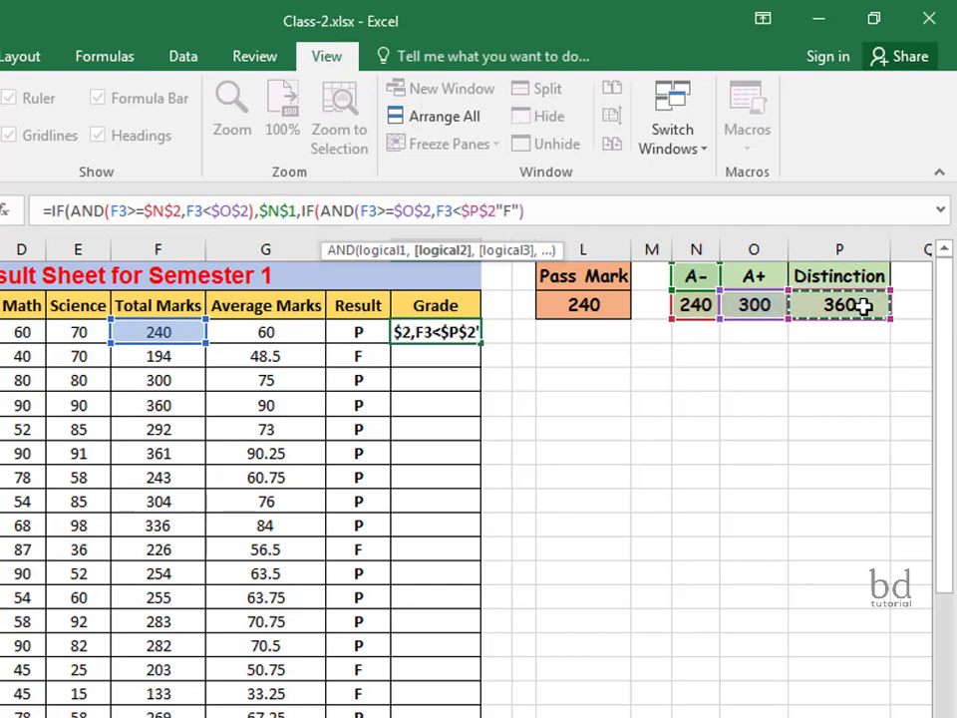
type(")")
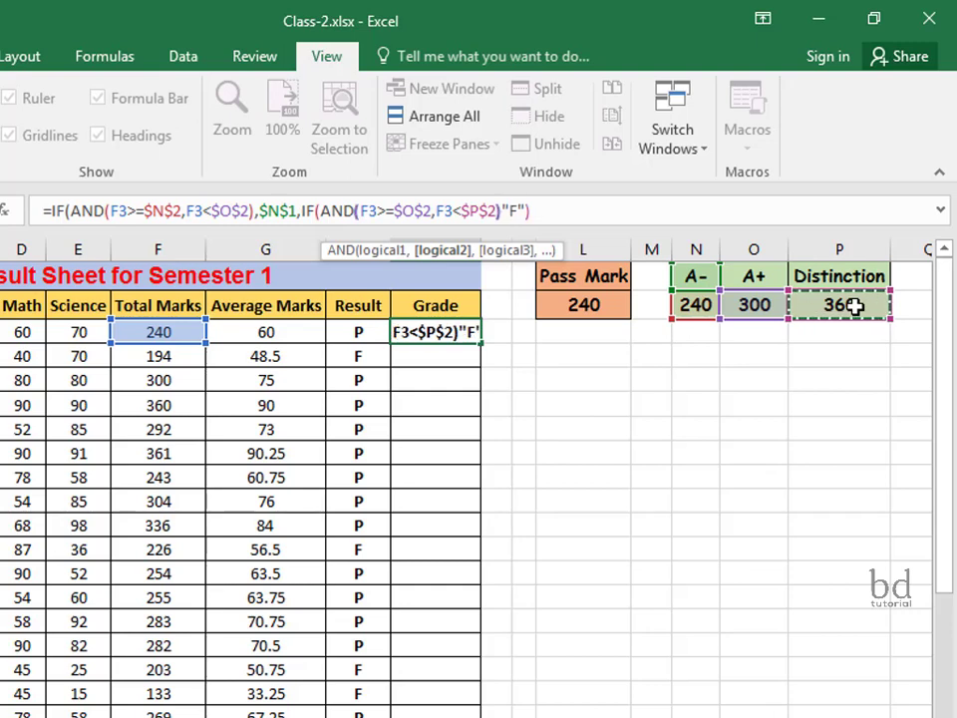
type(",")
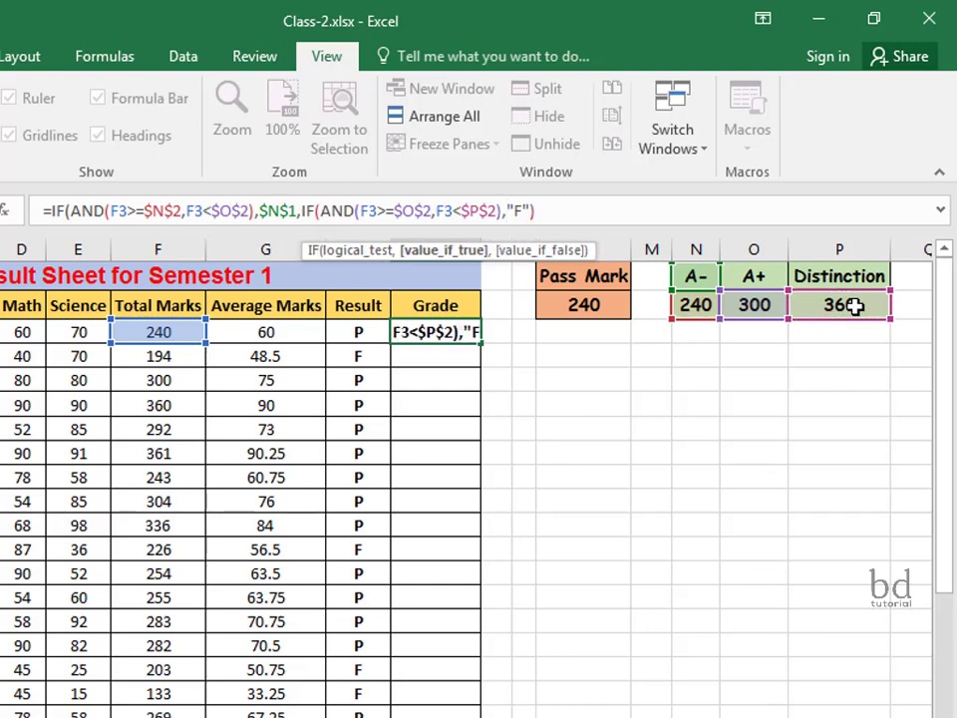
left_click(764, 278)
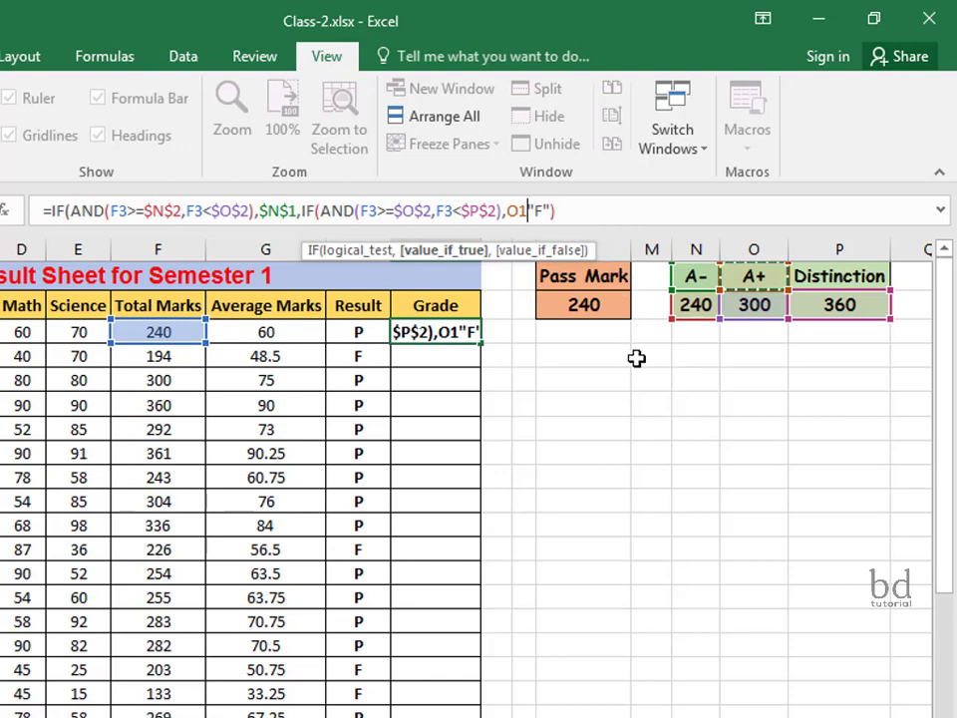
key("F4")
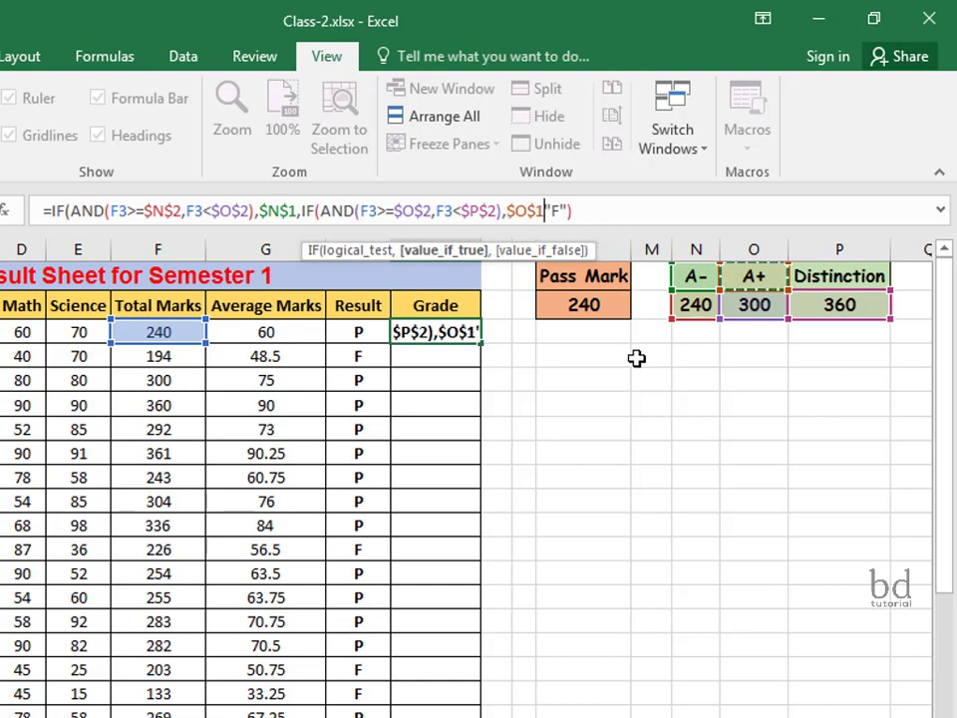
Step: Nest a third IF before "F" in the I3 formula with the logical test F3>=$P$2
type(",")
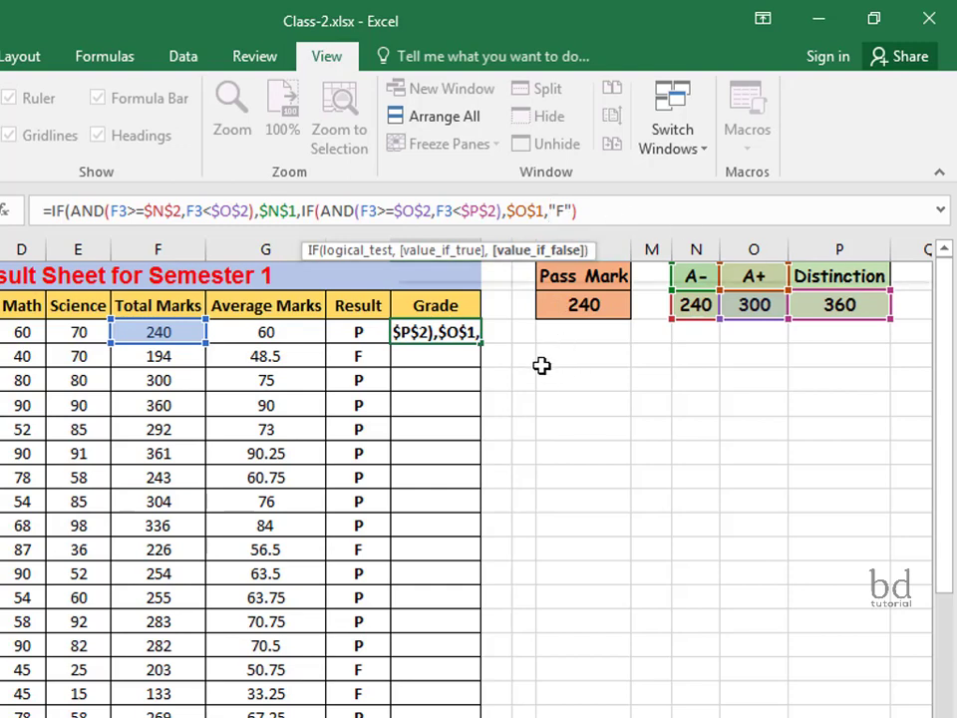
type("if")
key("Tab")
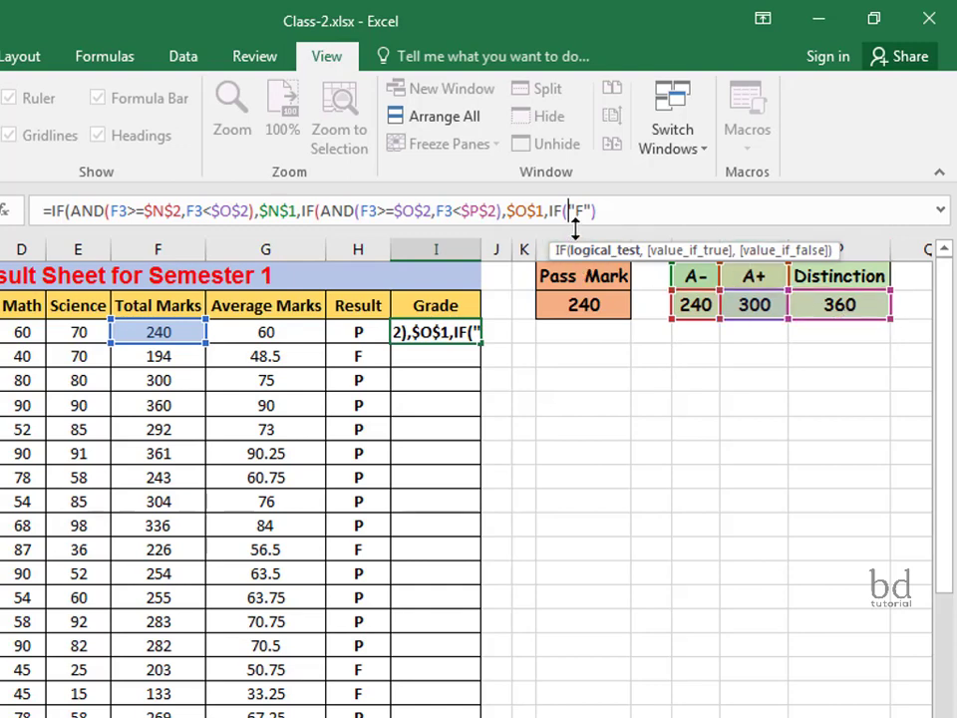
left_click(171, 335)
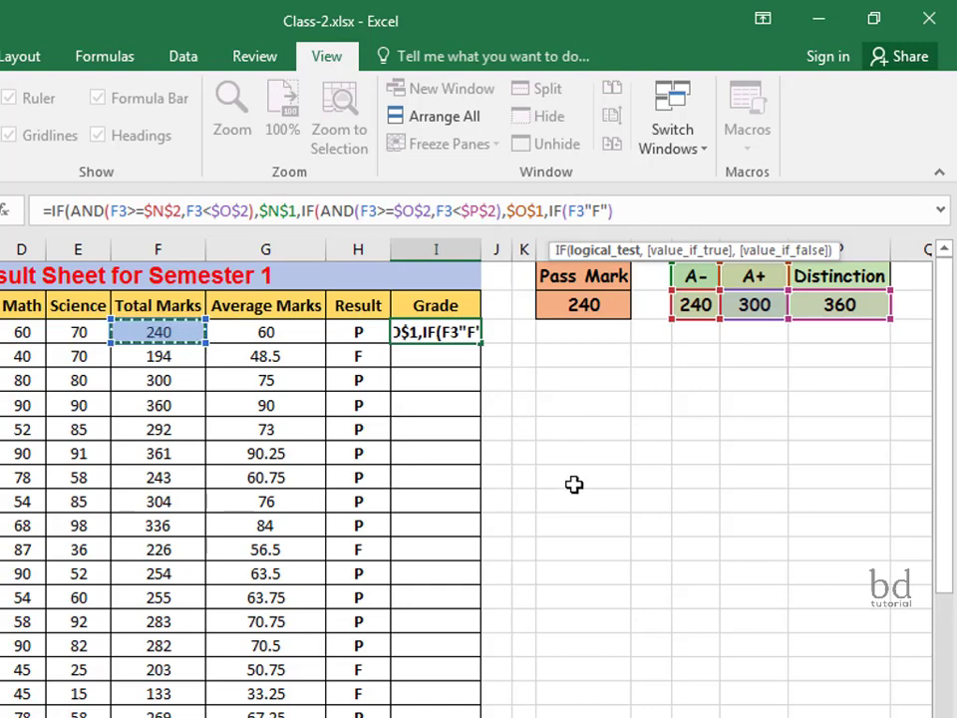
type(">")
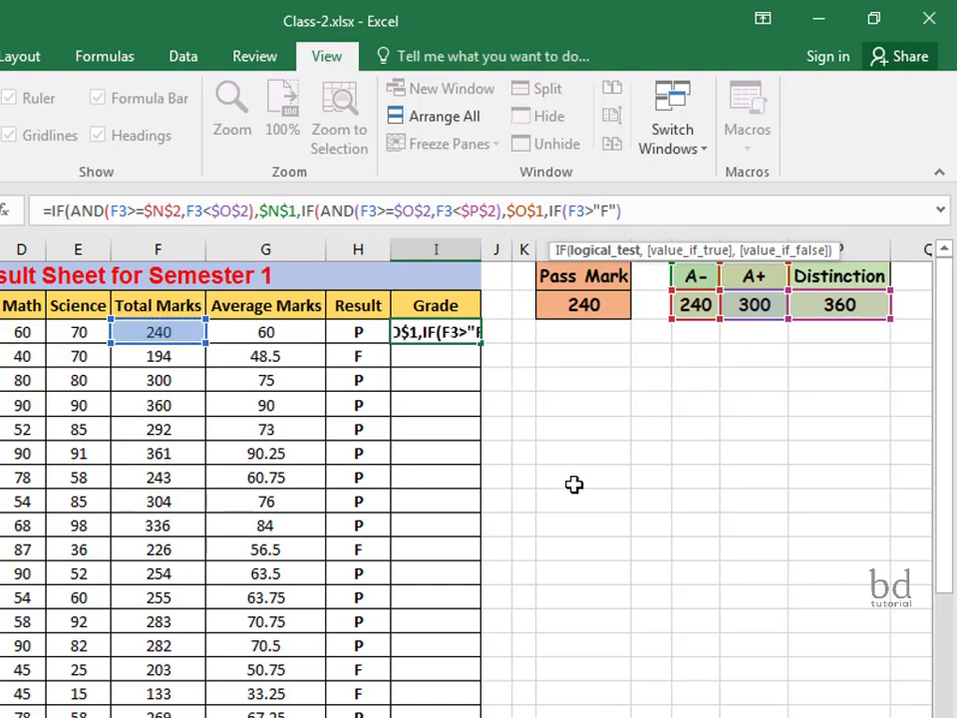
type("=")
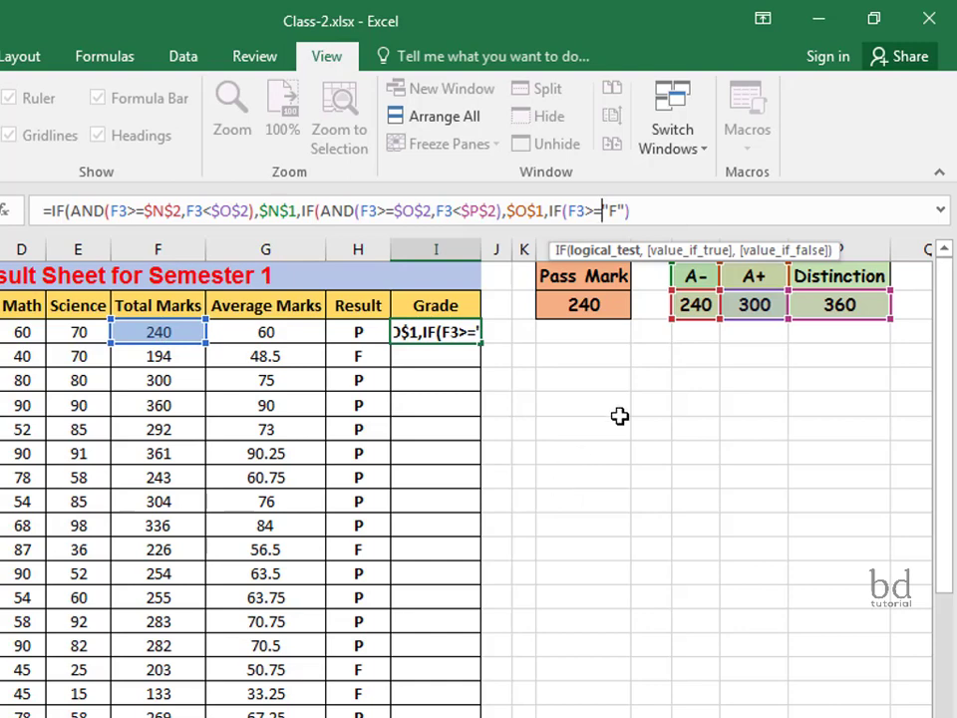
left_click(836, 304)
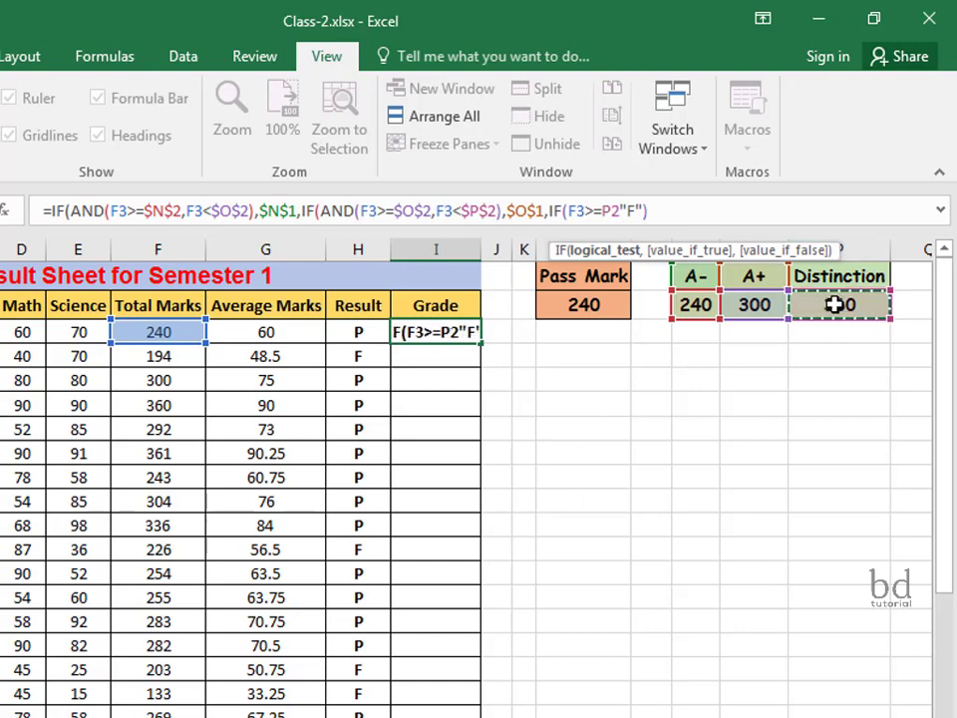
key("F4")
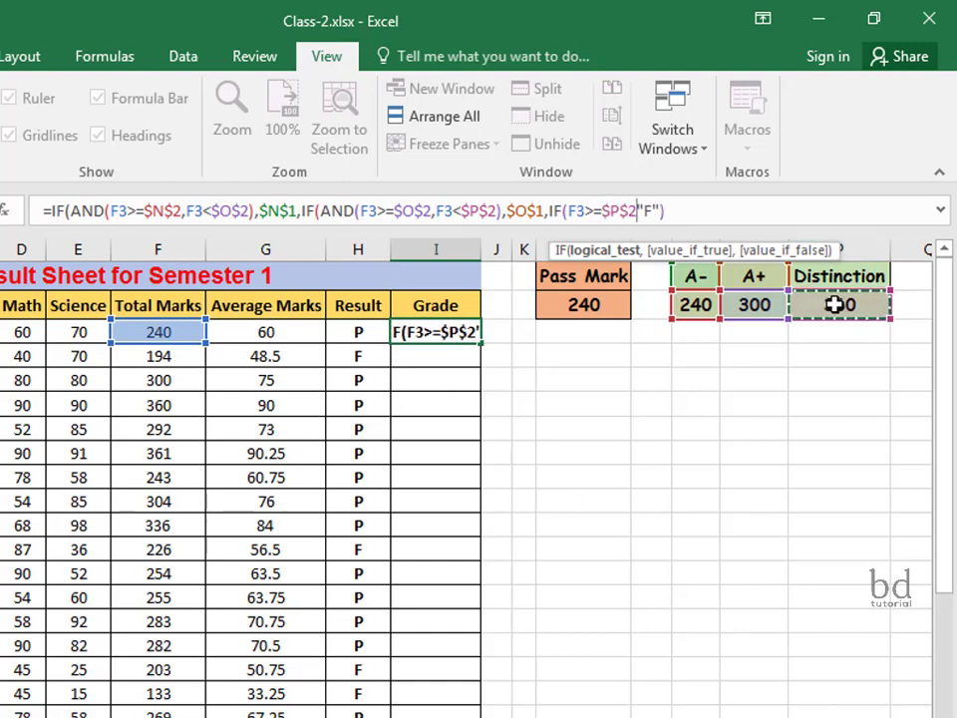
Step: Complete the nested Grade formula in I3 with $P$1 as the third IF's value if true, "F" as its value if false, and all brackets closed
type(",")
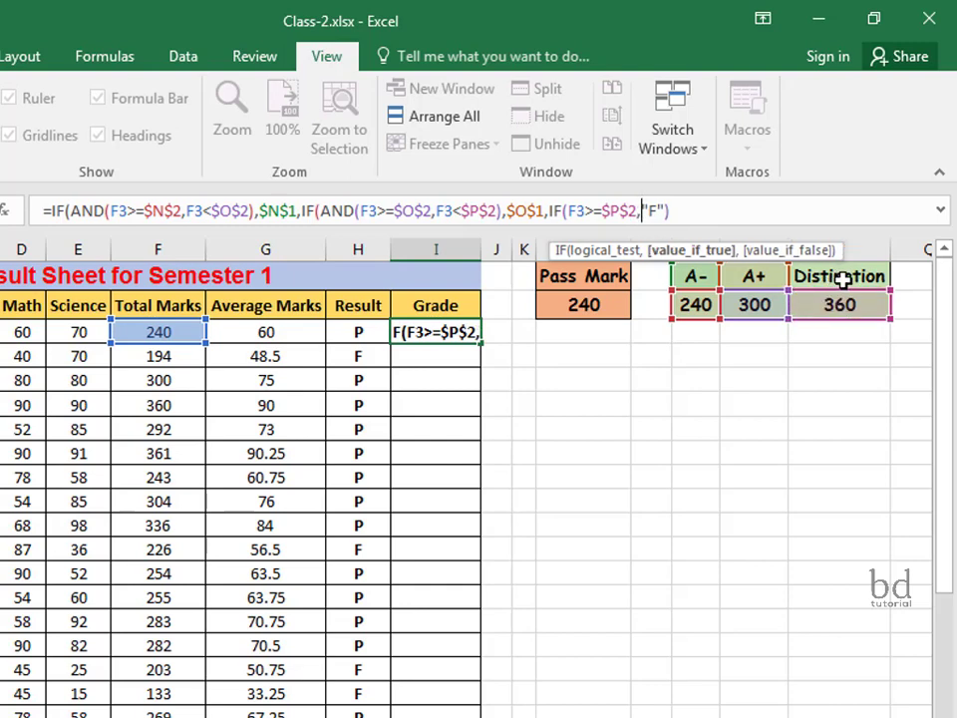
left_click(843, 283)
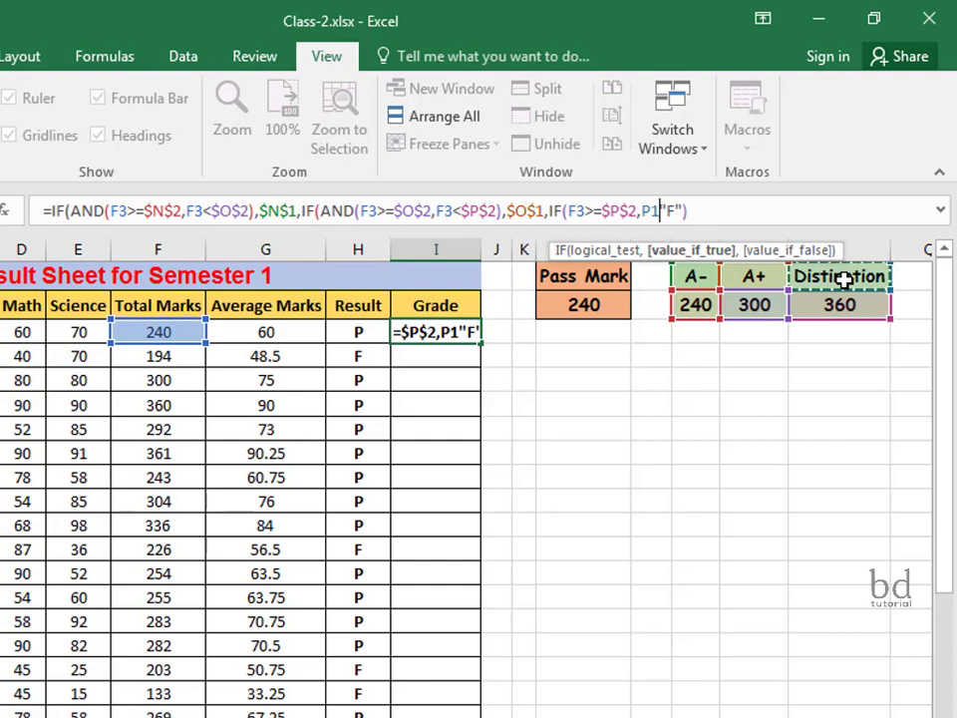
key("F4")
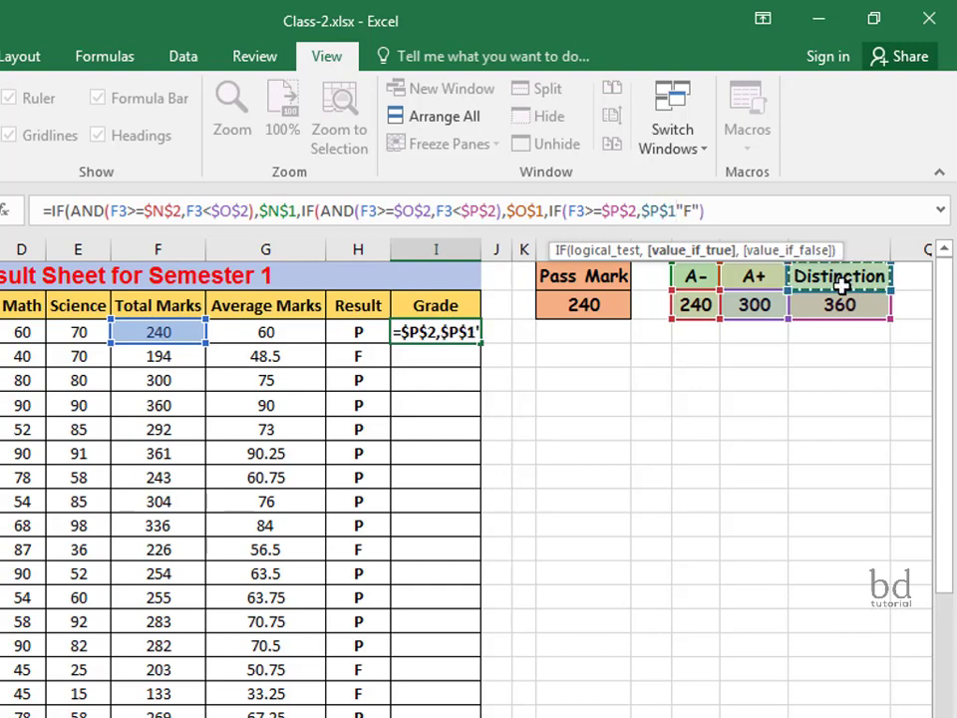
type(",")
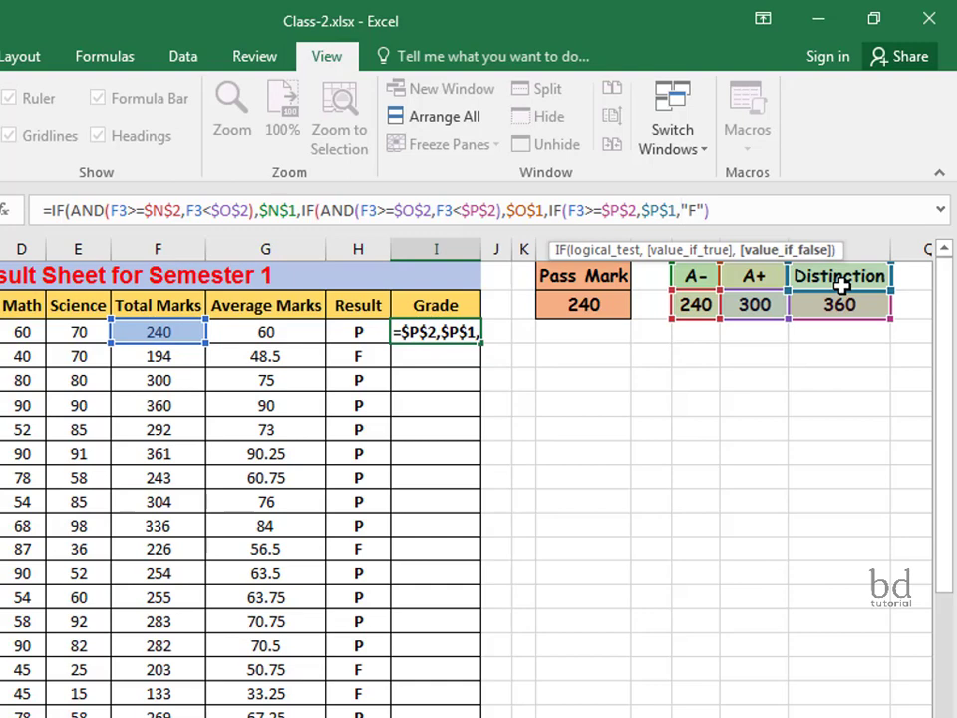
left_click(712, 210)
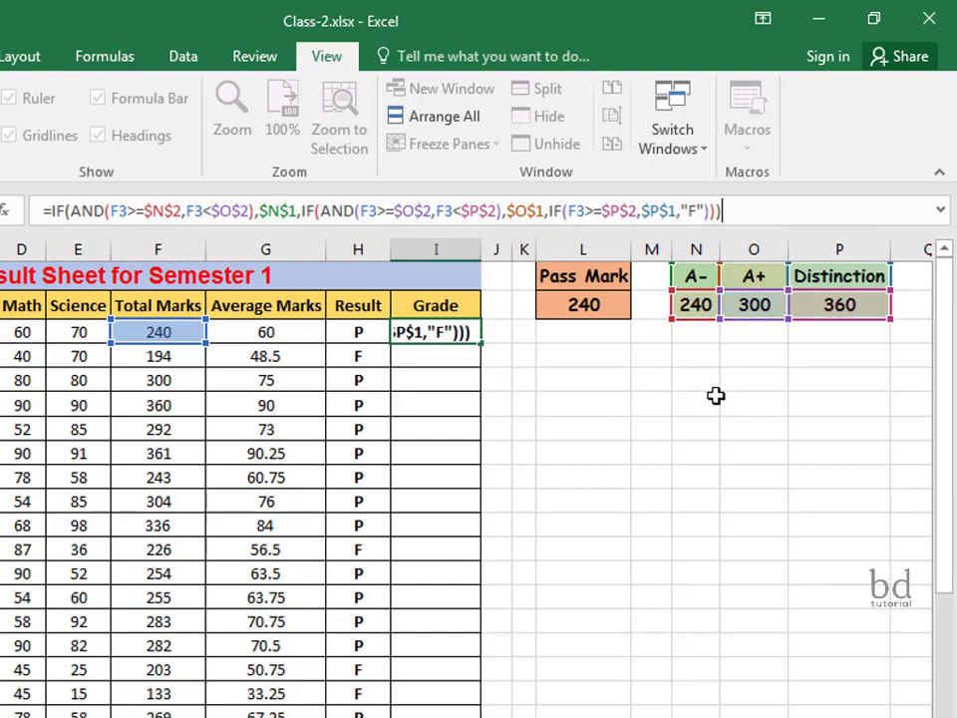
key("Return")
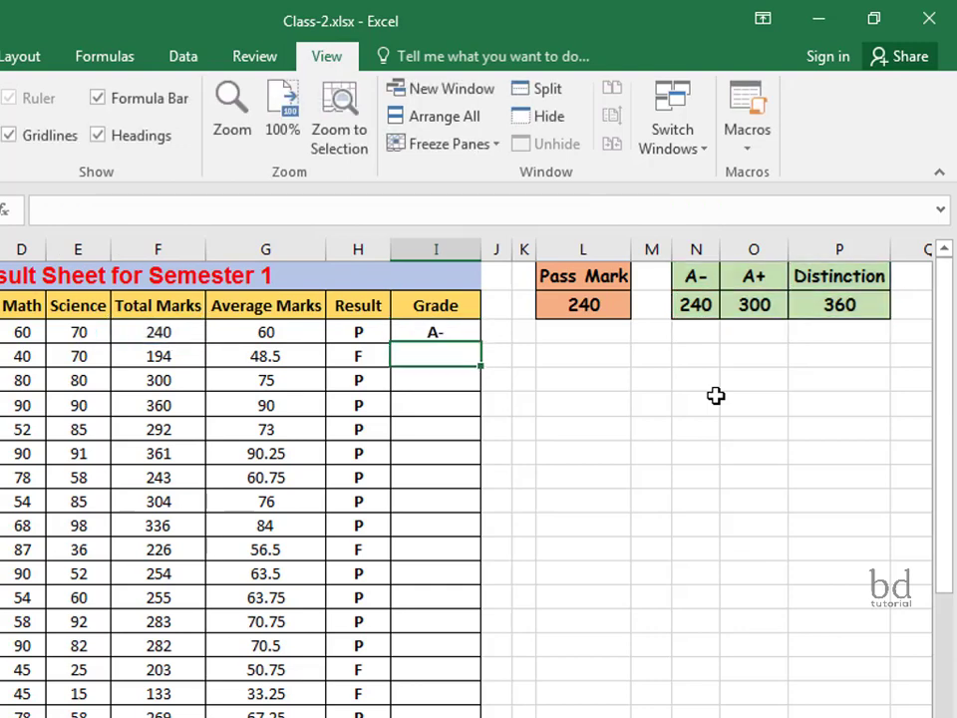
Step: Copy the I3 grade formula down the Grade column for all the students
left_click(454, 334)
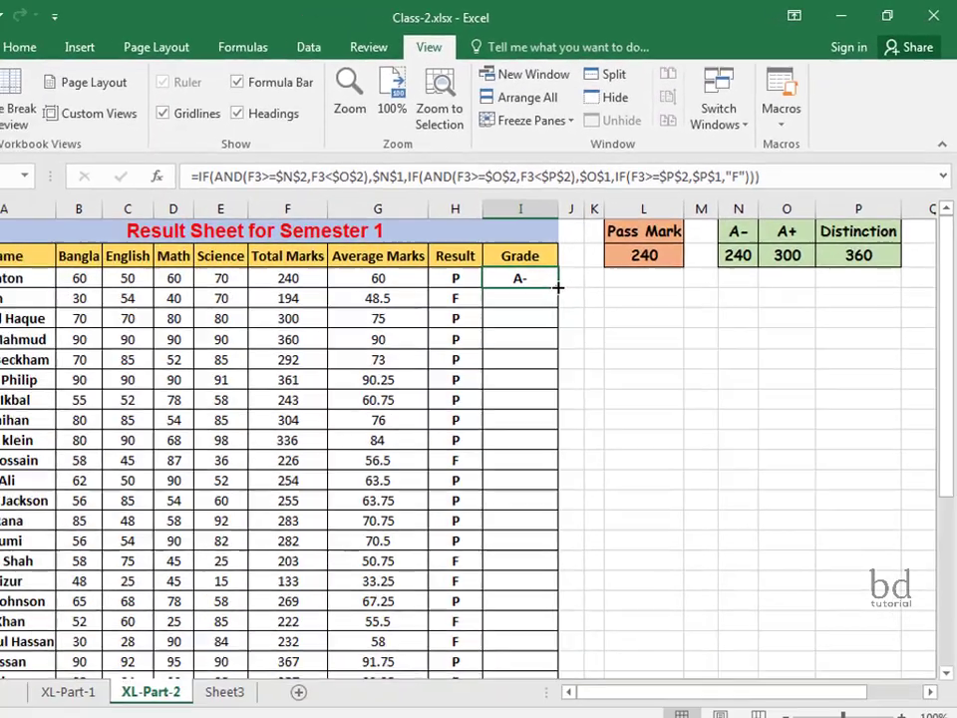
left_click_drag(481, 344, 480, 426)
left_click_drag(587, 333, 585, 598)
scroll(621, 465, "up", 3)
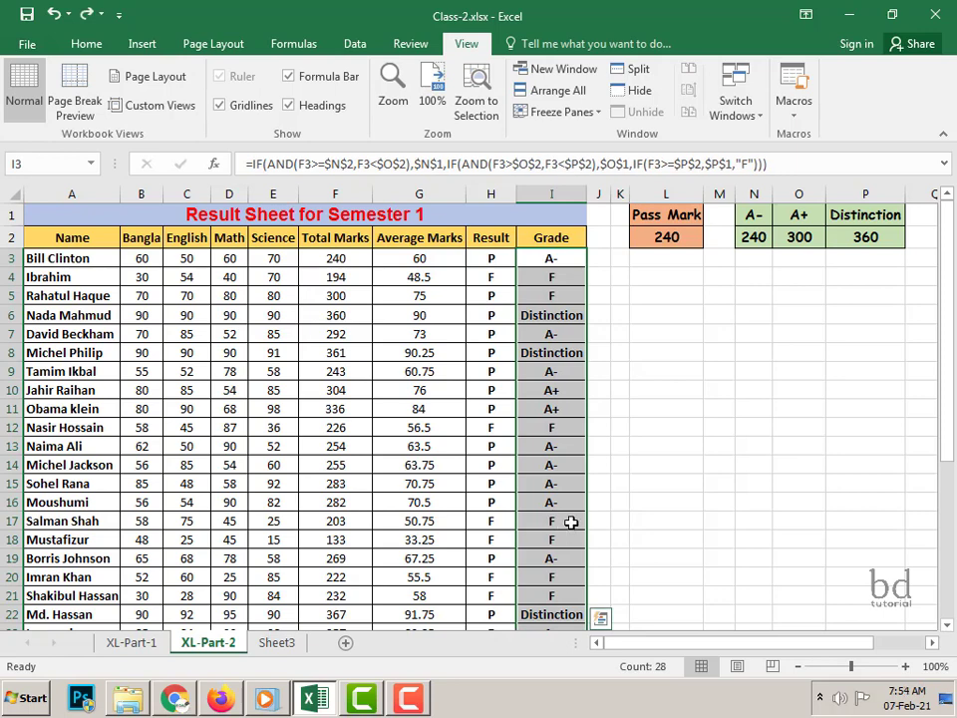
left_click(660, 483)
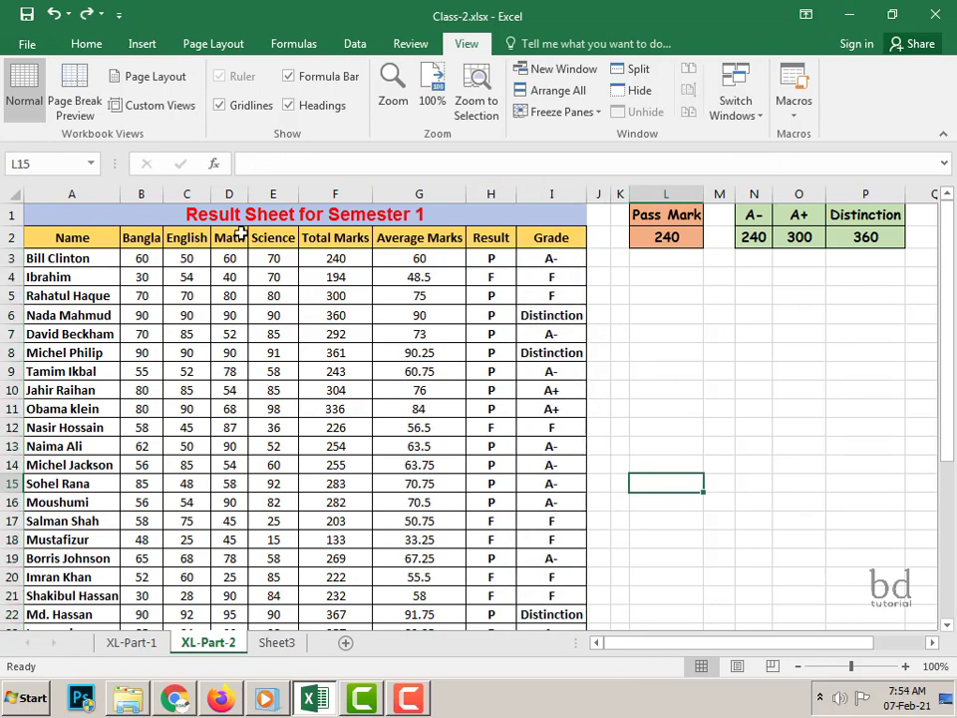
Step: Try a green-yellow-red conditional color scale on the Bangla marks in column B and undo it
left_click(76, 44)
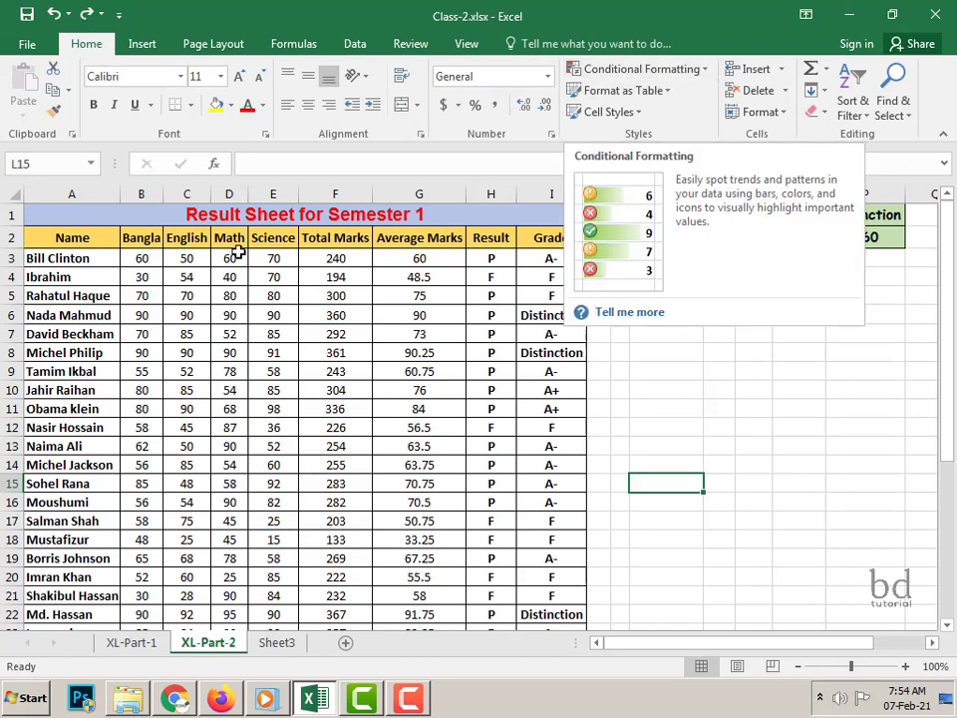
left_click(145, 193)
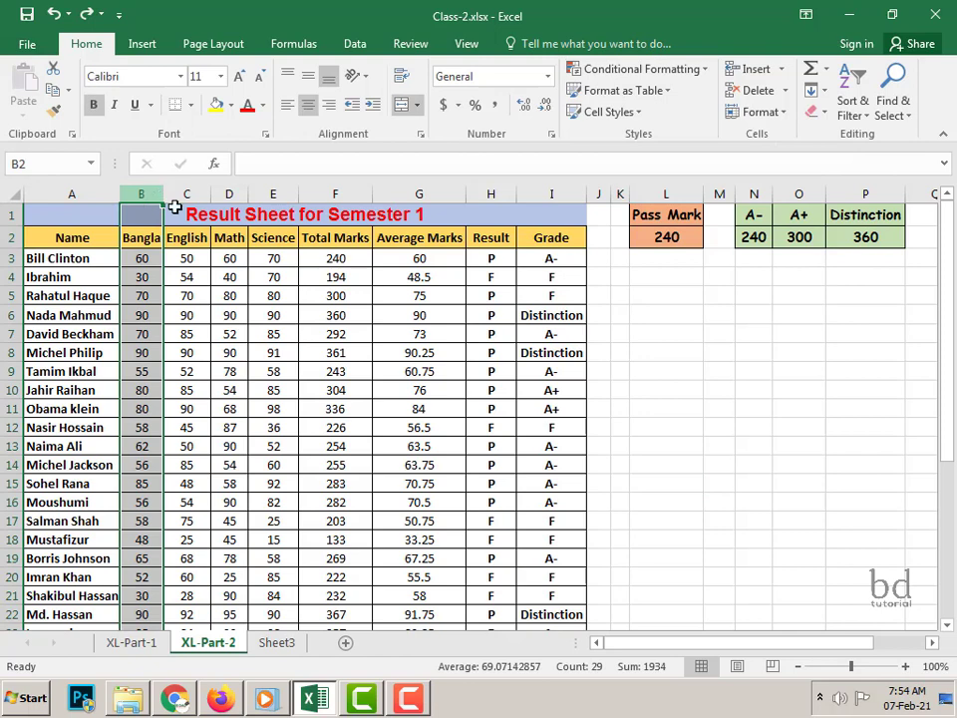
left_click(704, 74)
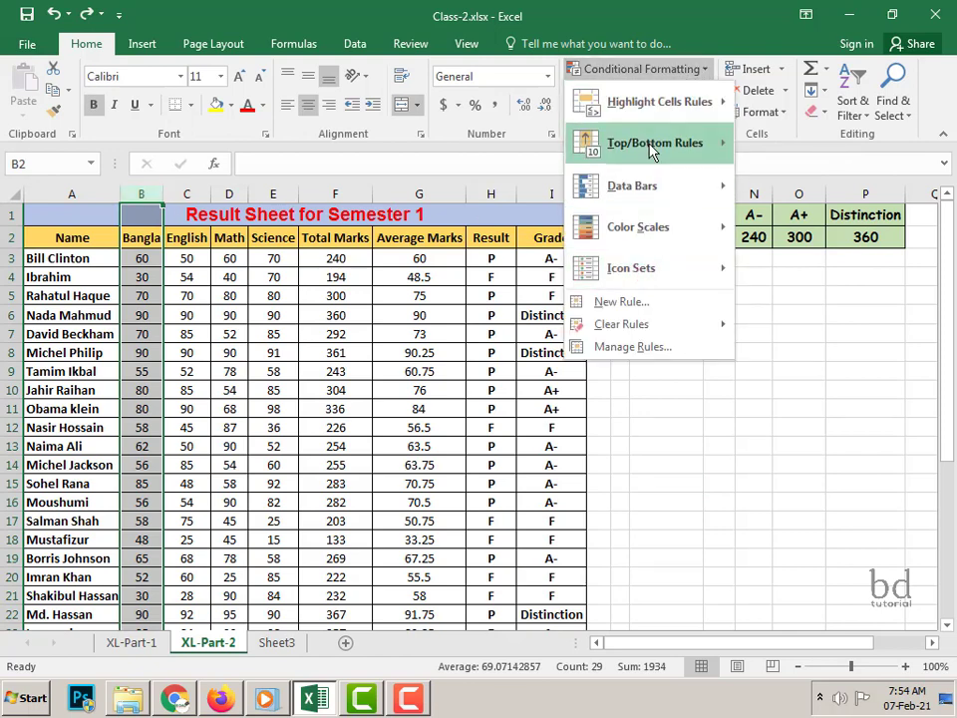
mouse_move(635, 235)
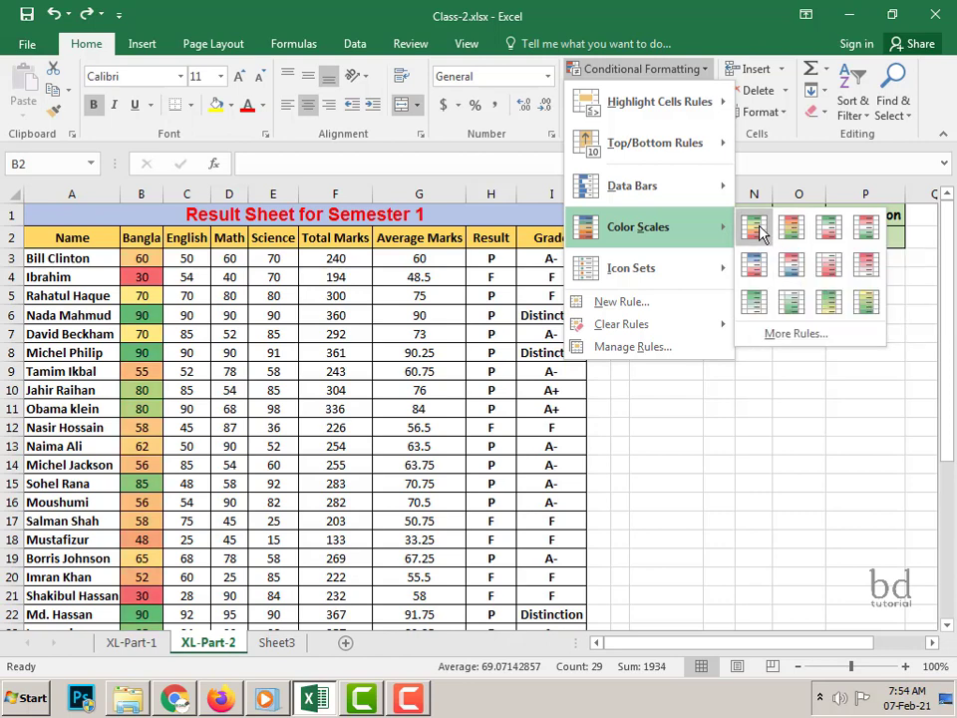
left_click(756, 230)
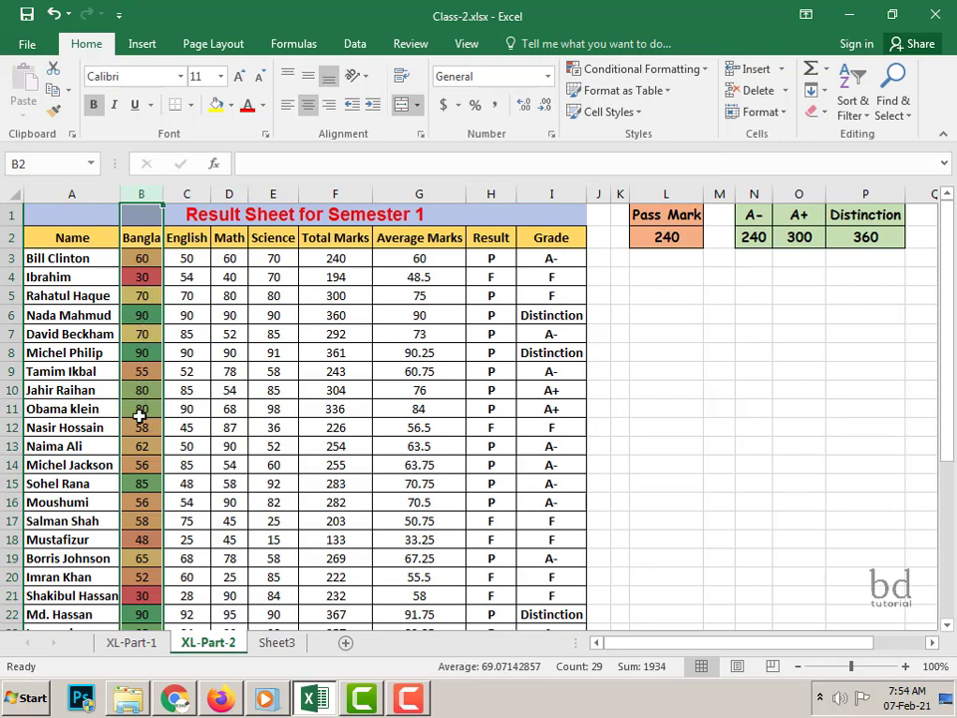
scroll(141, 418, "down", 1)
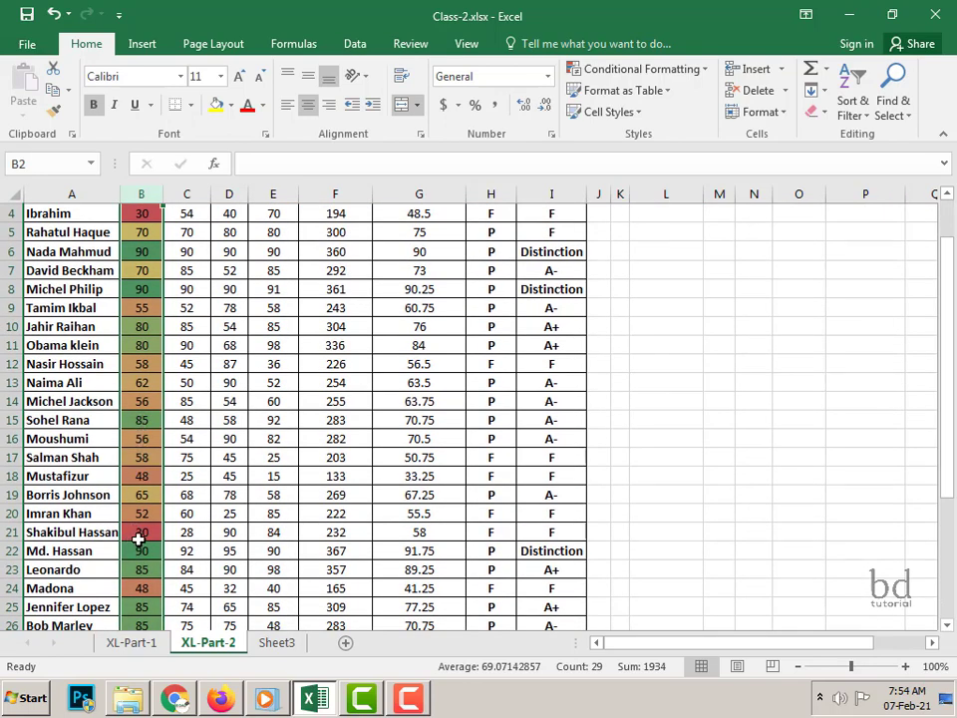
scroll(138, 538, "up", 1)
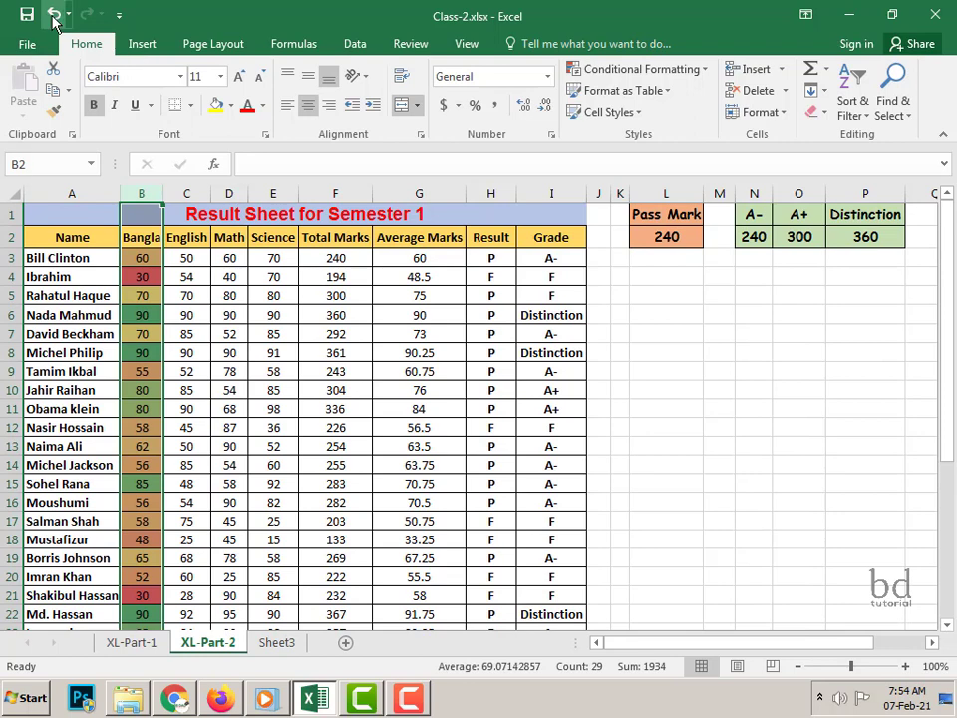
left_click(53, 16)
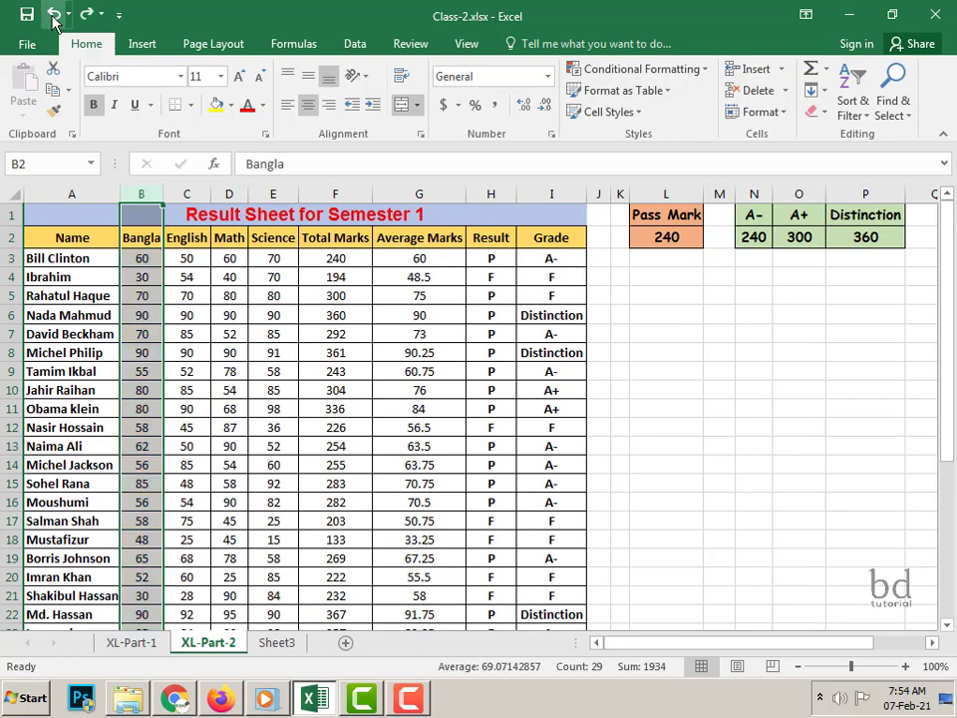
Step: Create a new conditional formatting rule for the Result column that formats only cells with specific text containing F
left_click(495, 193)
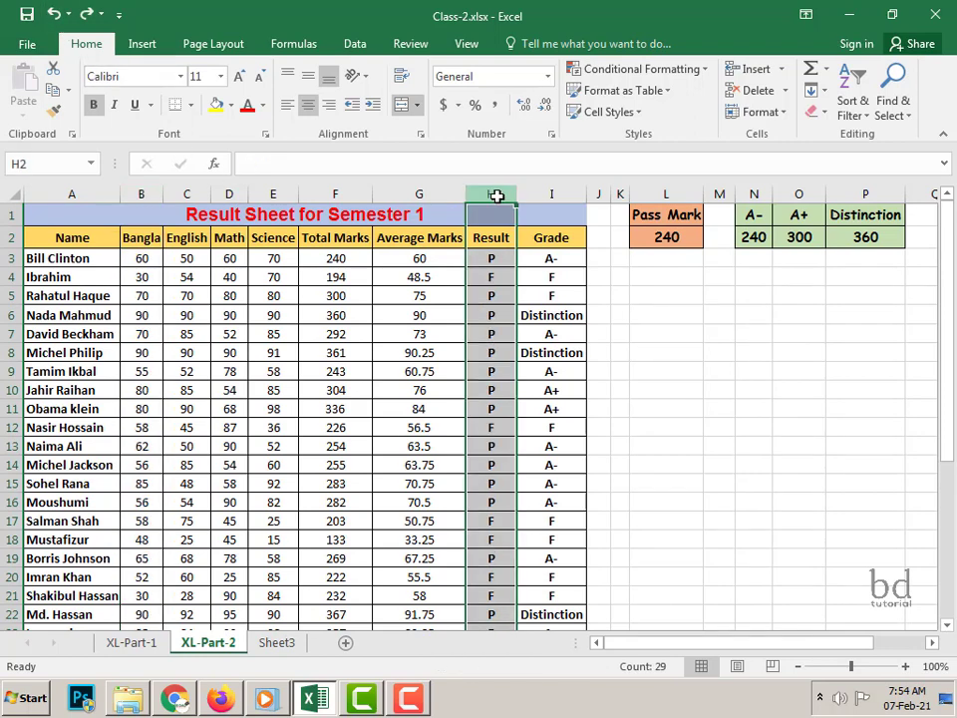
left_click(703, 72)
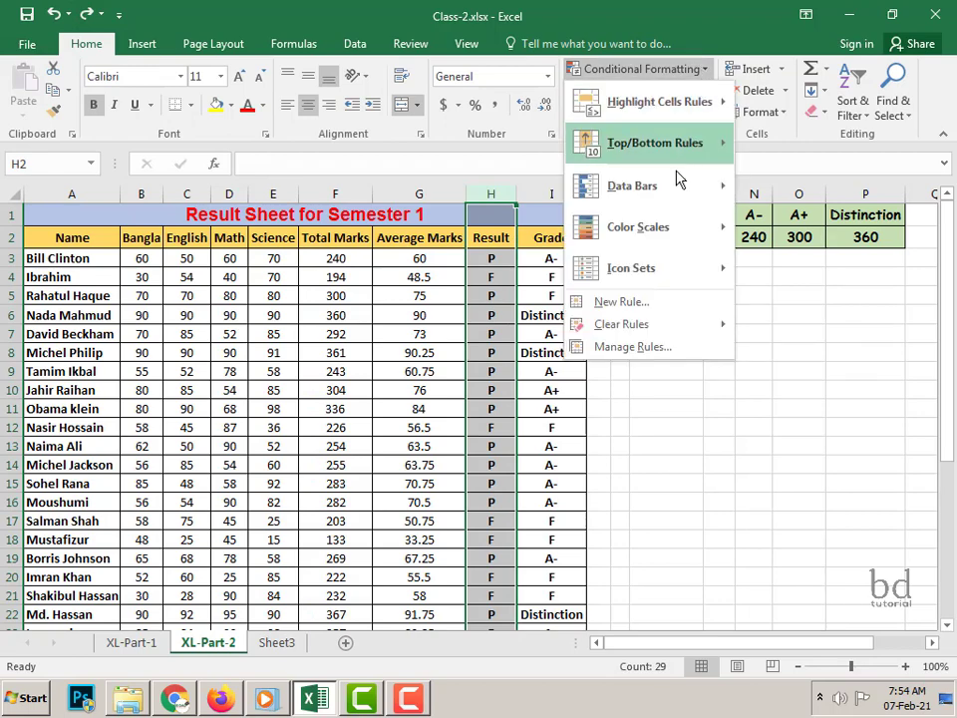
left_click(637, 304)
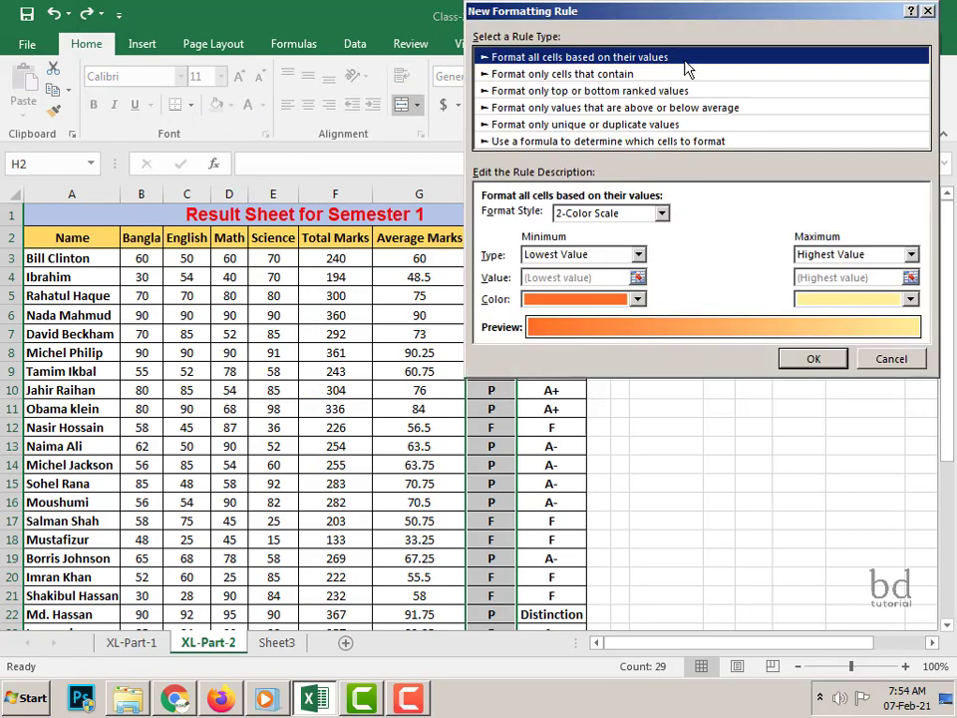
left_click_drag(656, 17, 748, 33)
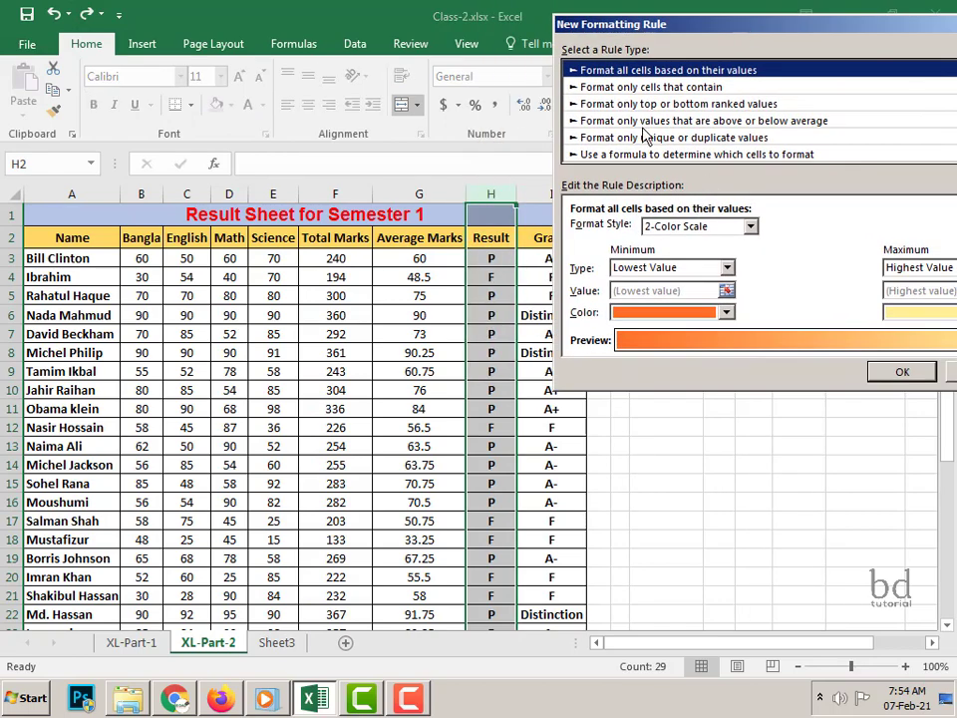
left_click(678, 89)
left_click_drag(728, 27, 688, 14)
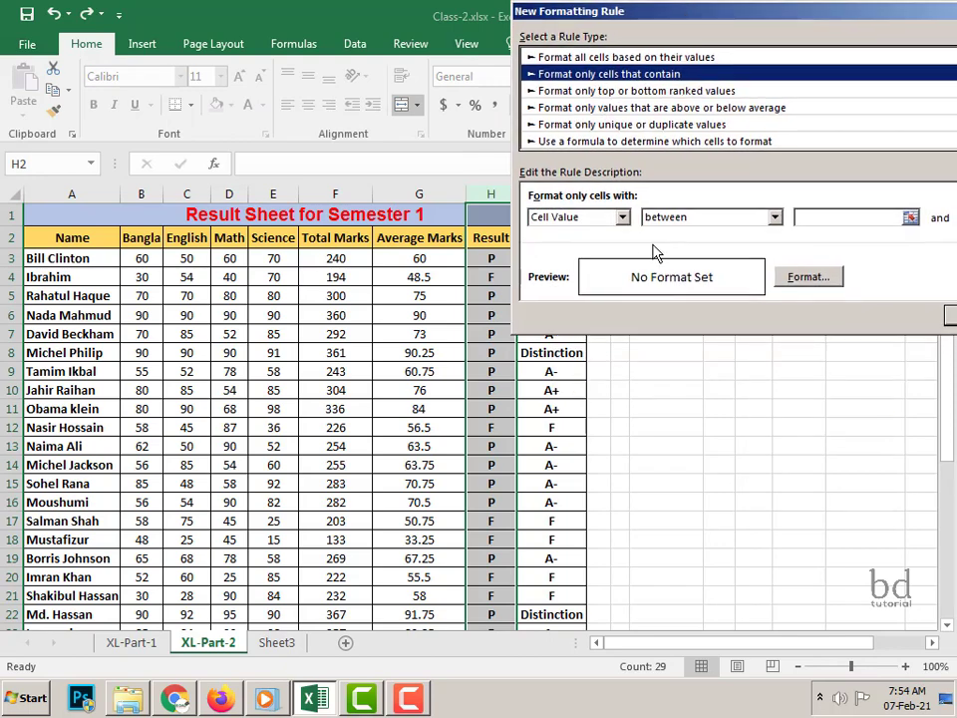
left_click(622, 216)
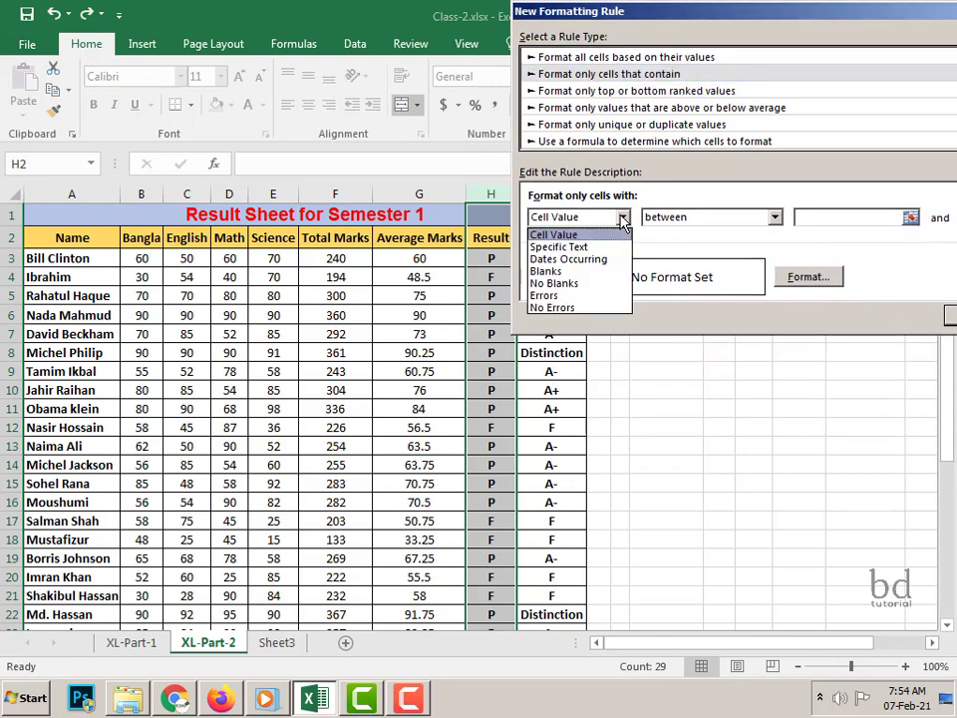
left_click(575, 248)
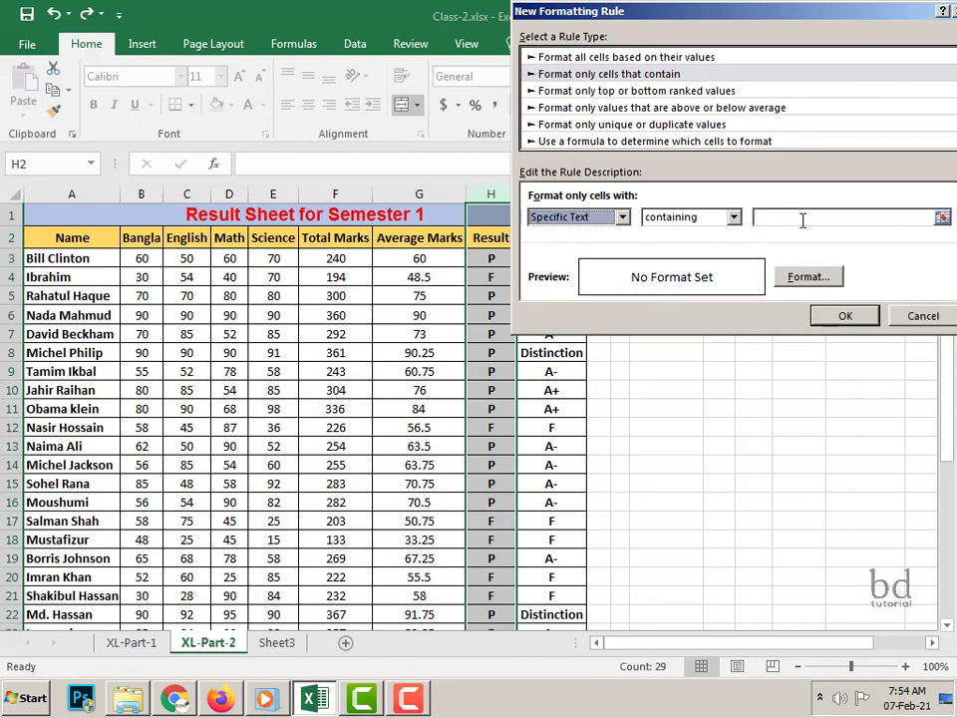
left_click(803, 221)
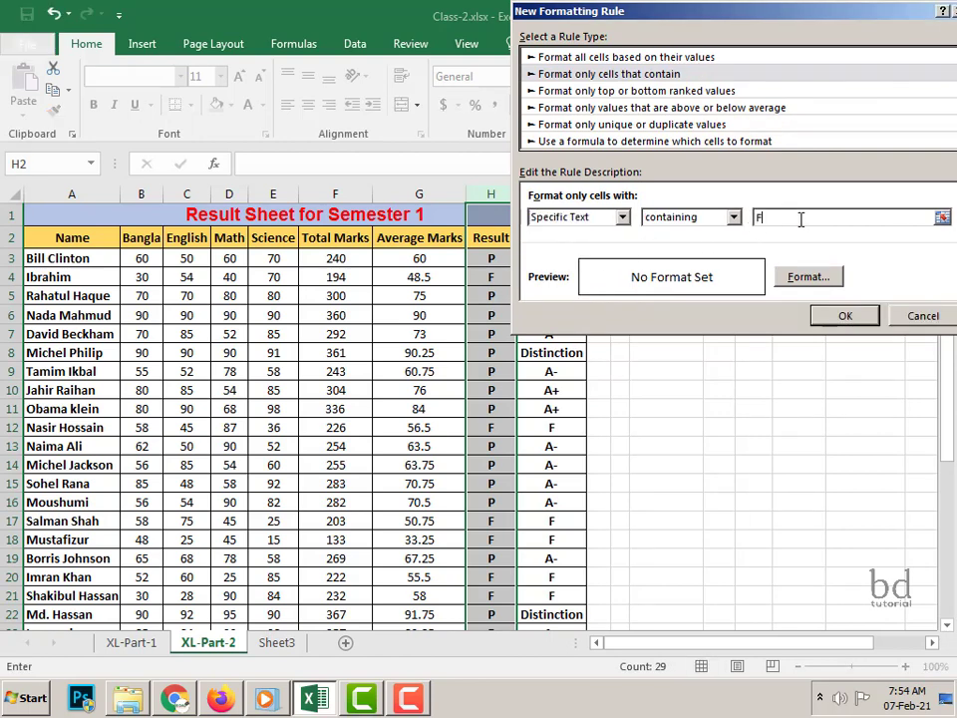
Step: Give the new rule a red background fill and apply it to the Result column
left_click(813, 283)
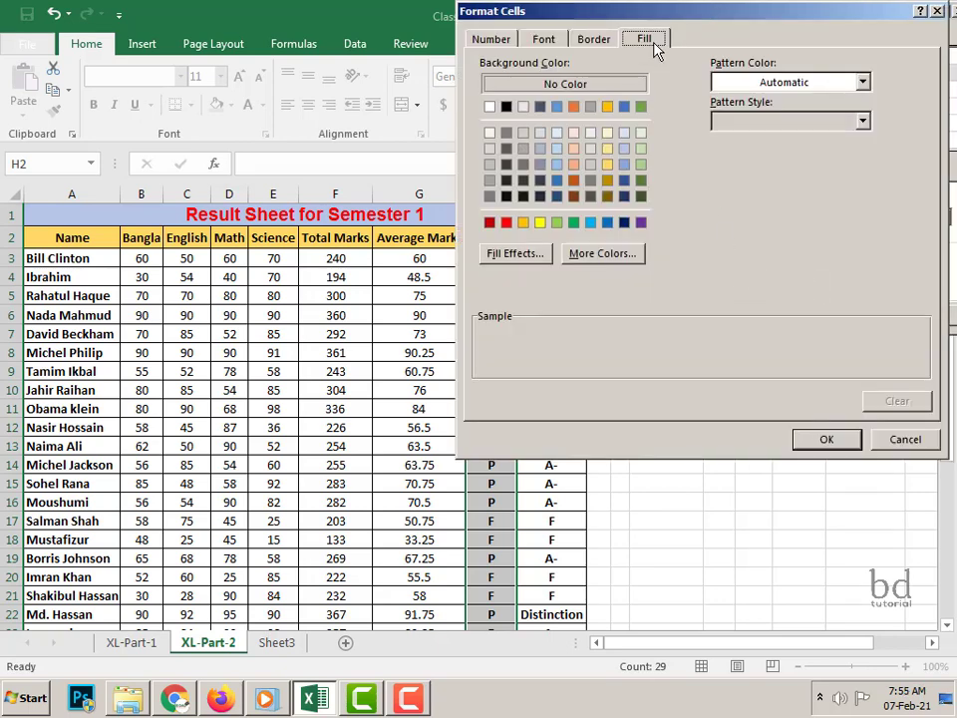
left_click(507, 222)
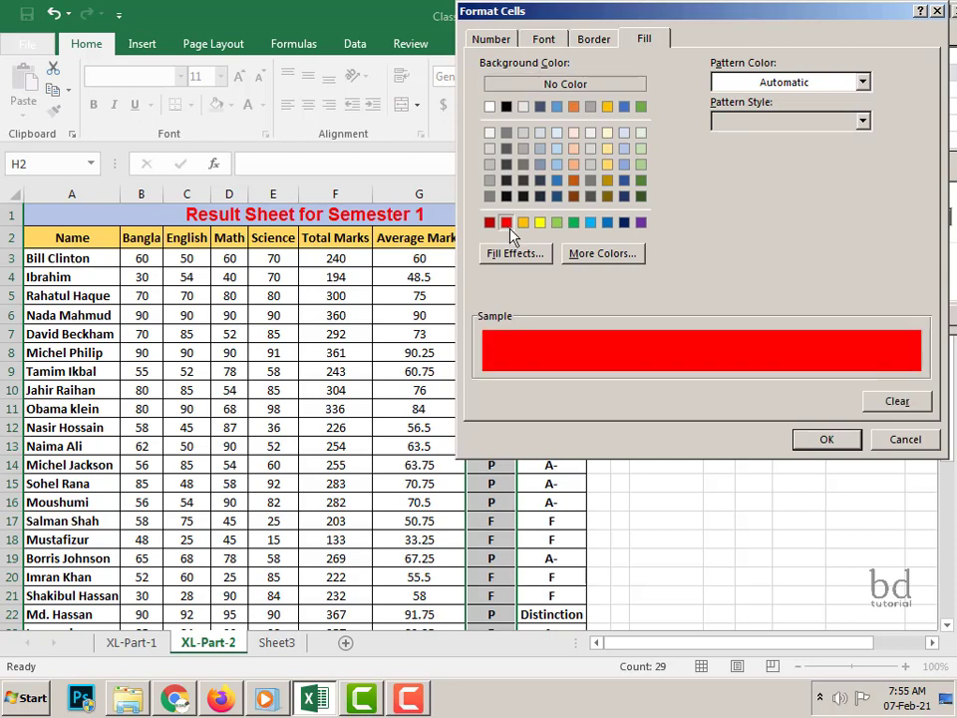
left_click(827, 439)
left_click(846, 316)
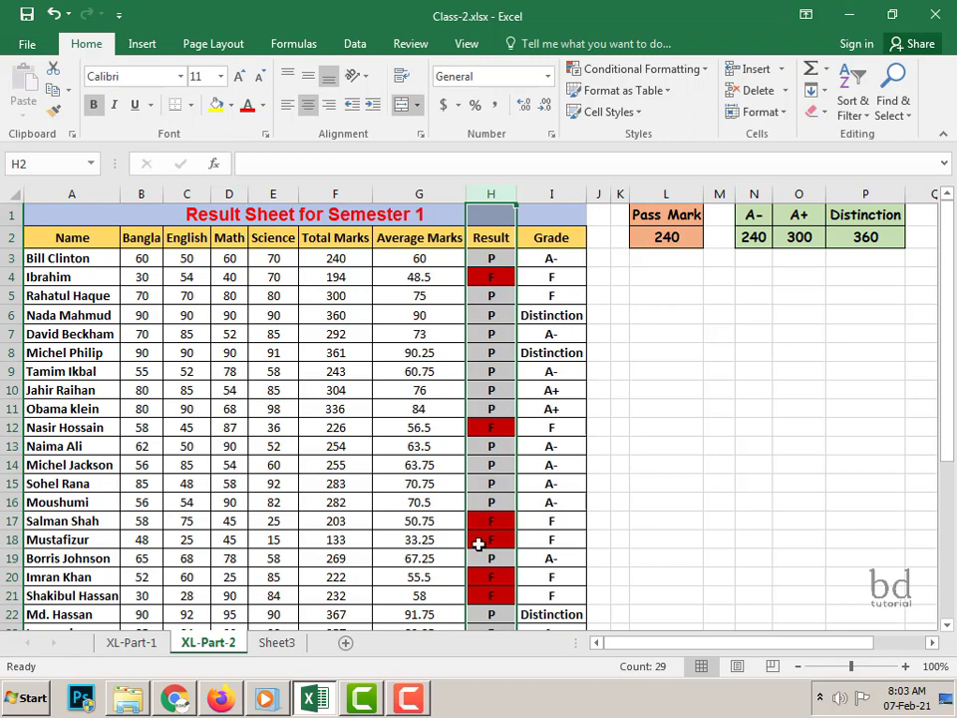
left_click(698, 72)
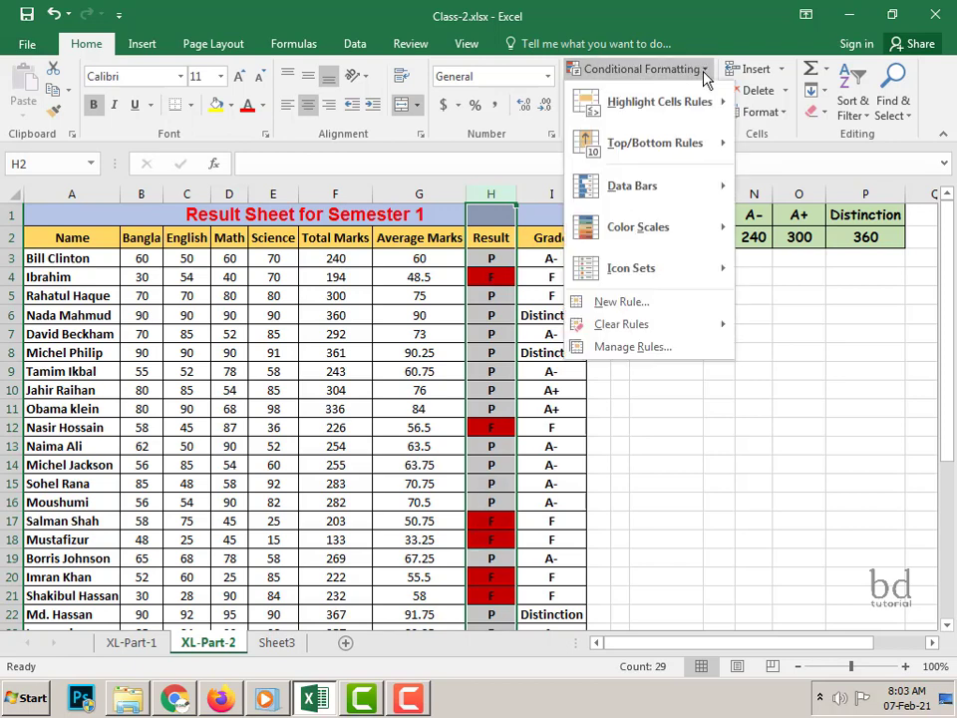
left_click(640, 459)
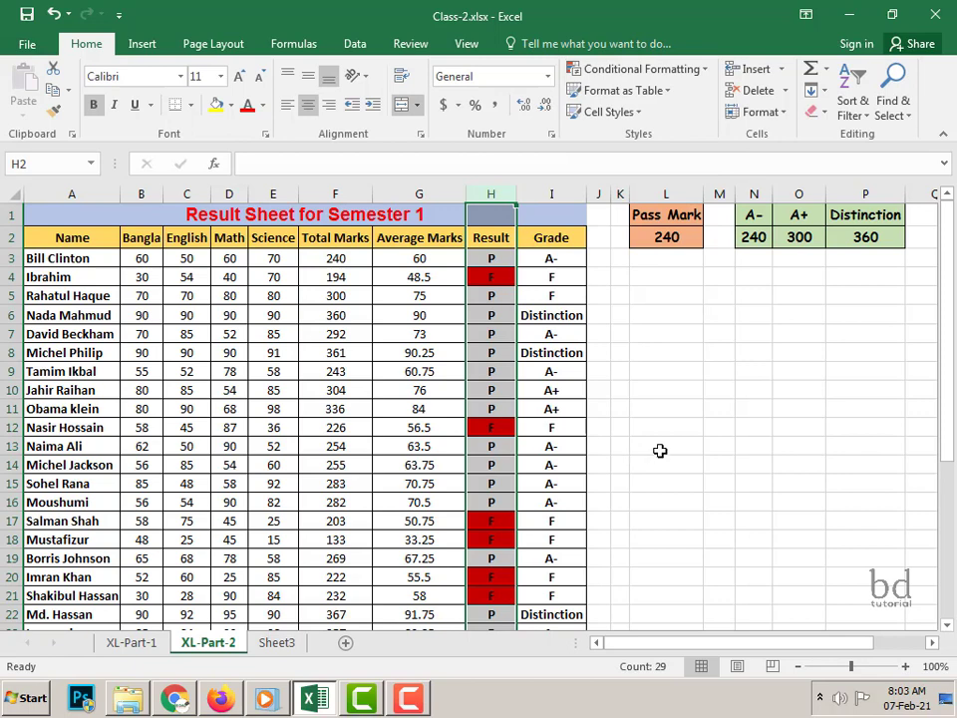